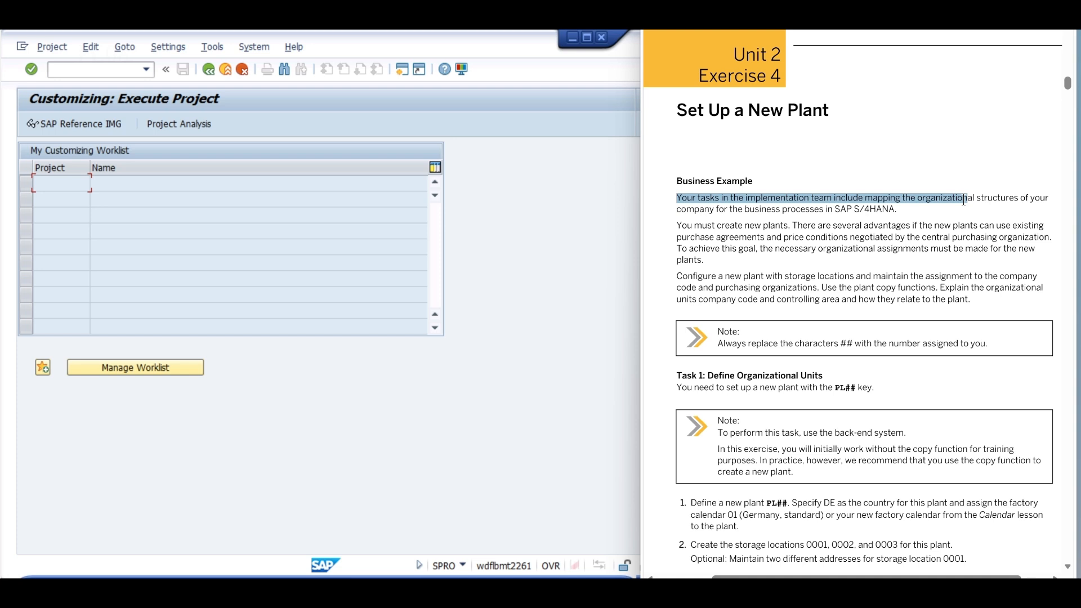
Read the exercise's business example and the Task 1 introduction on setting up a new plant with the PL## key
left_click_drag(963, 200, 921, 218)
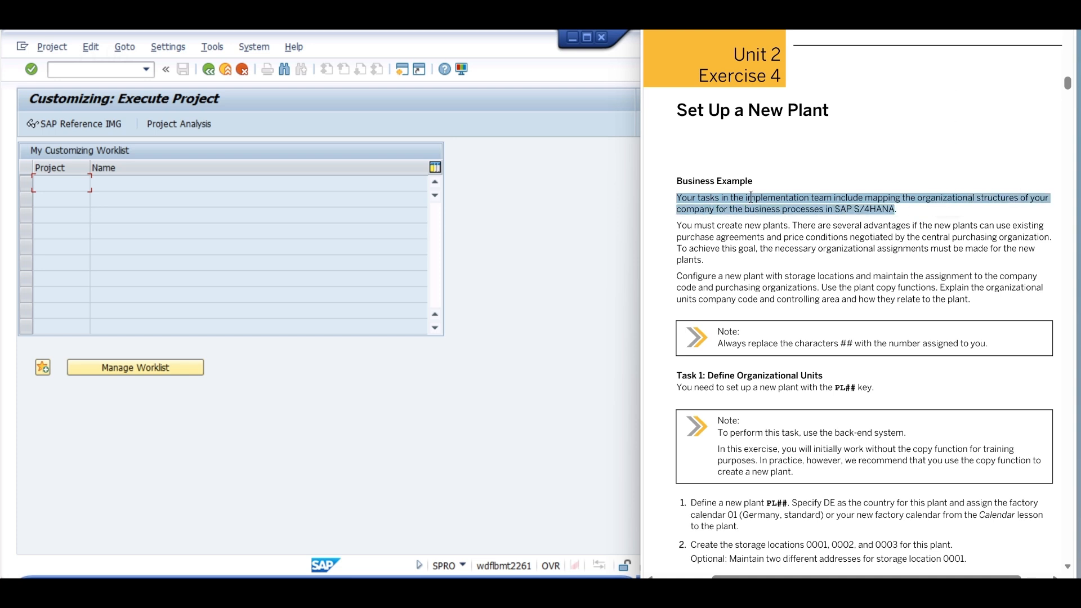
left_click(750, 198)
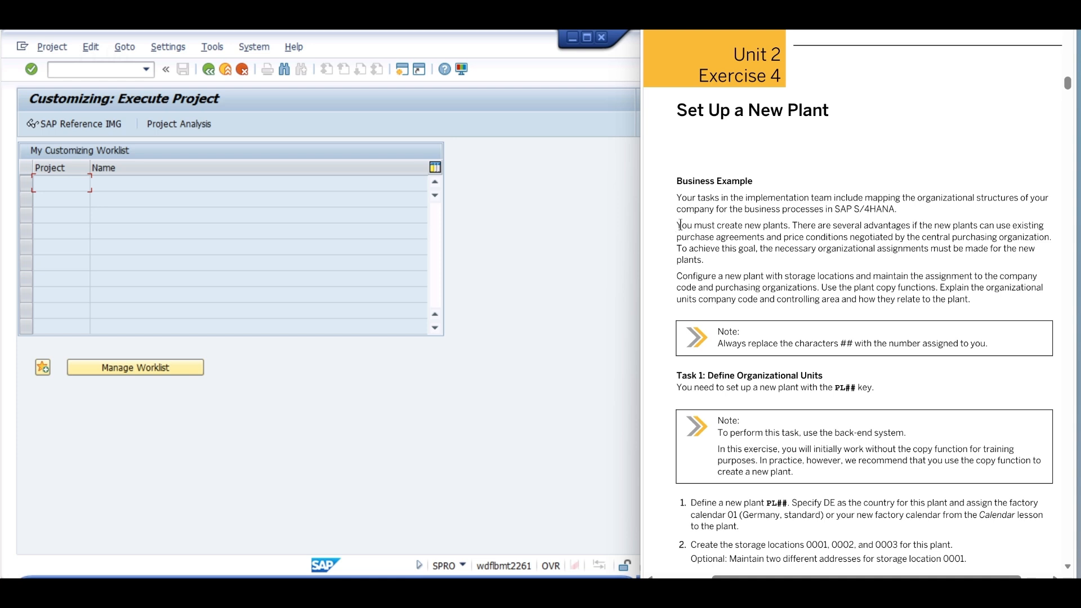
left_click_drag(678, 225, 1040, 228)
left_click_drag(677, 238, 1053, 238)
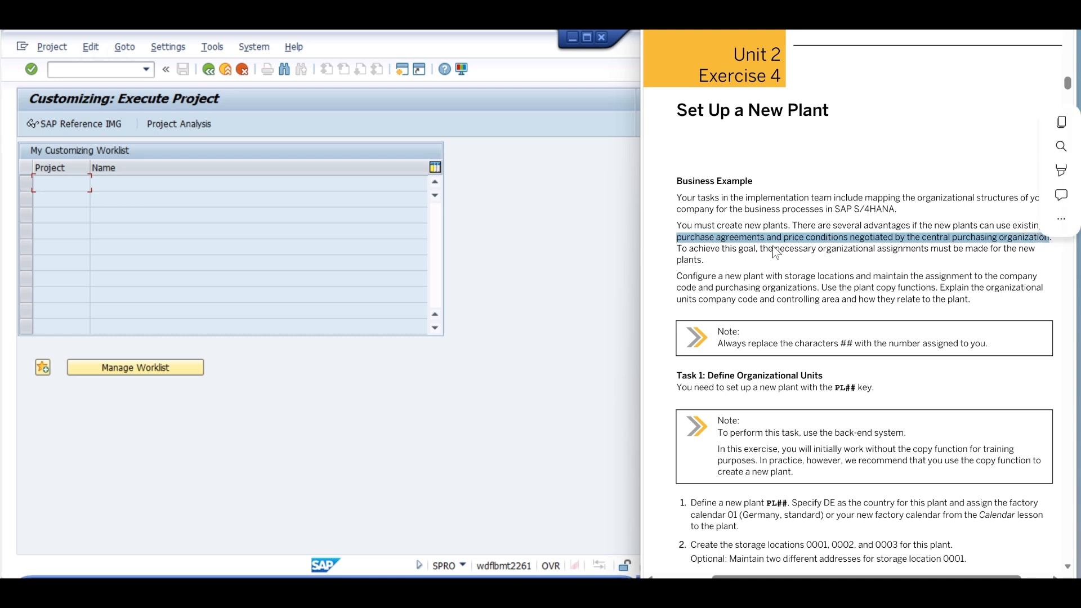
left_click(678, 248)
left_click_drag(678, 248, 714, 263)
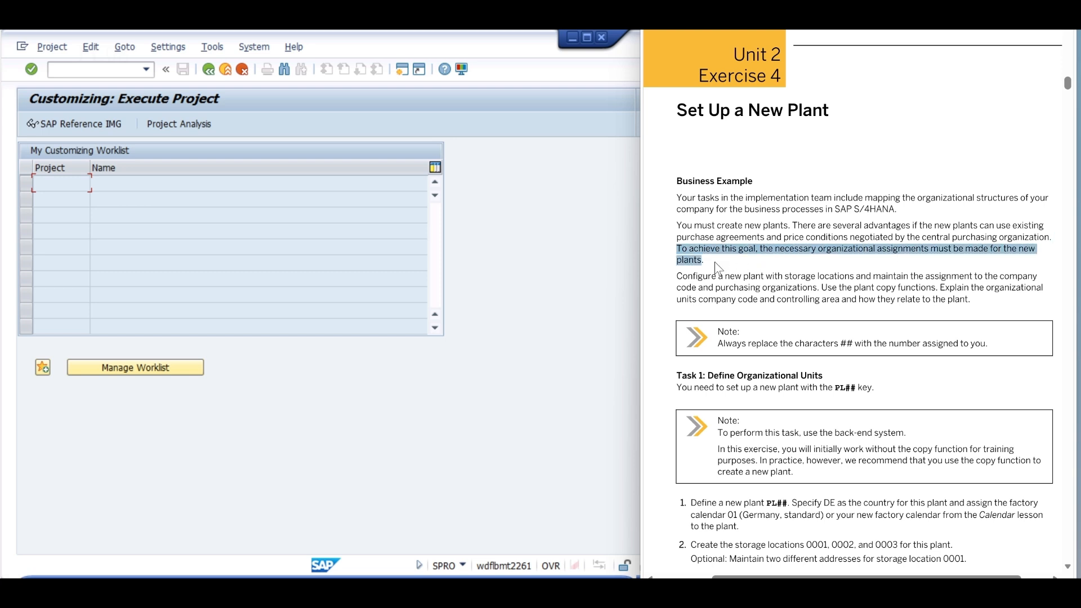
left_click(683, 285)
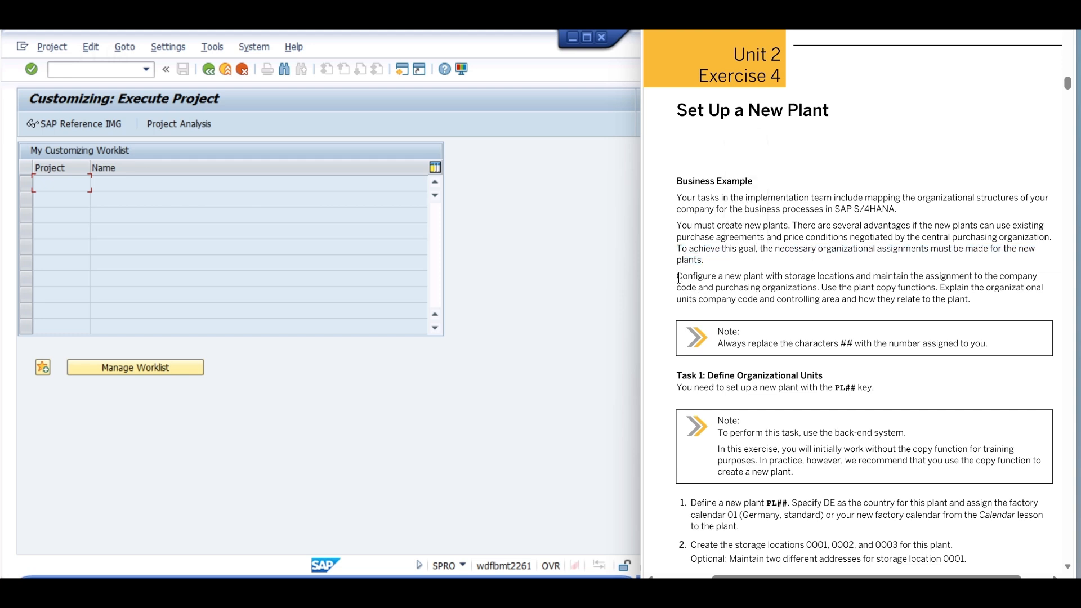
left_click_drag(682, 278, 983, 304)
left_click(983, 305)
left_click_drag(674, 374, 834, 374)
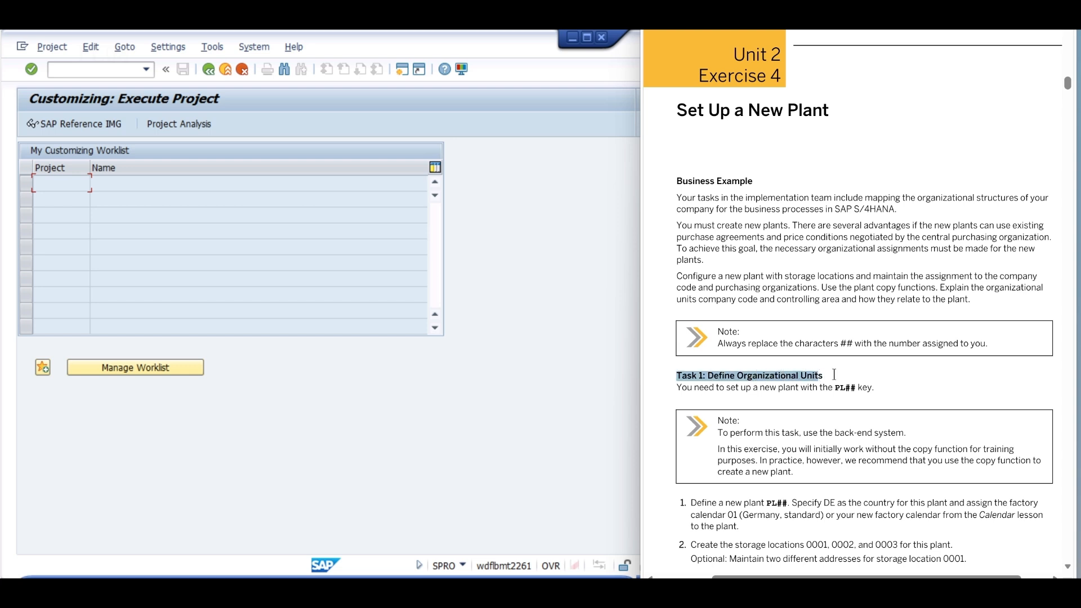
left_click_drag(676, 387, 881, 390)
left_click(894, 388)
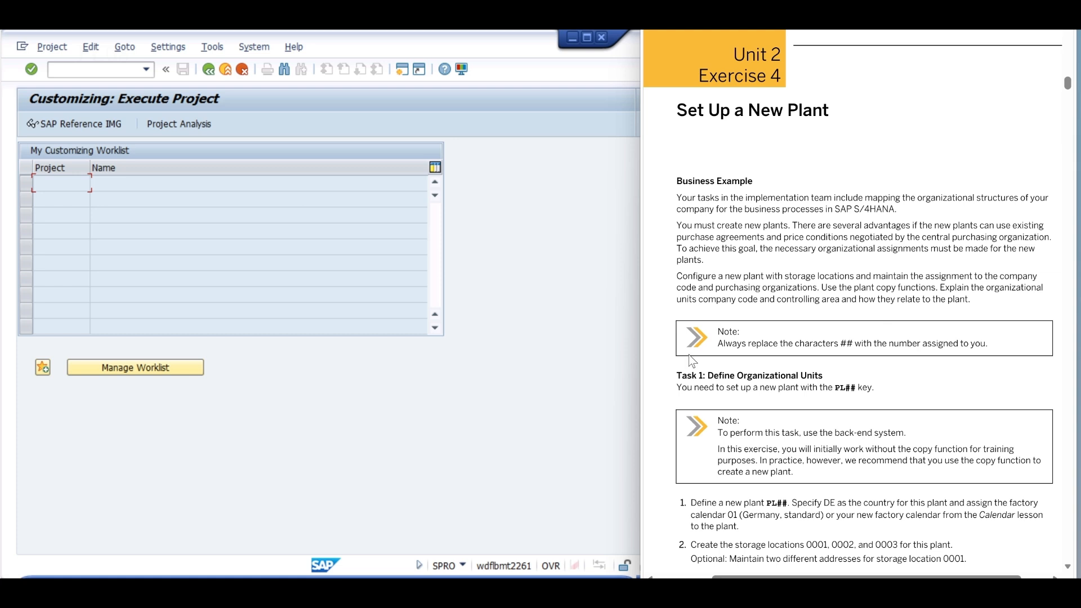
Open the Define Plant activity in the SAP Reference IMG, under Enterprise Structure, Definition, Logistics - General
left_click(69, 128)
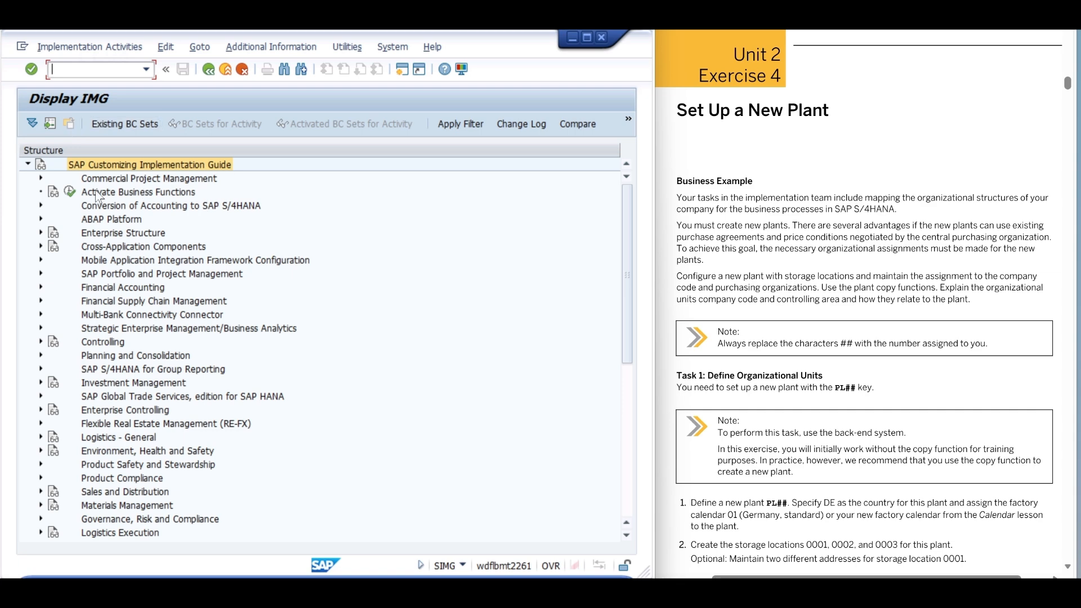
double_click(87, 233)
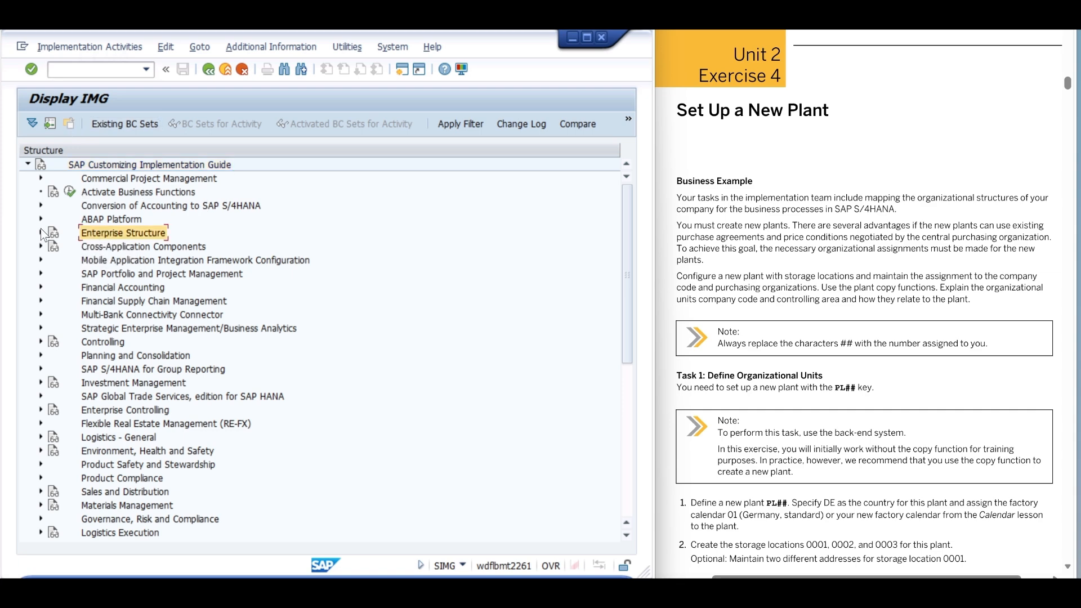
left_click(112, 246)
left_click(55, 247)
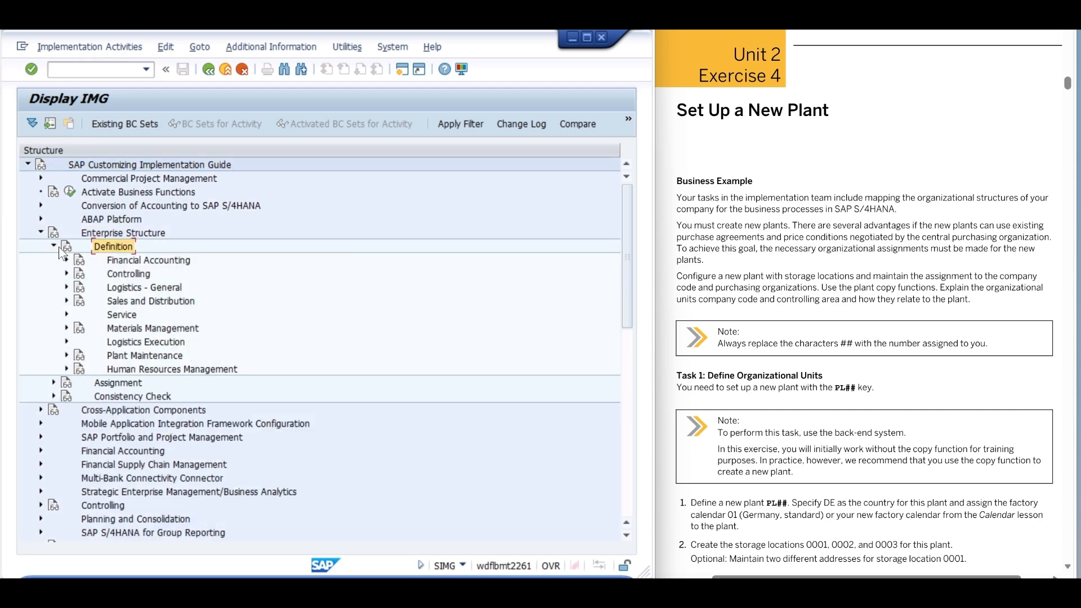
left_click(126, 288)
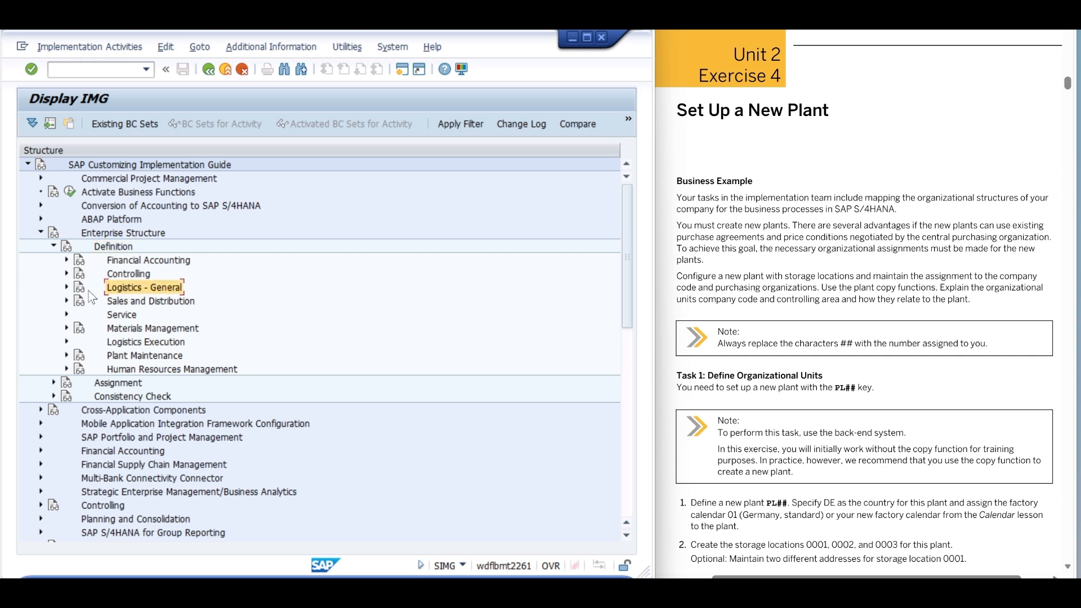
left_click(67, 288)
left_click(135, 315)
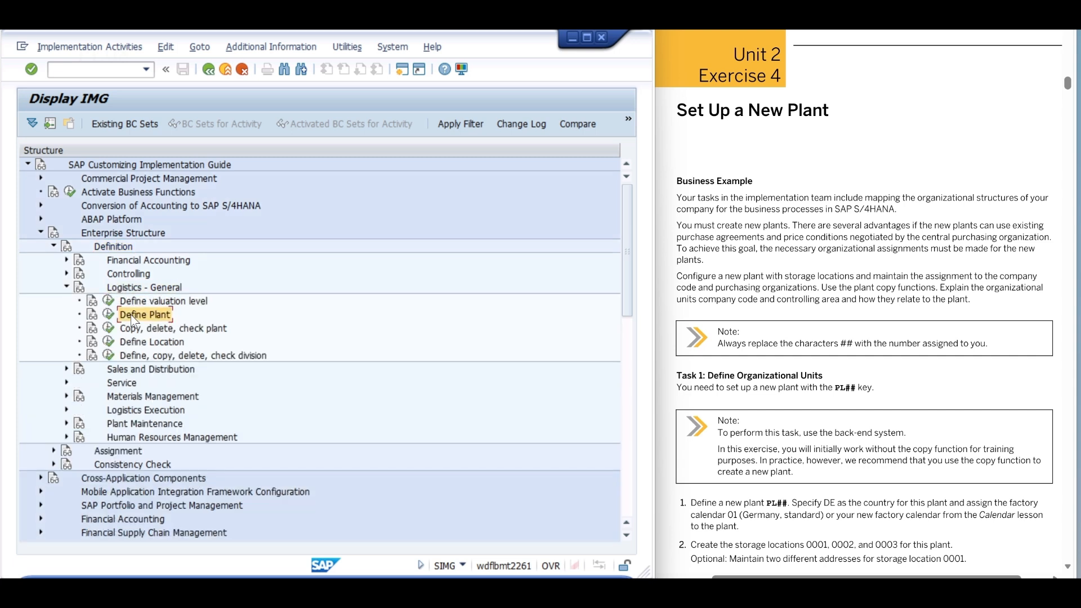
left_click(108, 315)
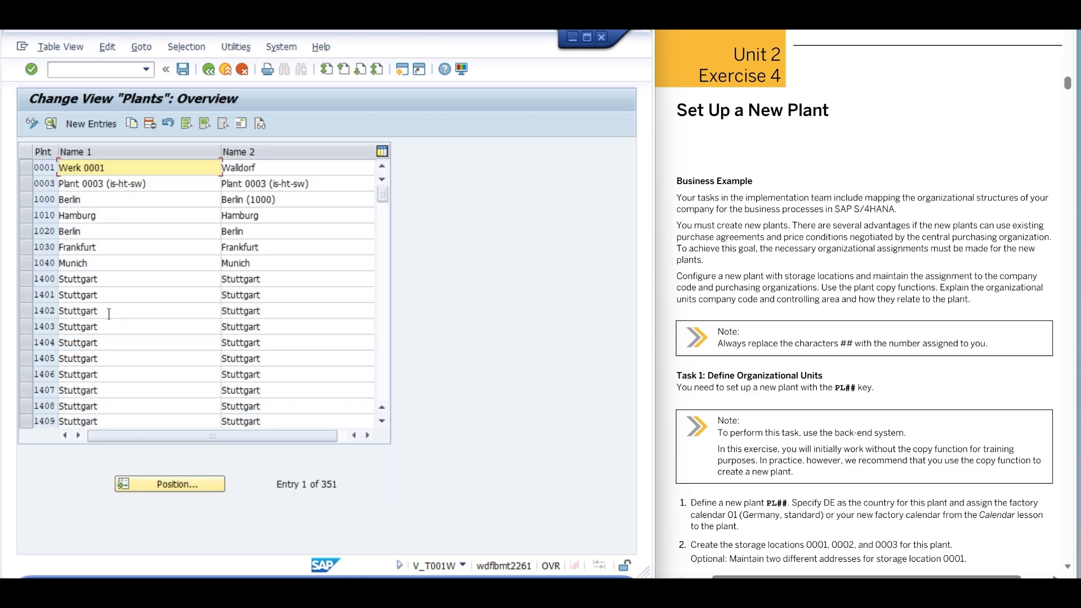
Create a new plant entry PL08 with Name 1 "Plant 08" and Name 2 "Plant PL08"
left_click(92, 122)
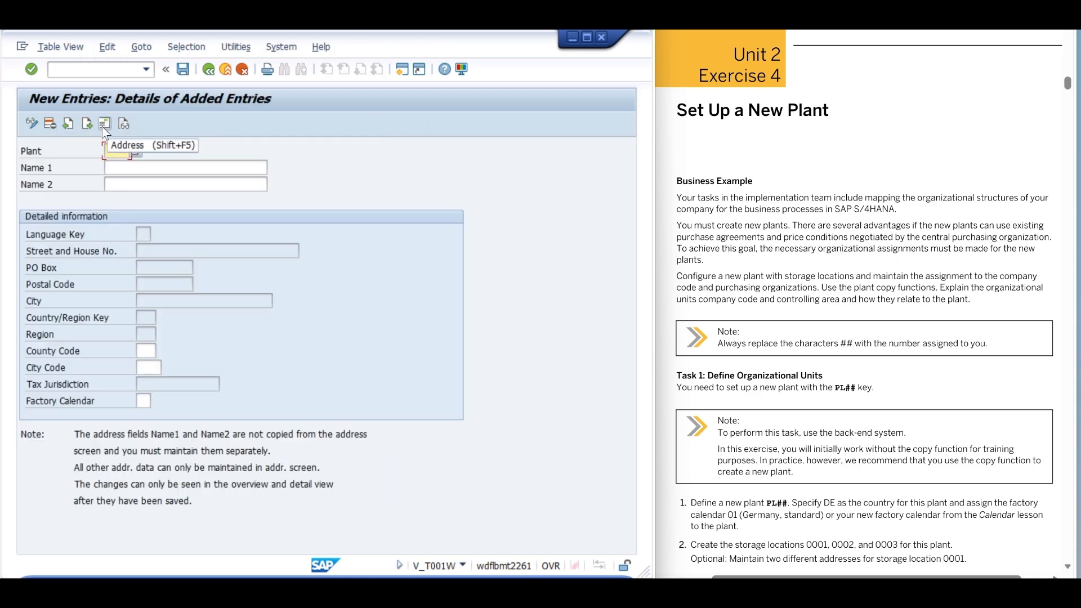
type("P")
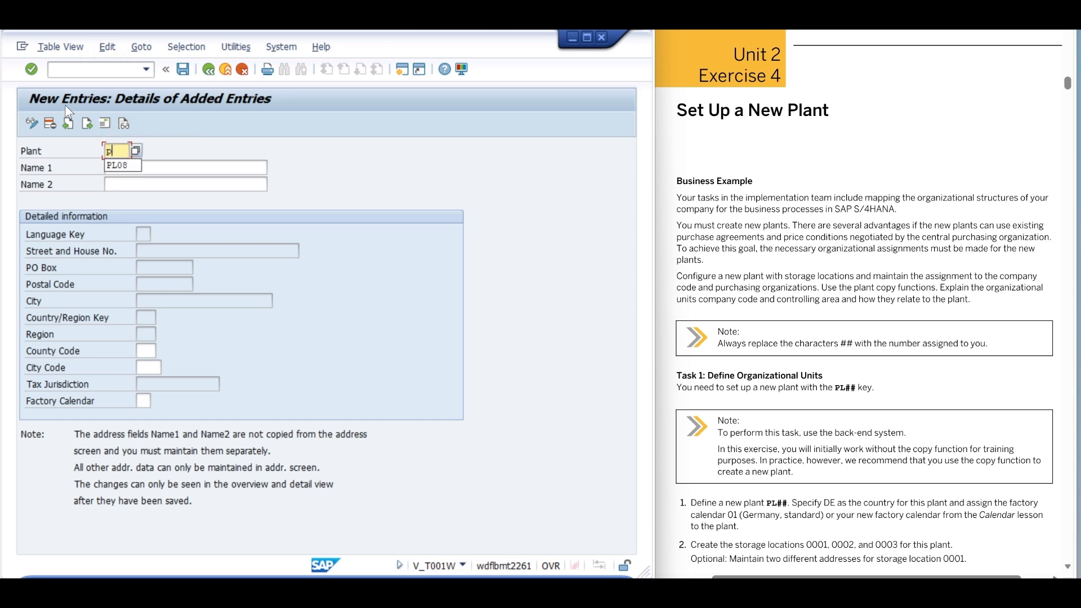
type("L08")
key("Tab")
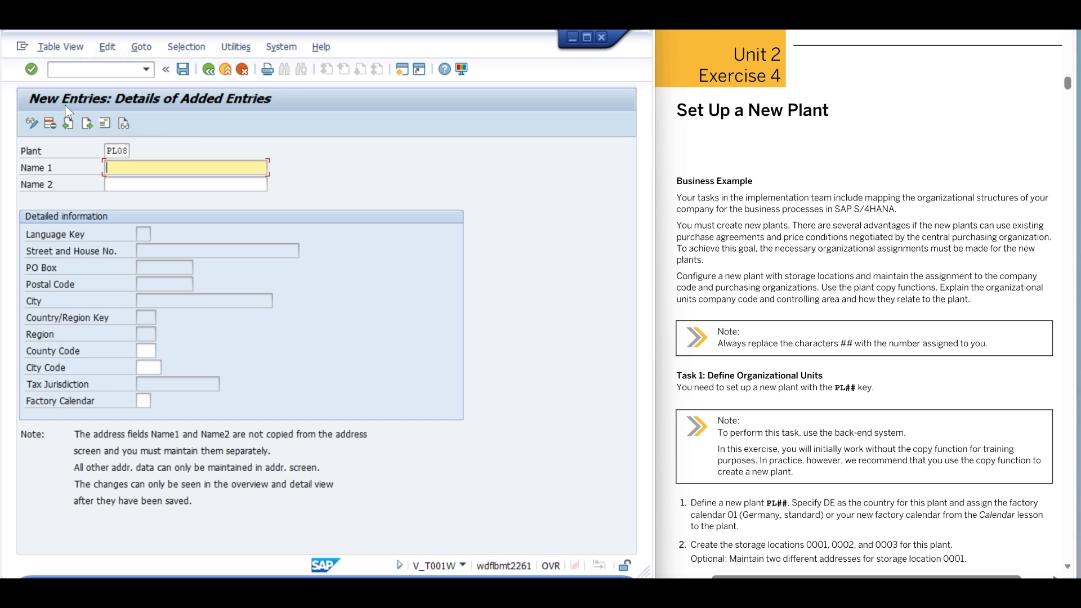
type("P")
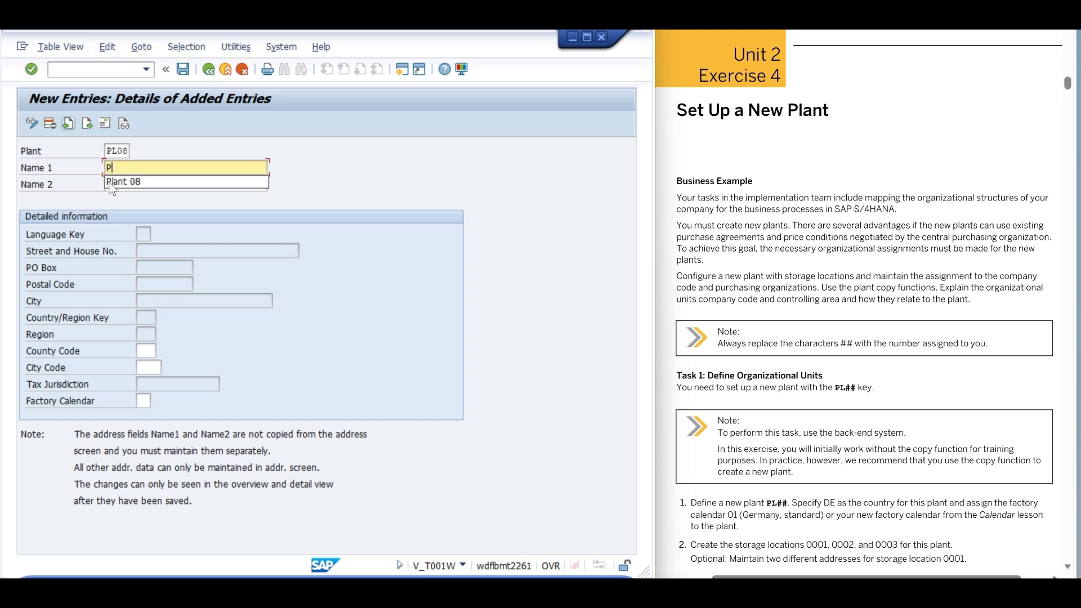
left_click(135, 181)
left_click(137, 183)
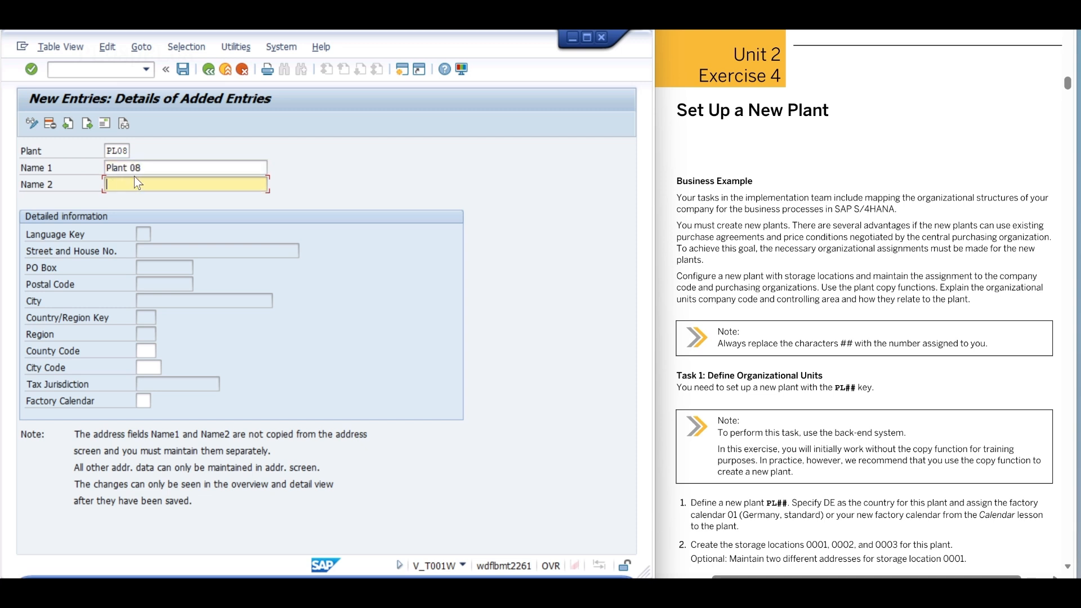
type("Plant")
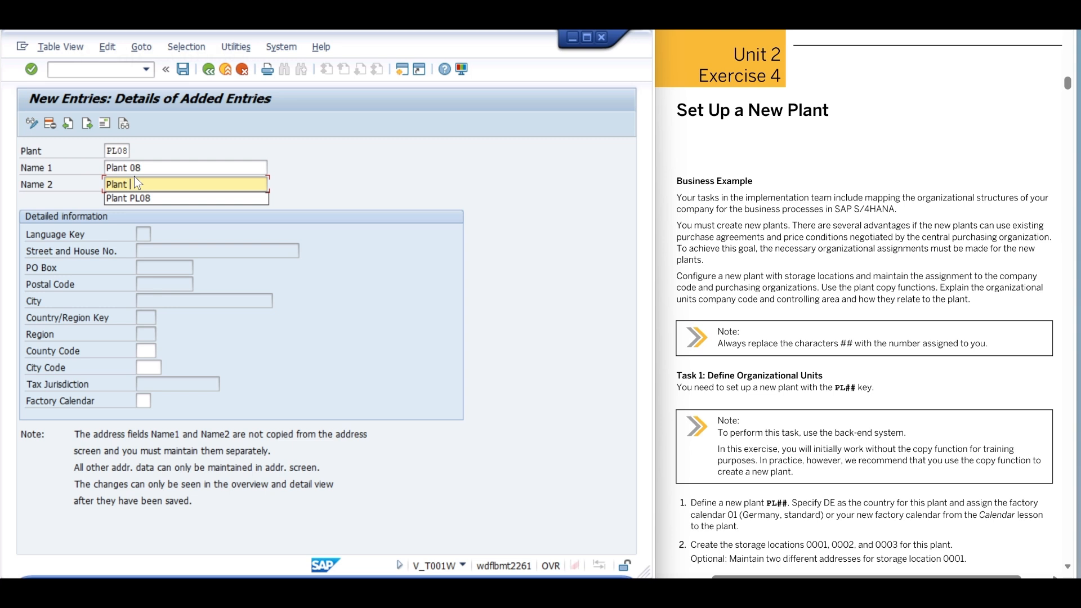
left_click(140, 198)
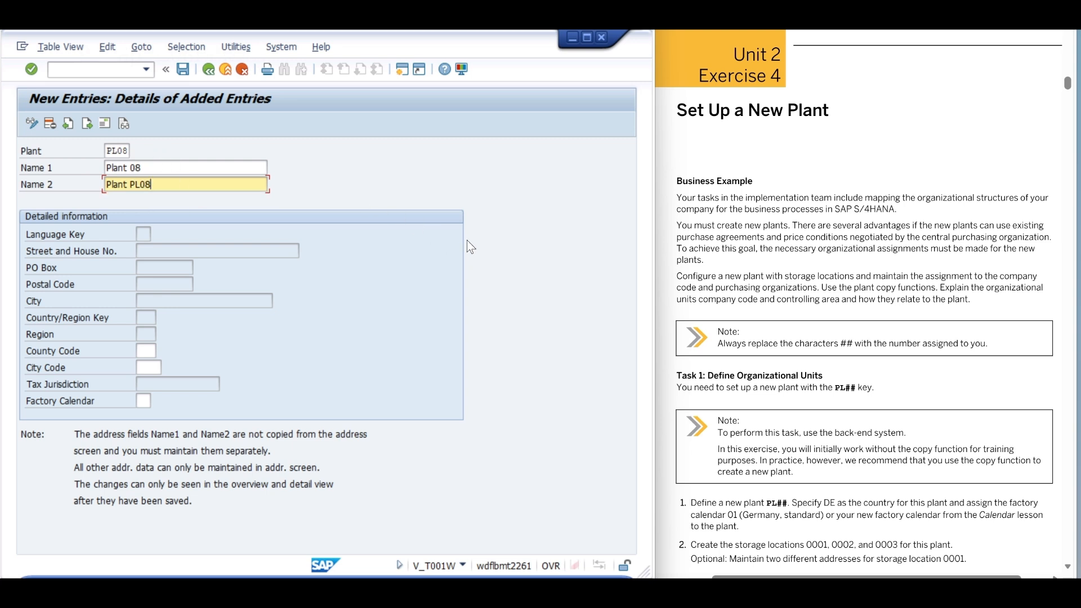
Maintain the plant's address with the names "Plant 08" and "Plant PL08" and the country DE
left_click(104, 123)
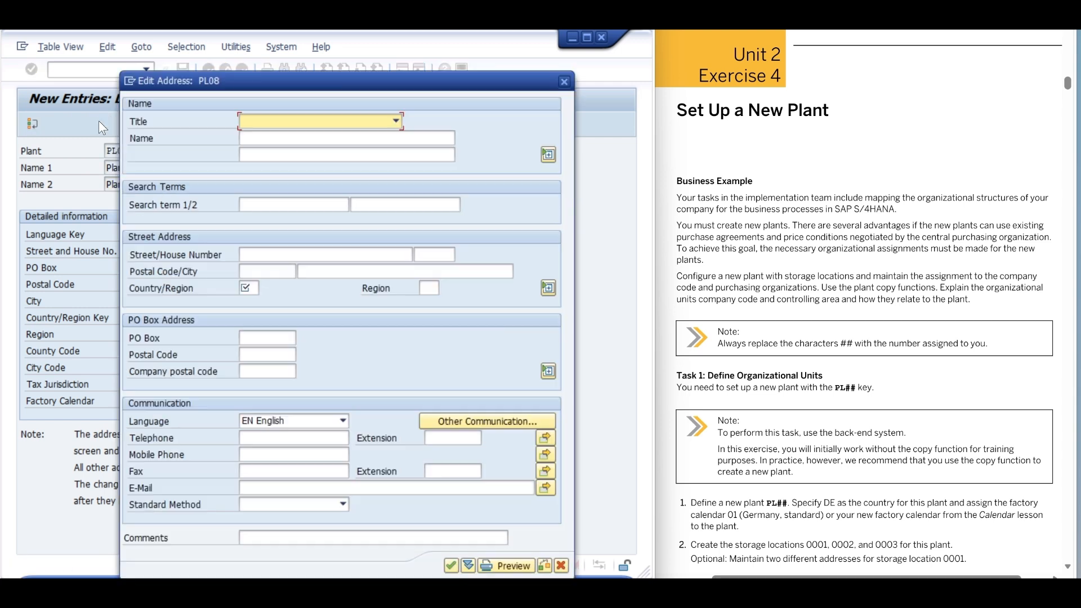
left_click(270, 139)
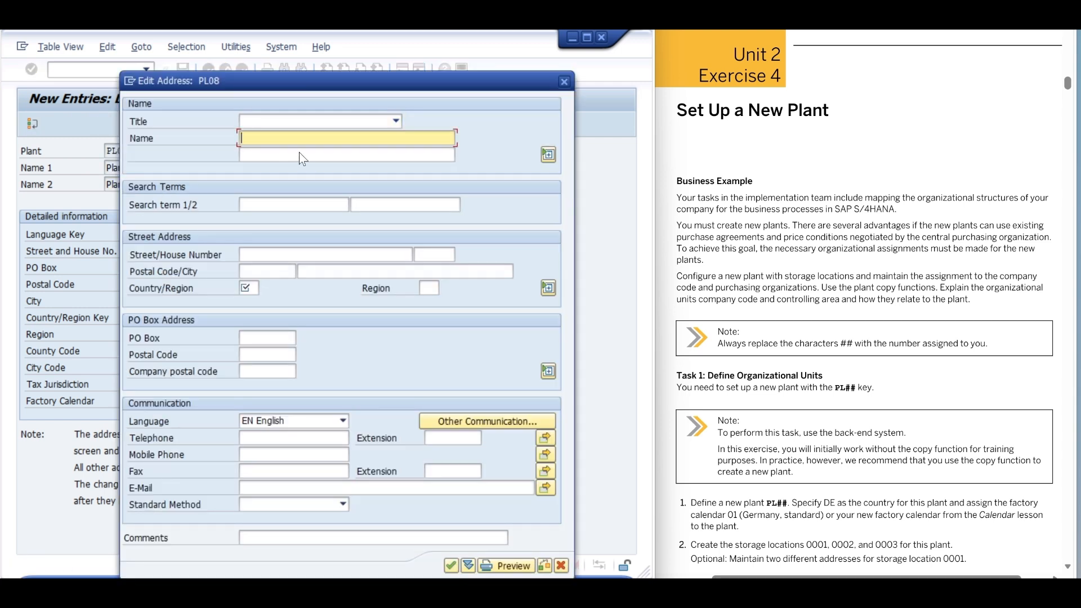
type("P")
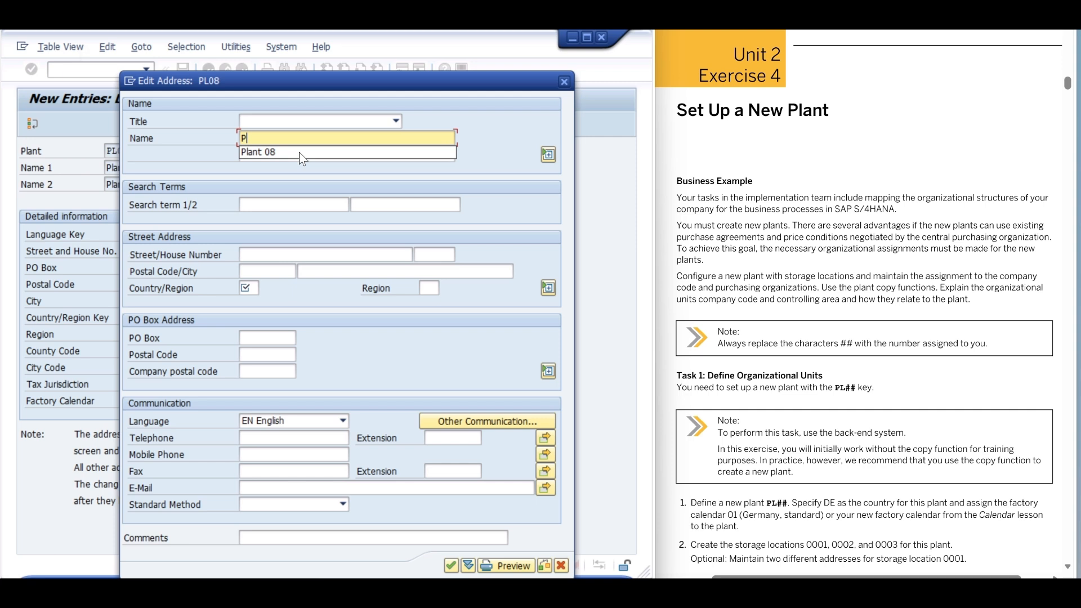
left_click(296, 152)
left_click(278, 154)
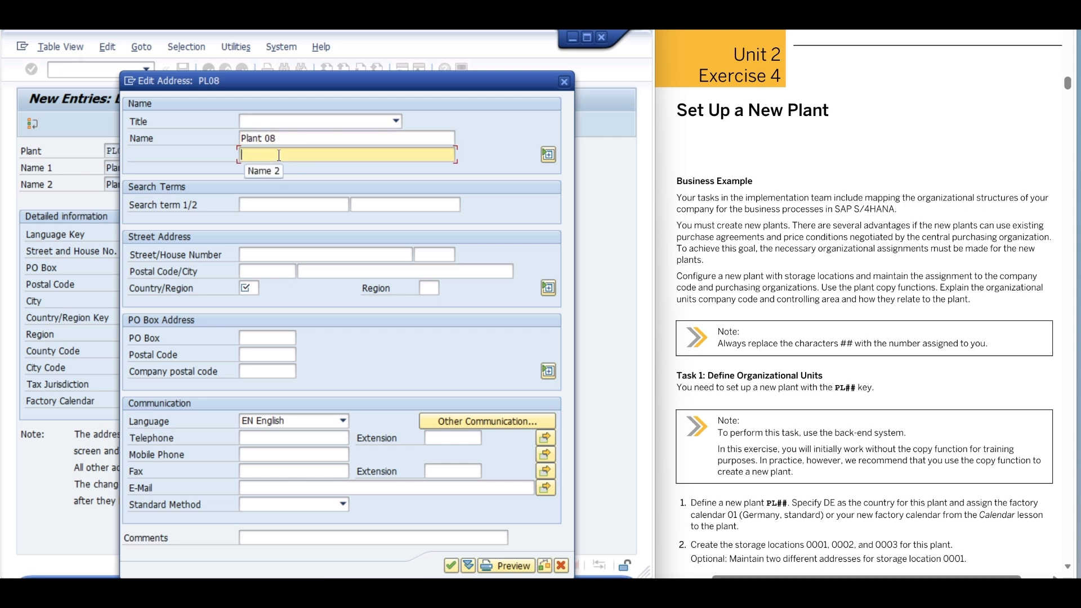
type("P")
left_click(281, 171)
left_click(244, 287)
type("DE")
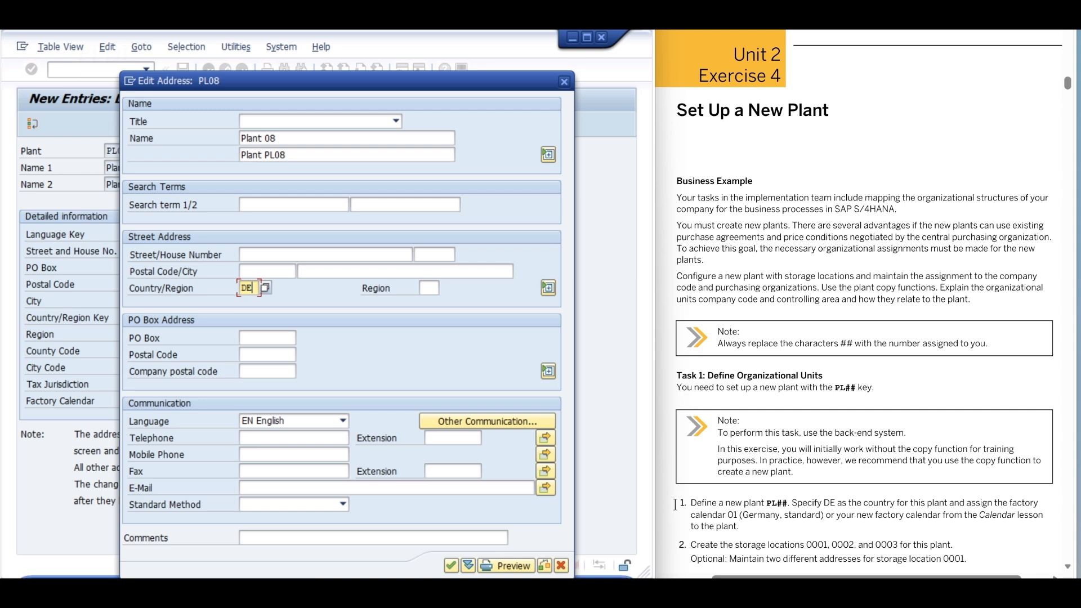
left_click_drag(687, 504, 737, 516)
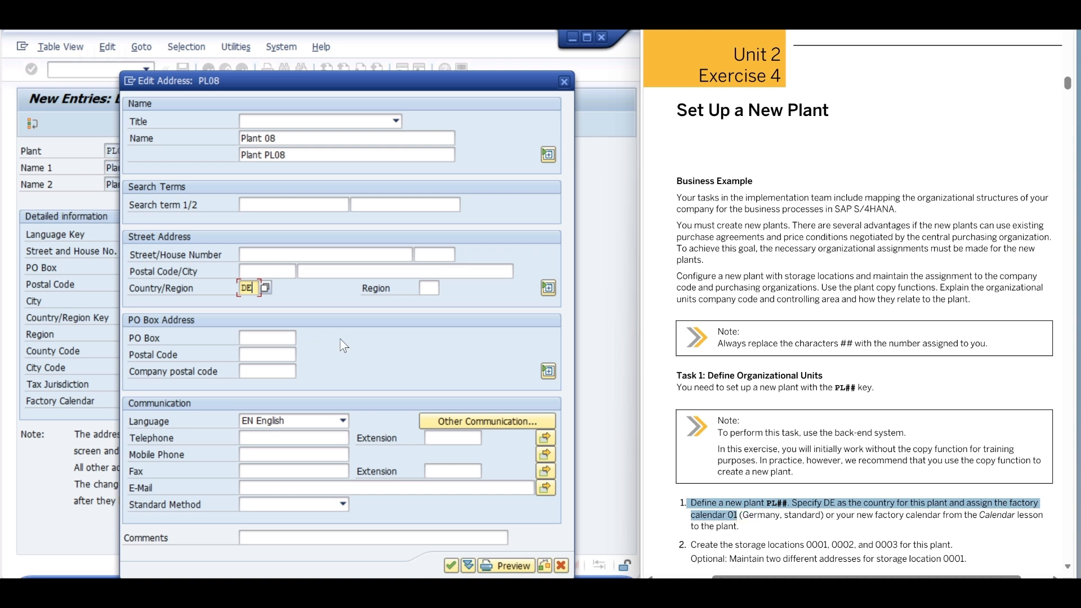
left_click(451, 565)
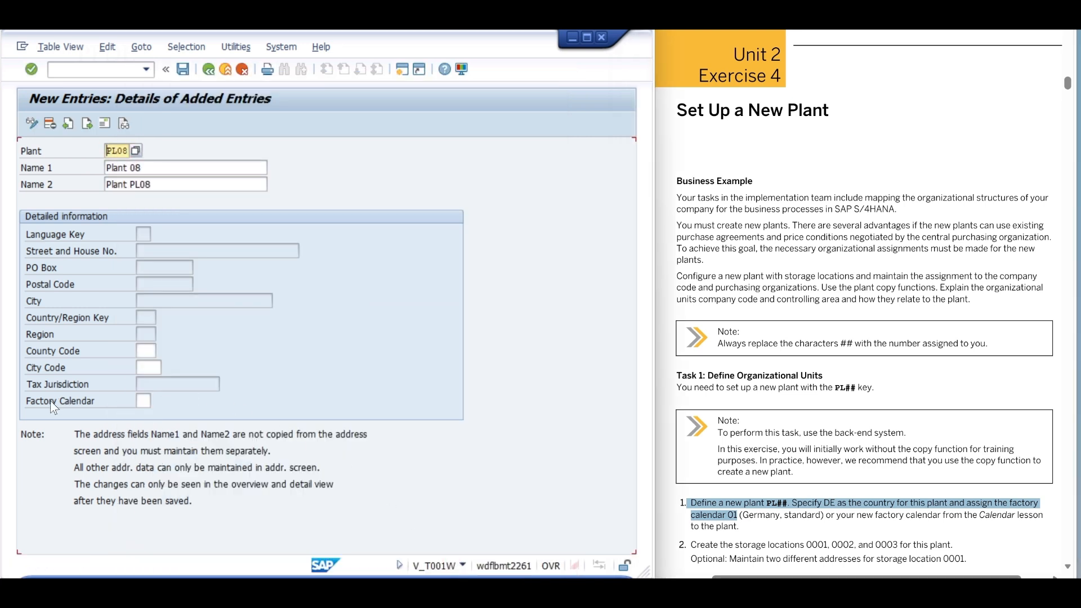
Assign factory calendar 01 to plant PL08 and save the entry, accepting its address data
left_click(143, 401)
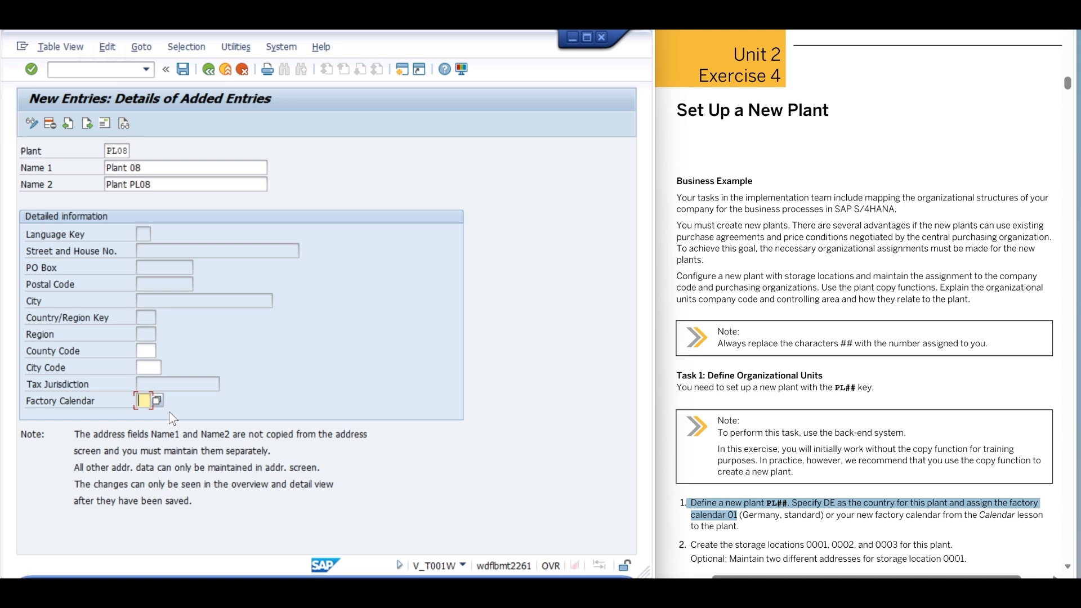
type("01")
key("Return")
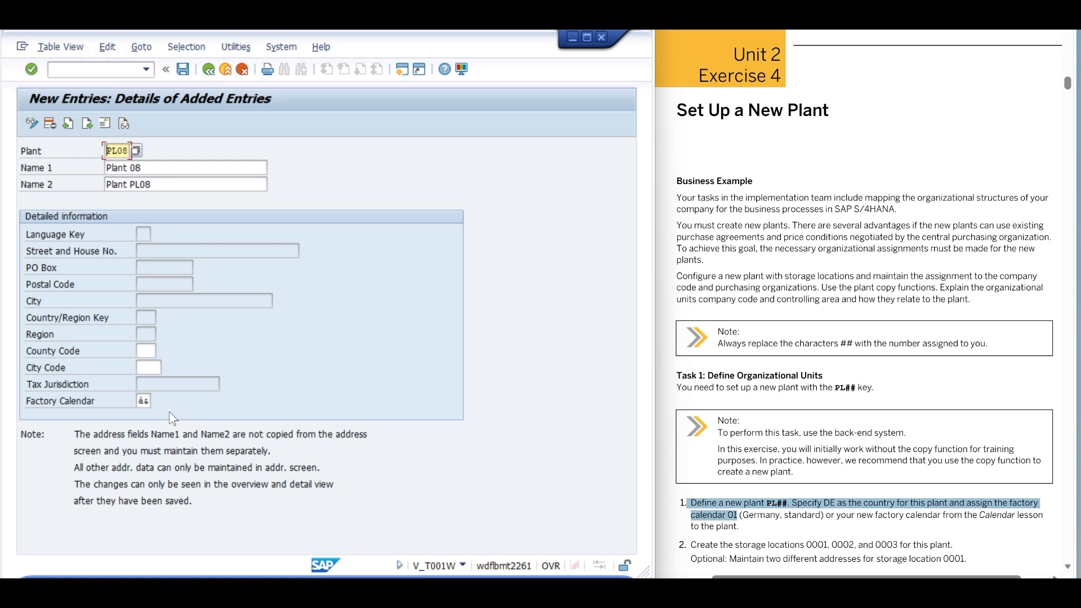
left_click(140, 400)
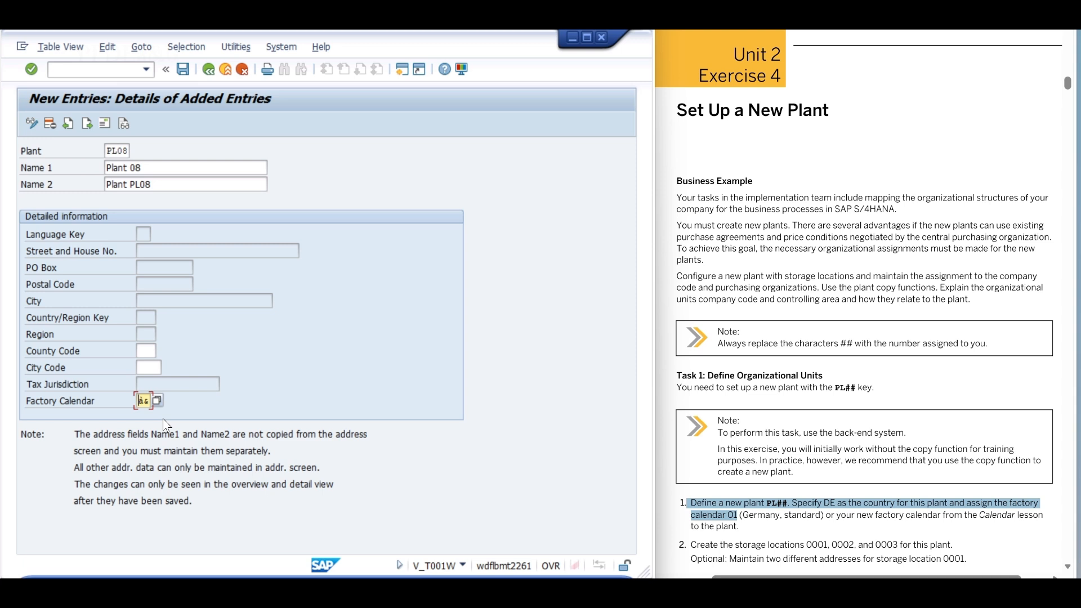
key("Return")
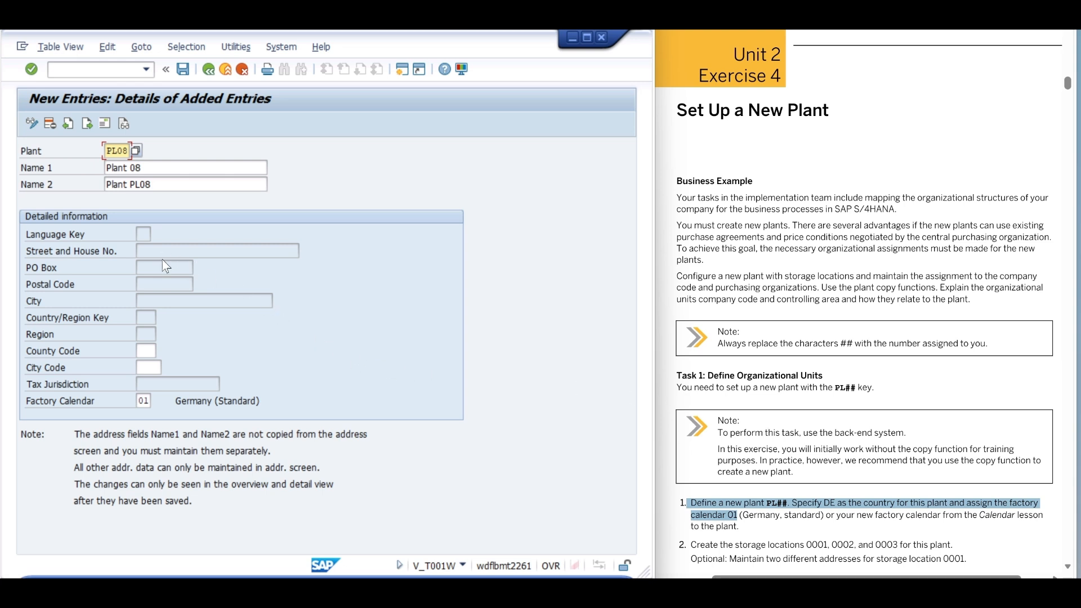
left_click(182, 70)
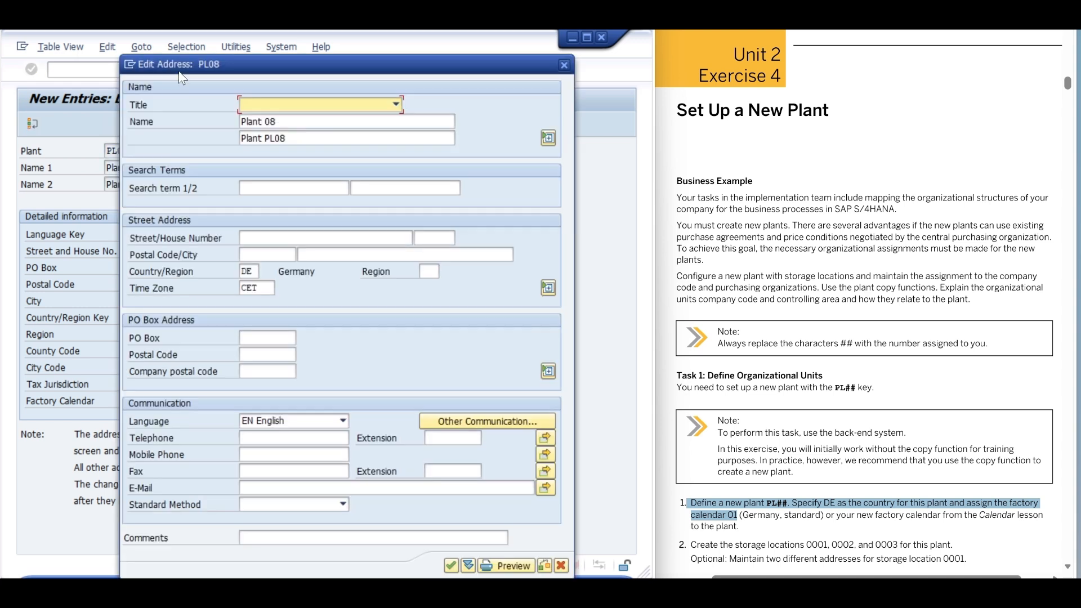
left_click(451, 565)
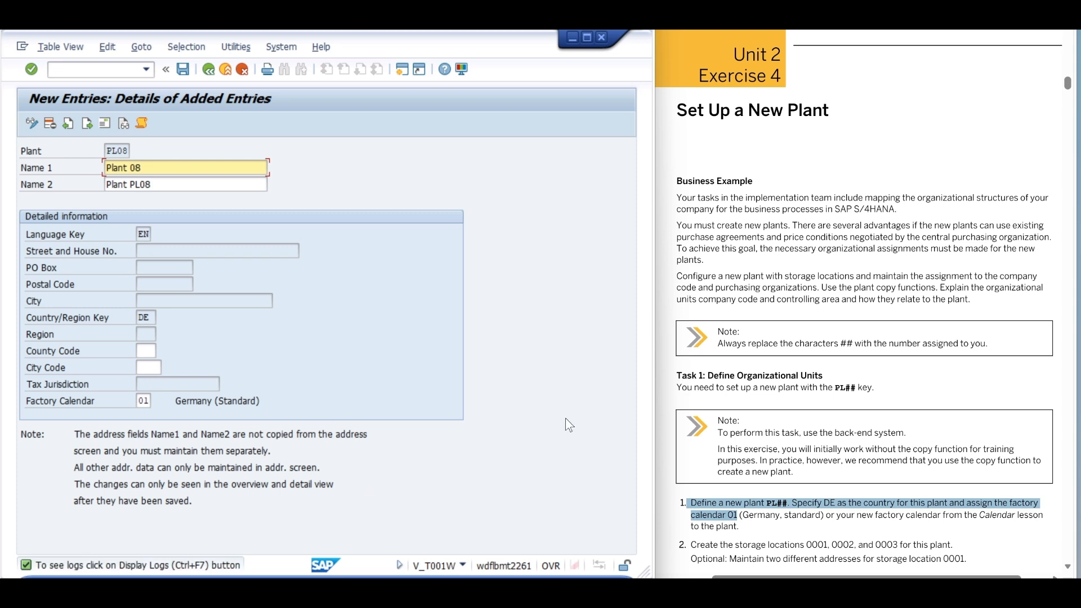
Read the exercise instruction on creating storage locations for the new plant
left_click(746, 469)
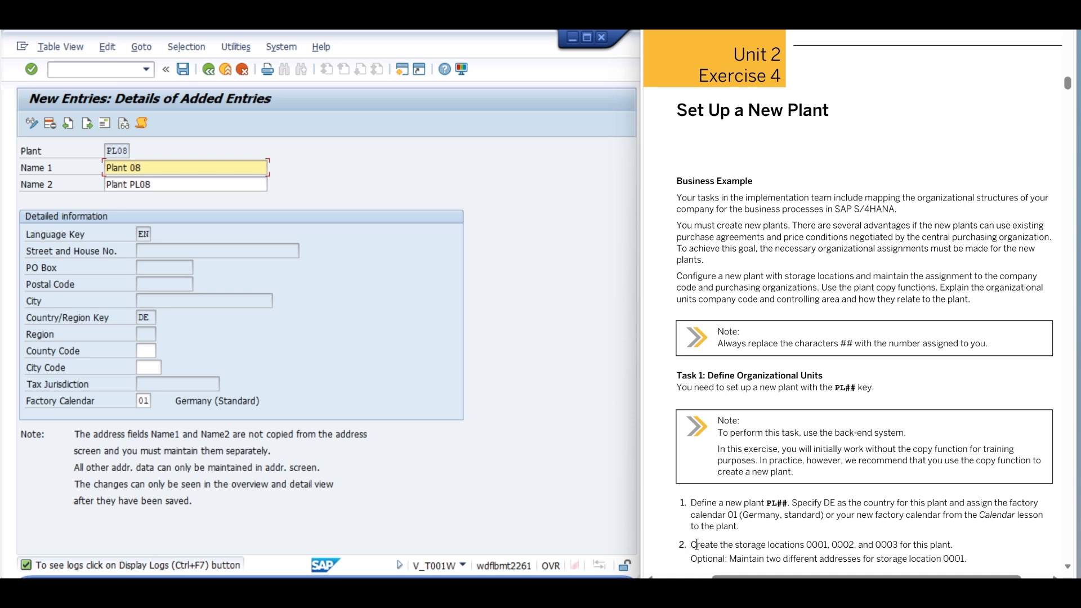
left_click_drag(691, 545, 952, 544)
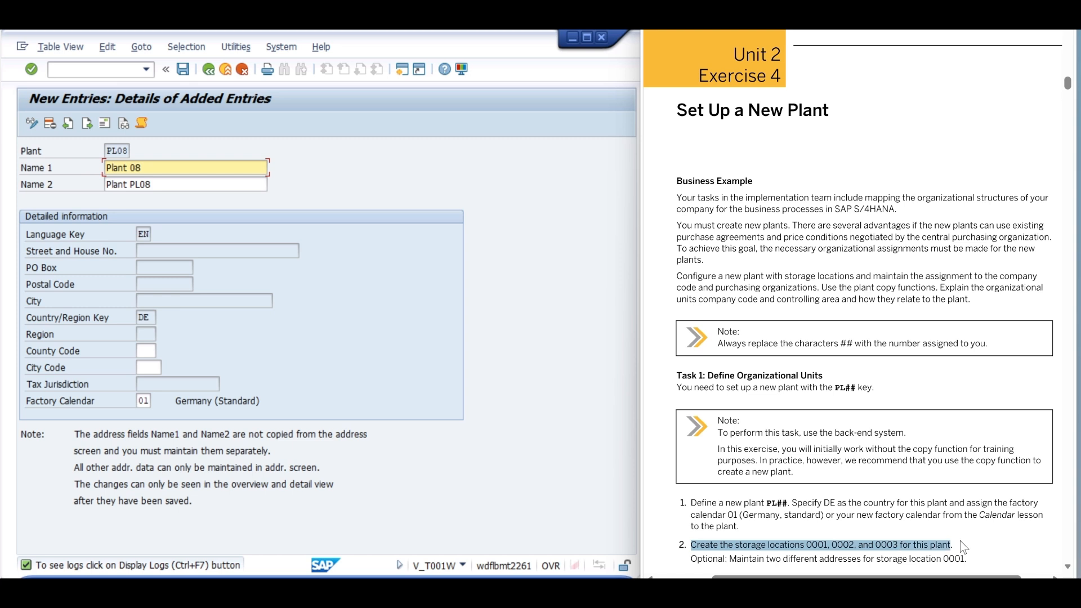
Read the optional address instruction for storage location 0001, and leave the plant maintenance to return to the Customizing structure
left_click_drag(691, 561, 983, 566)
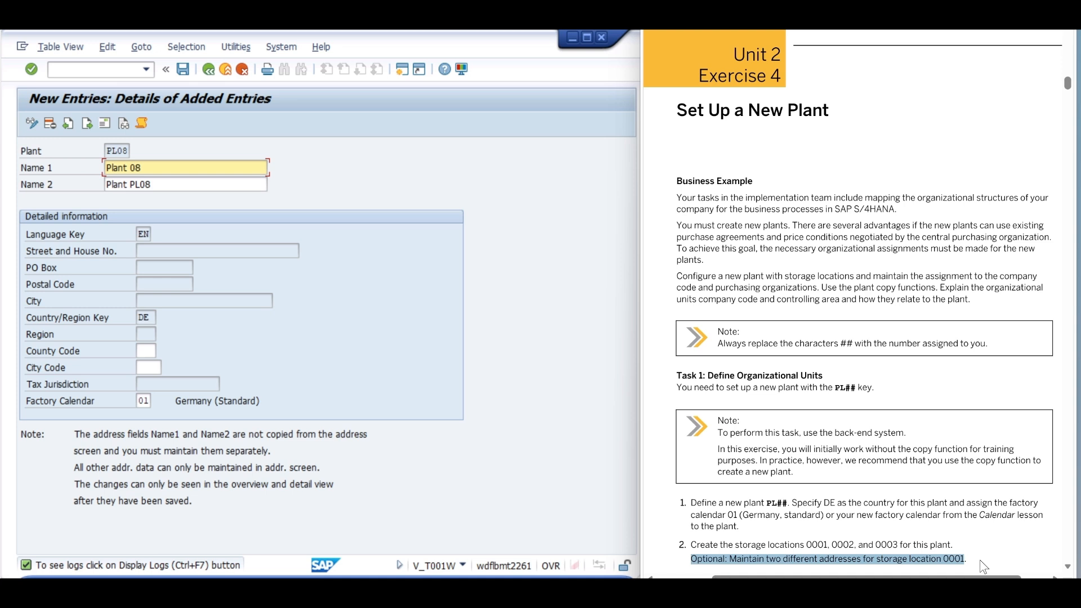
left_click(673, 540)
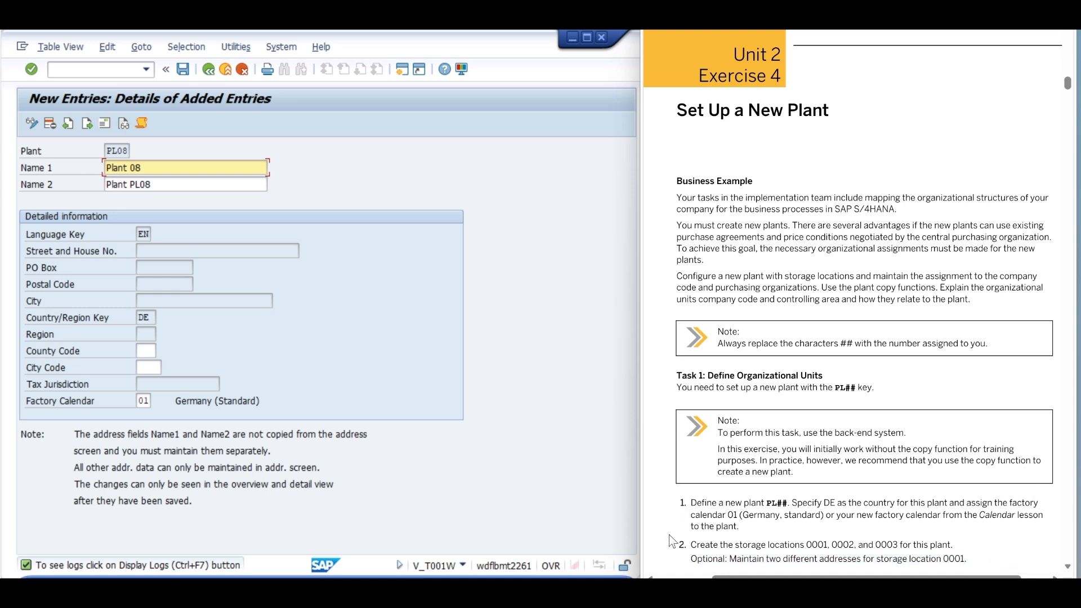
left_click(543, 306)
left_click(209, 70)
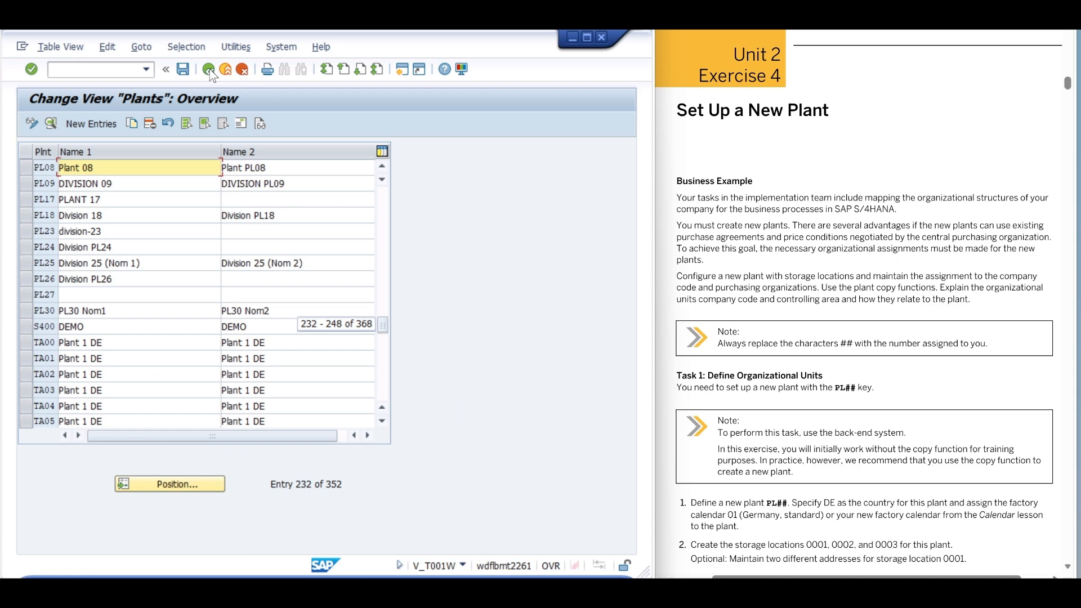
left_click(209, 69)
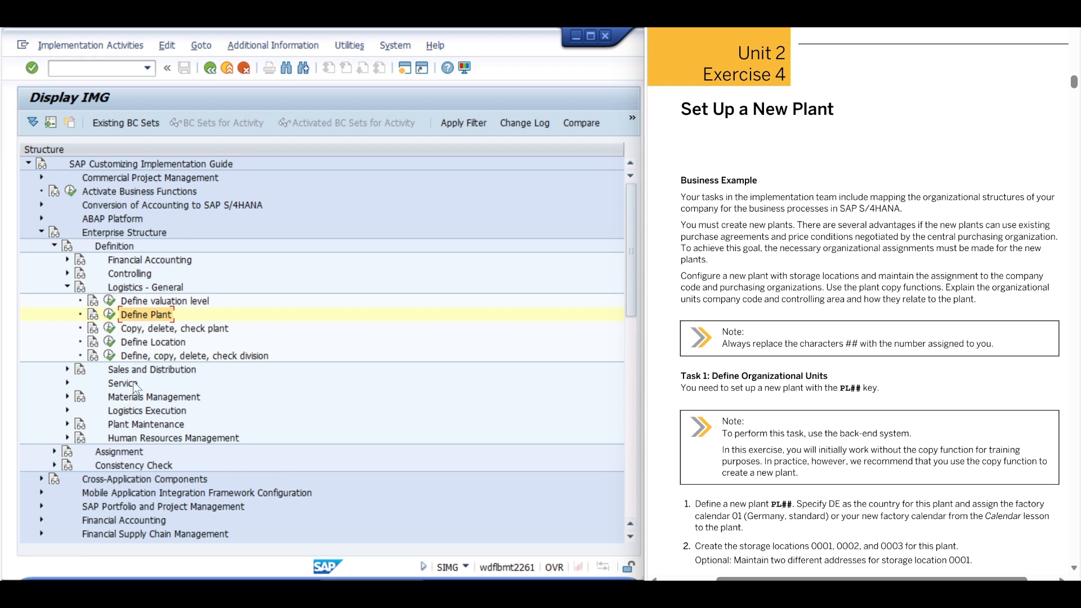
Open storage location maintenance under Materials Management for plant PL08 and widen the dialog structure area
double_click(115, 401)
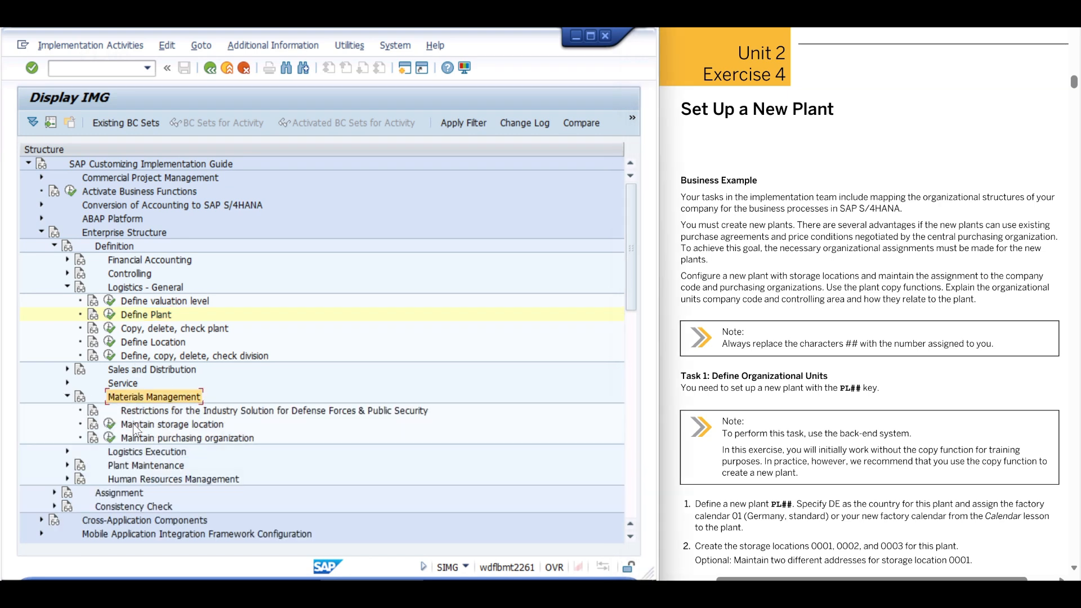
left_click(136, 424)
left_click(108, 425)
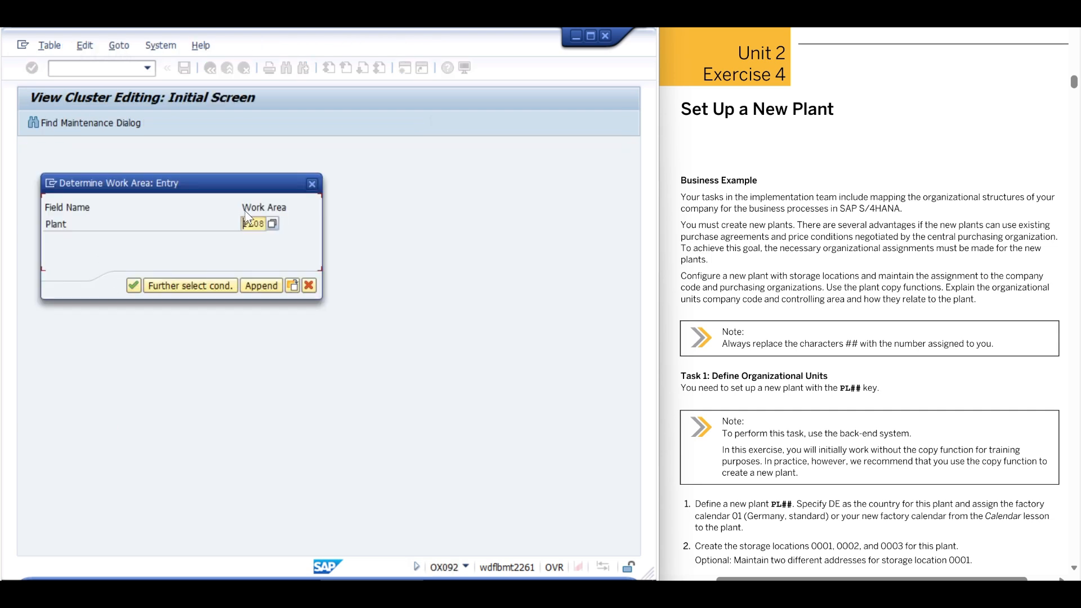
left_click(134, 286)
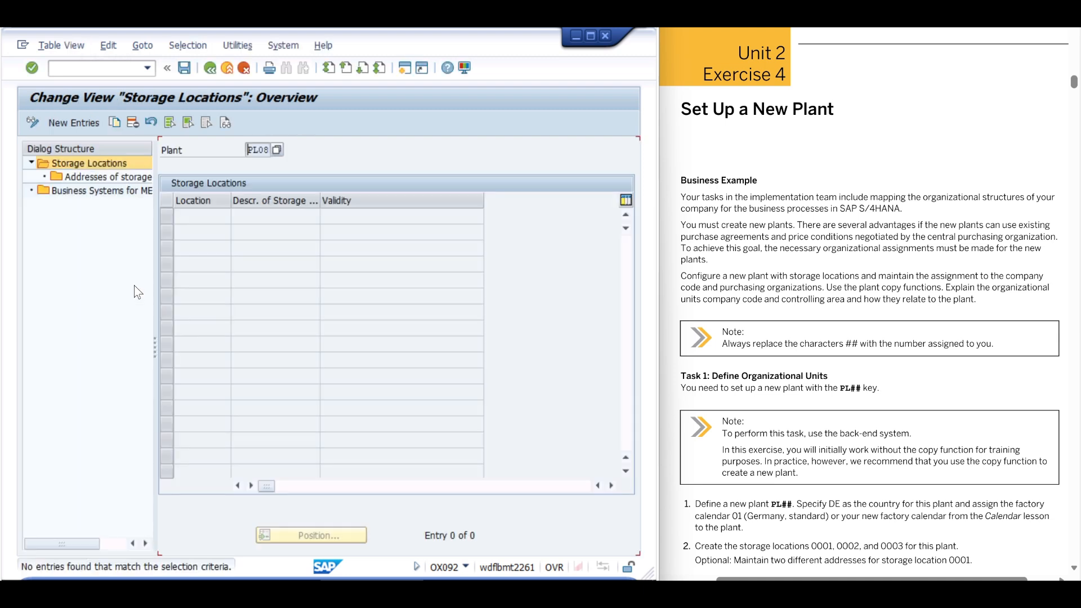
left_click_drag(157, 273, 241, 273)
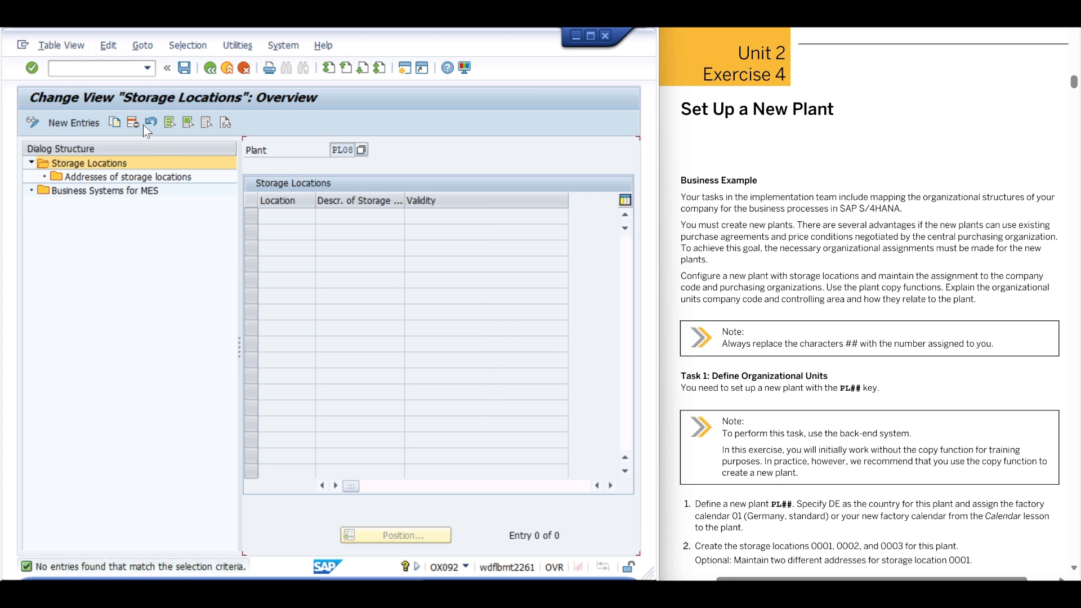
Add a new storage location 0001 with the description "Storage 1" to plant PL08
left_click(73, 123)
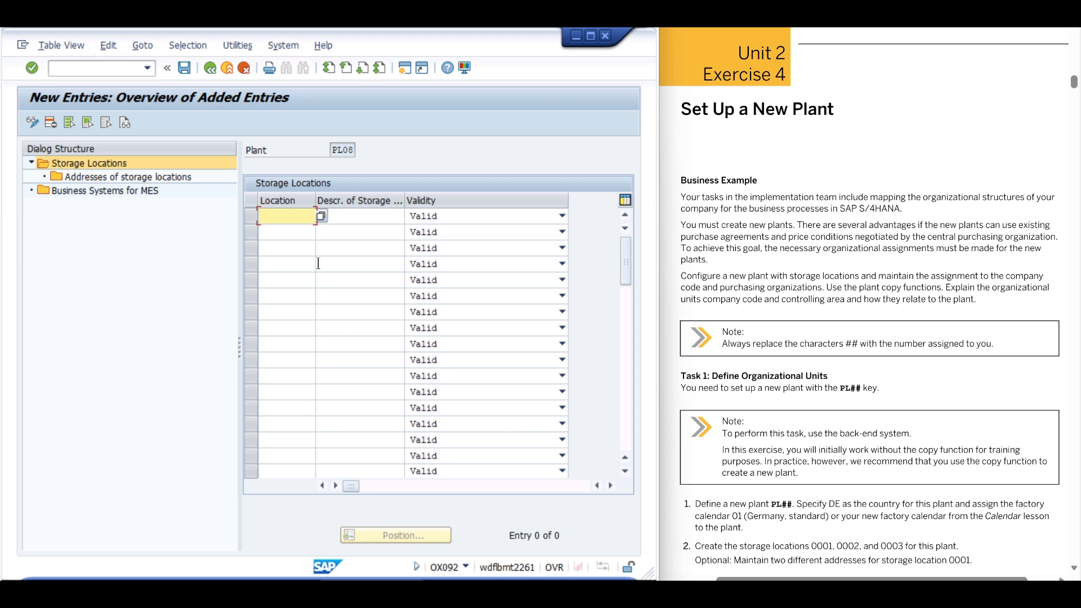
type("0001")
key("Tab")
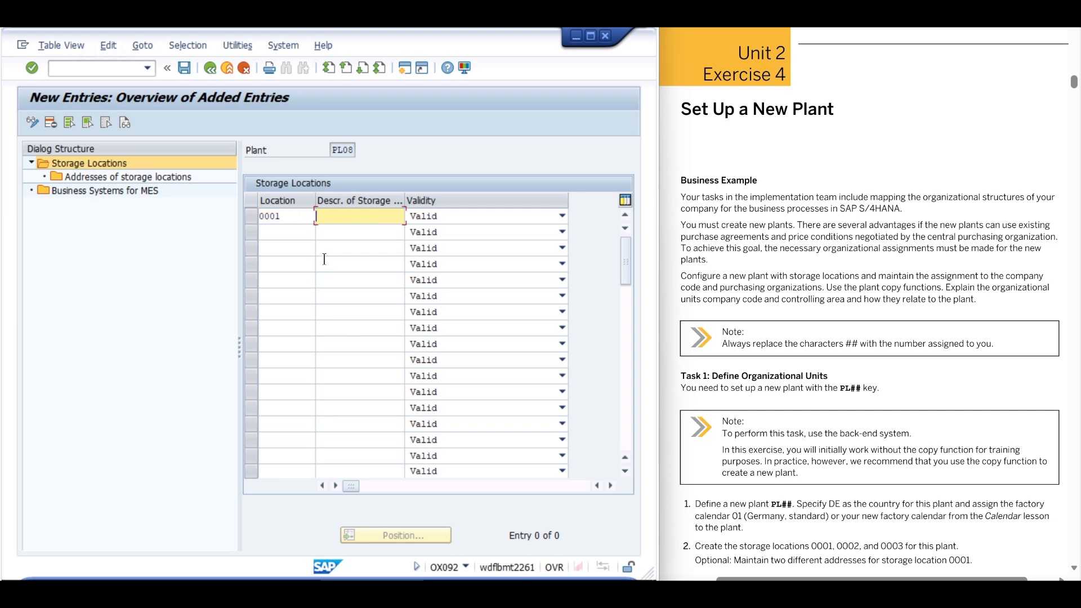
type("Storage 1")
Add storage location 0002 with the description "Storage 2" and 0003 with the description "Storage 3"
left_click(288, 231)
type("0002")
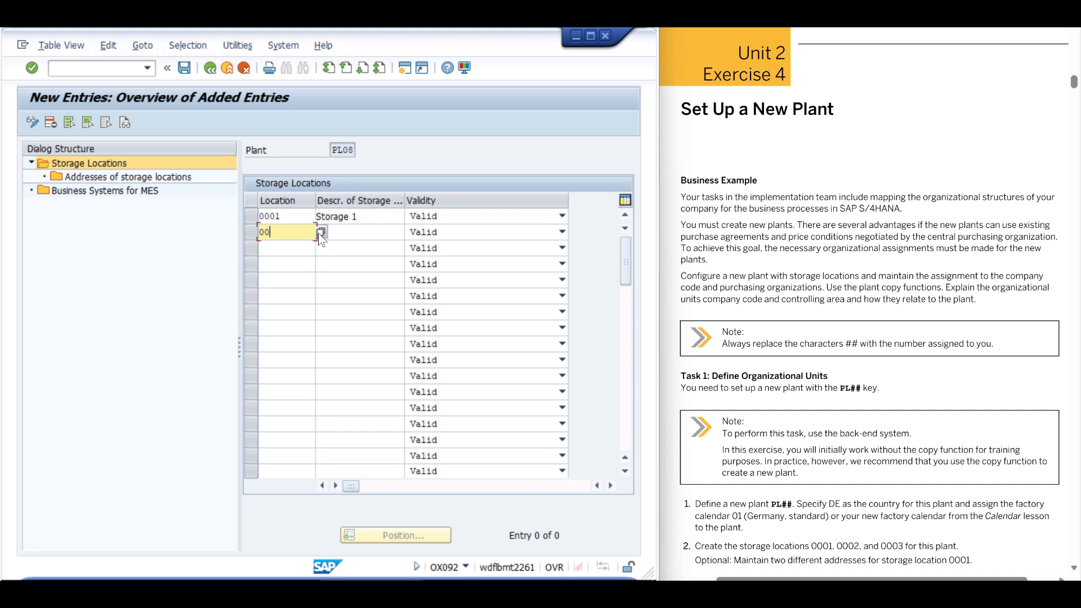
left_click(317, 233)
type("S")
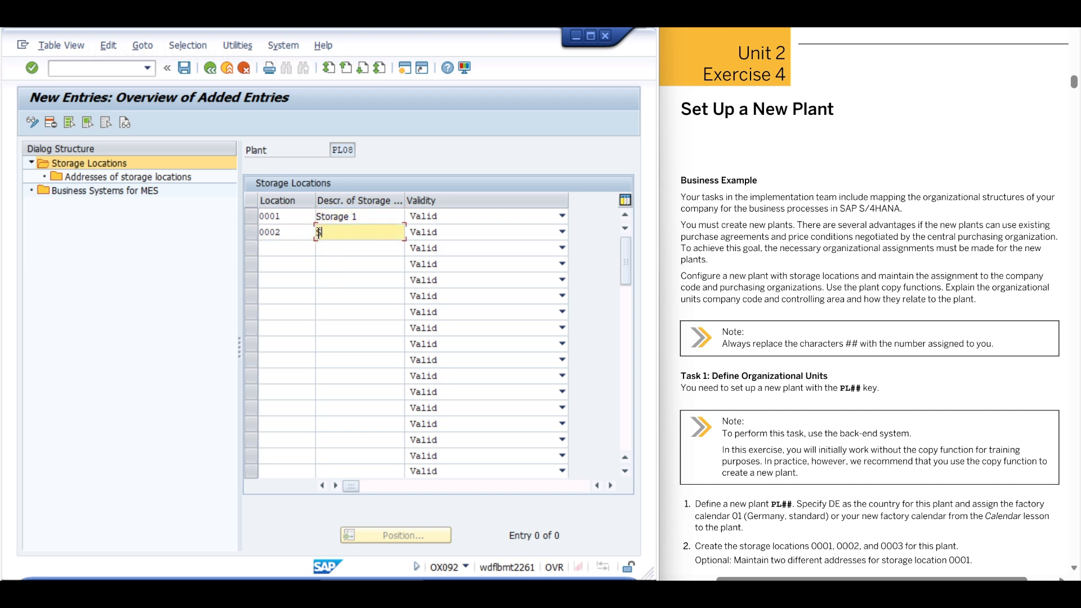
type("torage 2")
left_click(290, 250)
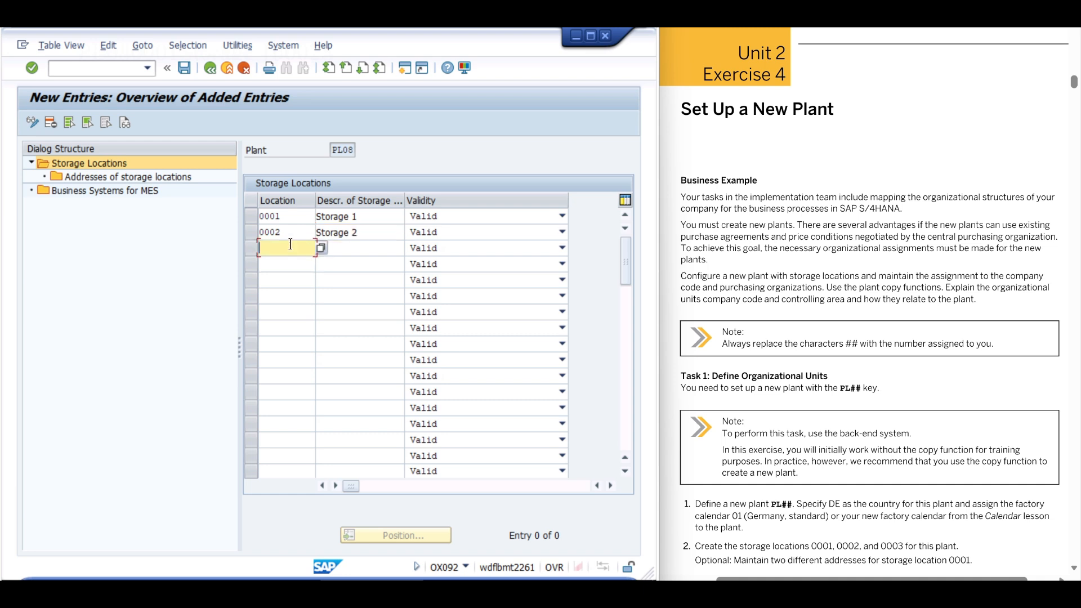
type("0003")
key("Tab")
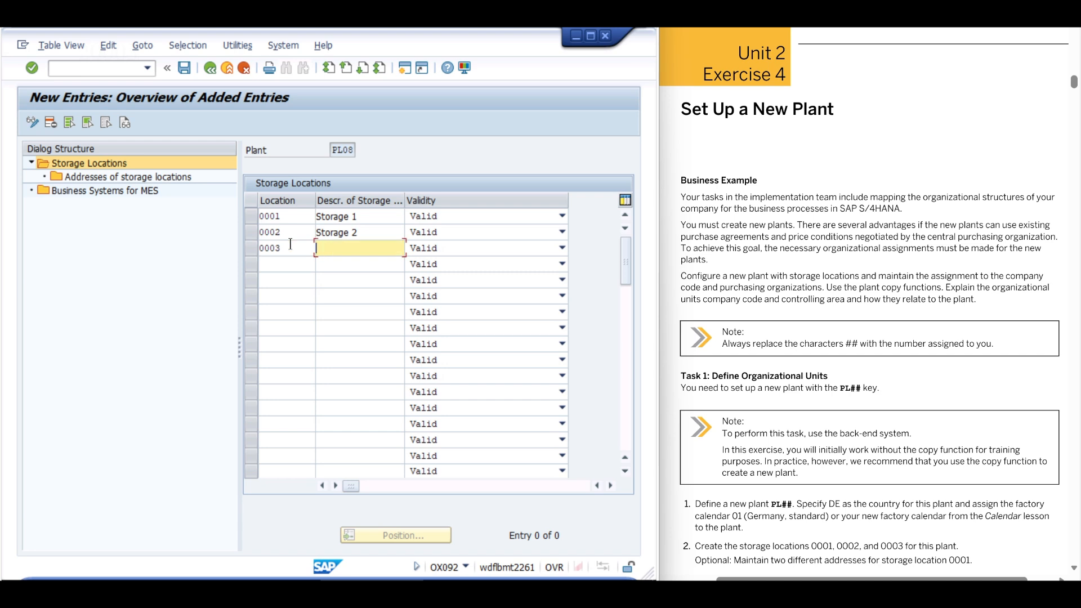
type("Storage 3")
Select storage location 0001 and open its addresses
left_click(280, 215)
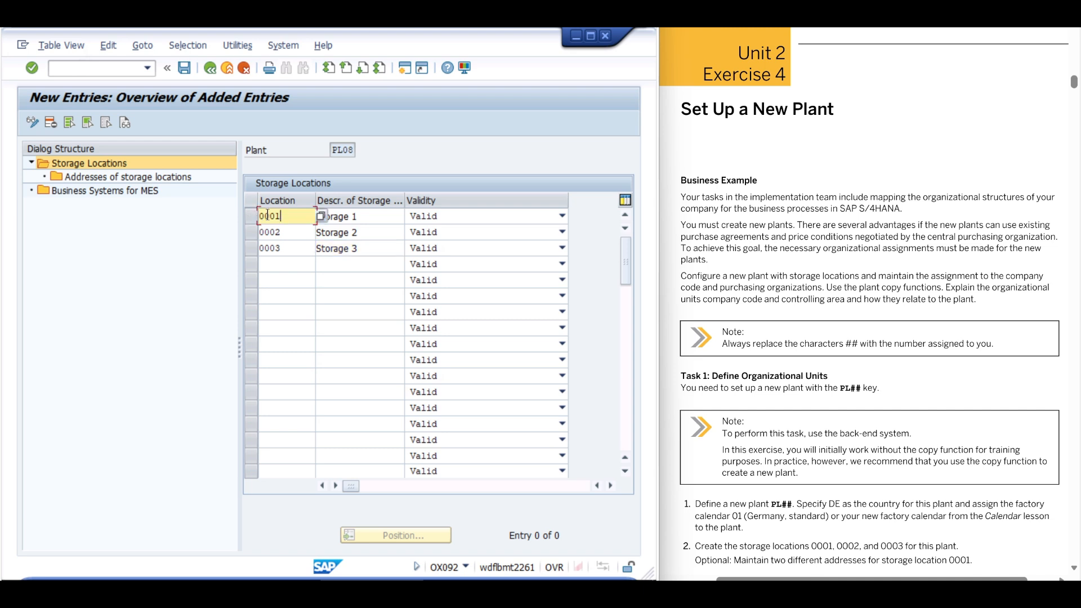
double_click(121, 176)
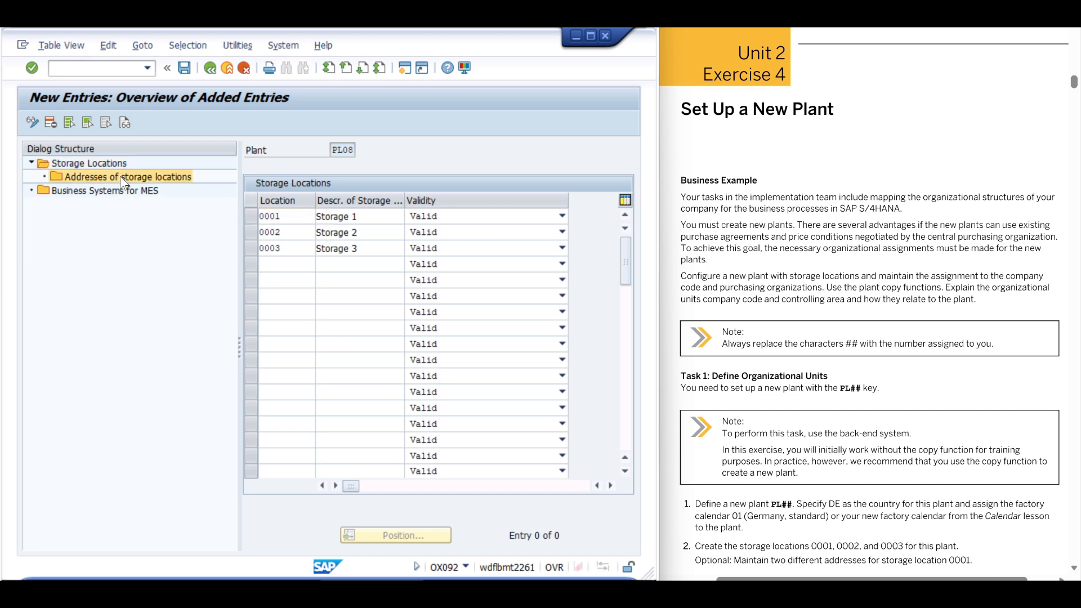
left_click(254, 216)
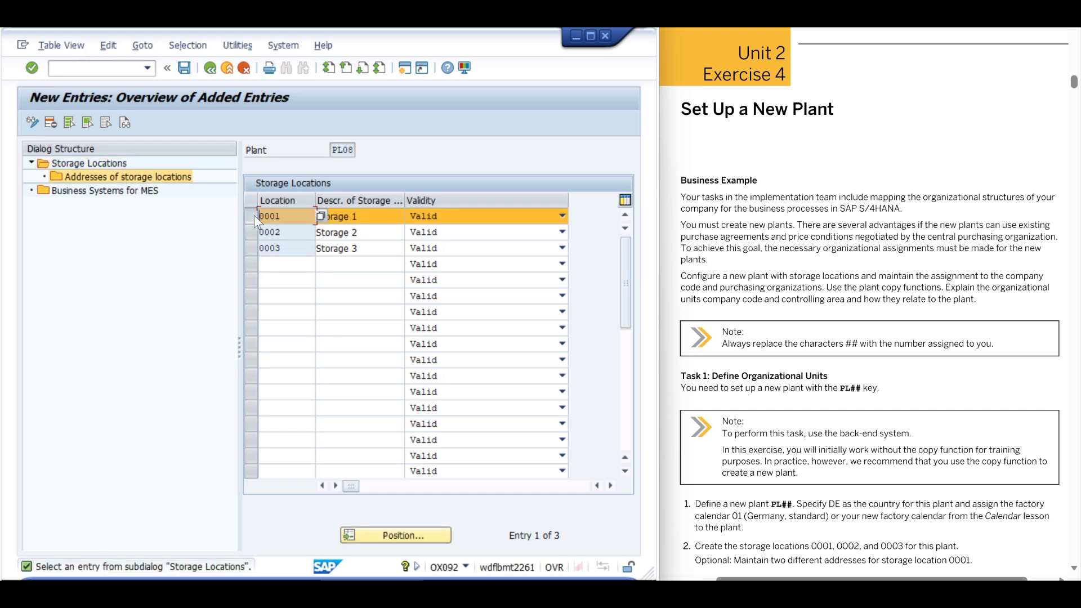
double_click(120, 177)
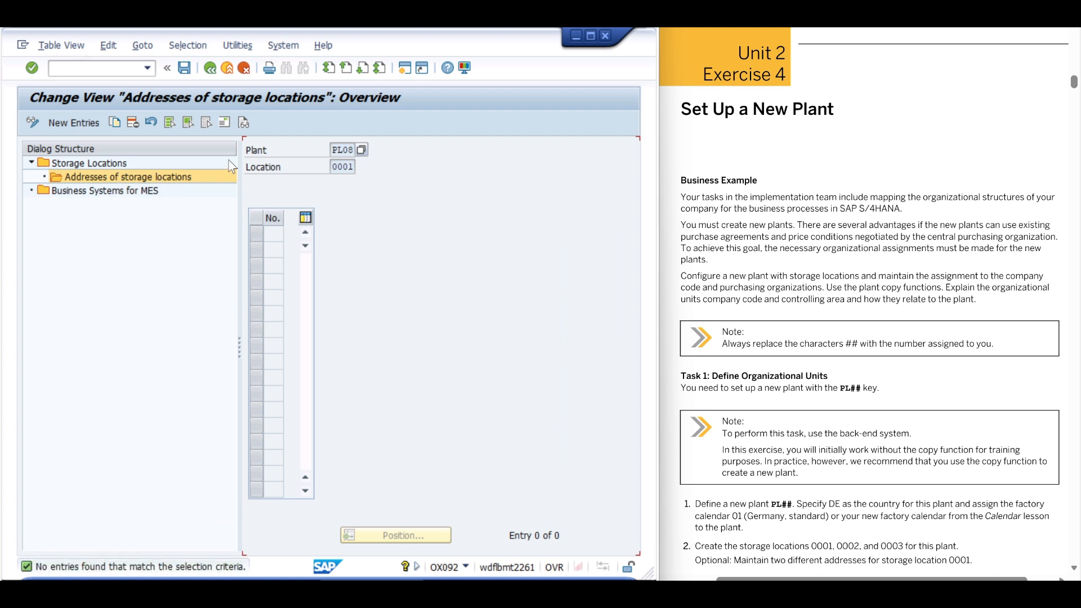
Create new address entries numbered 10 and 20 for storage location 0001
left_click(79, 124)
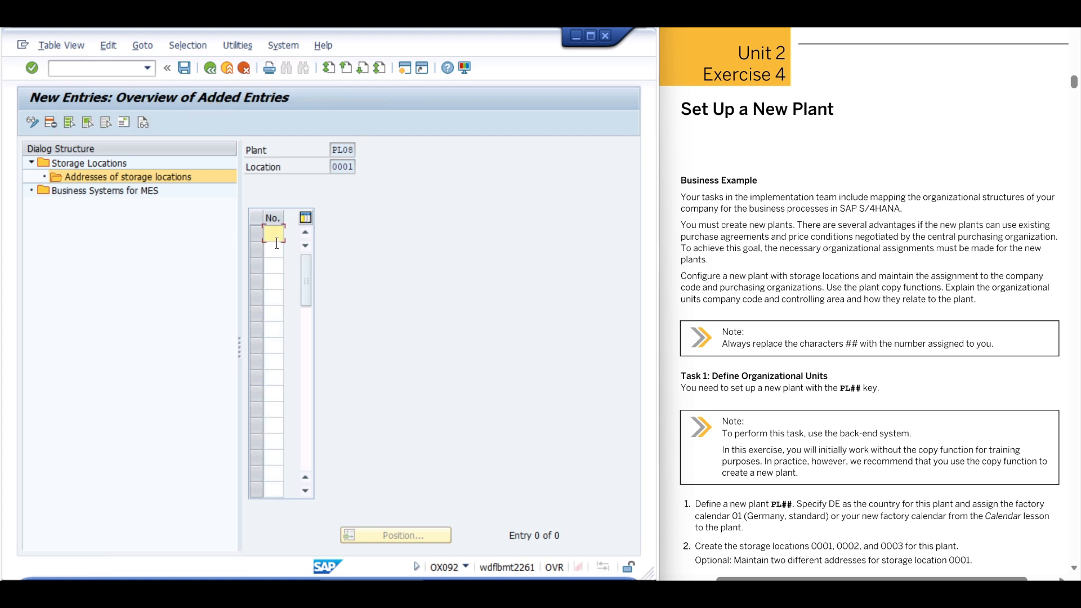
type("&a")
key("BackSpace")
key("BackSpace")
type("10")
left_click(274, 250)
left_click(268, 234)
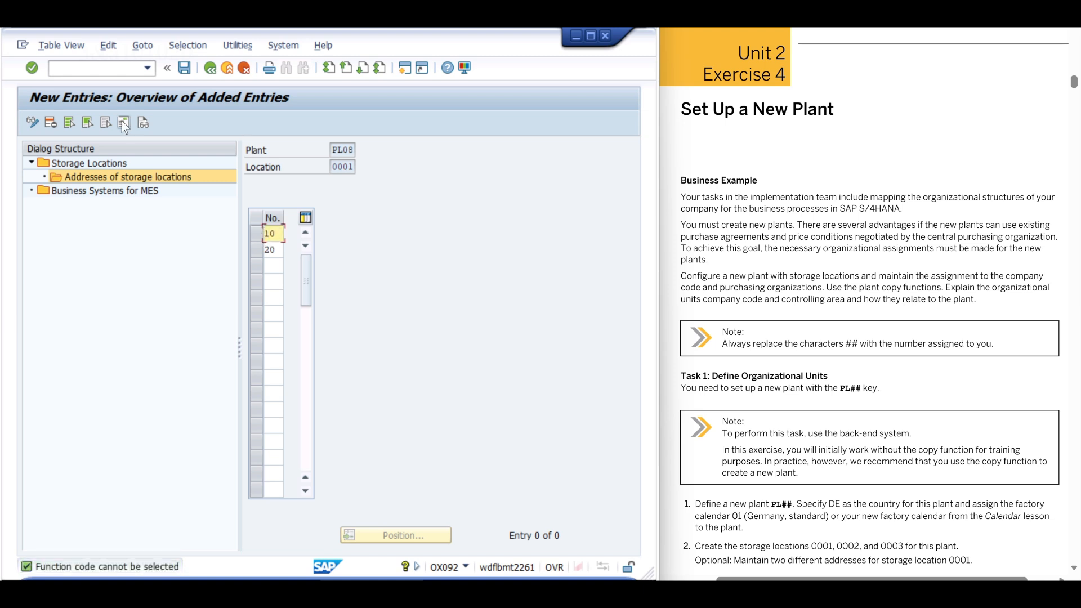
Maintain address 10 with the name "Storage" and the country DE (Germany), and accept it
double_click(269, 233)
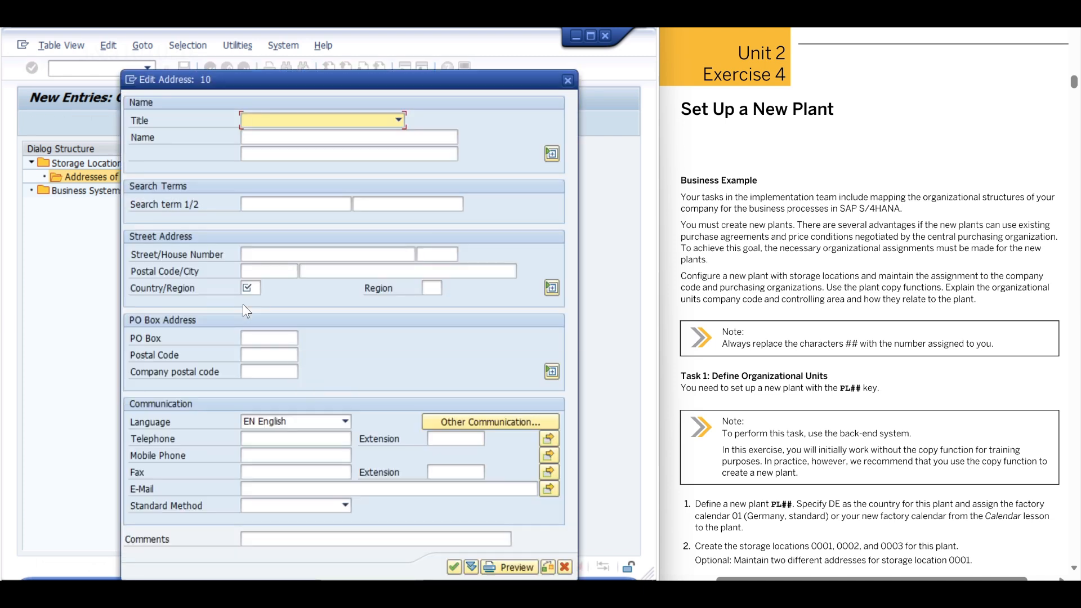
left_click(260, 137)
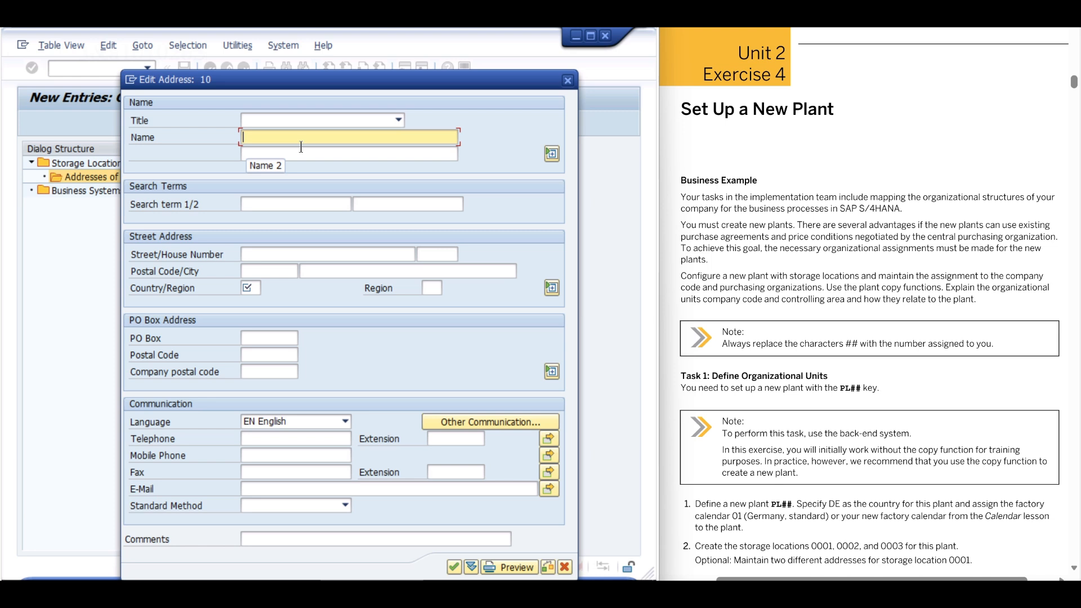
type("S")
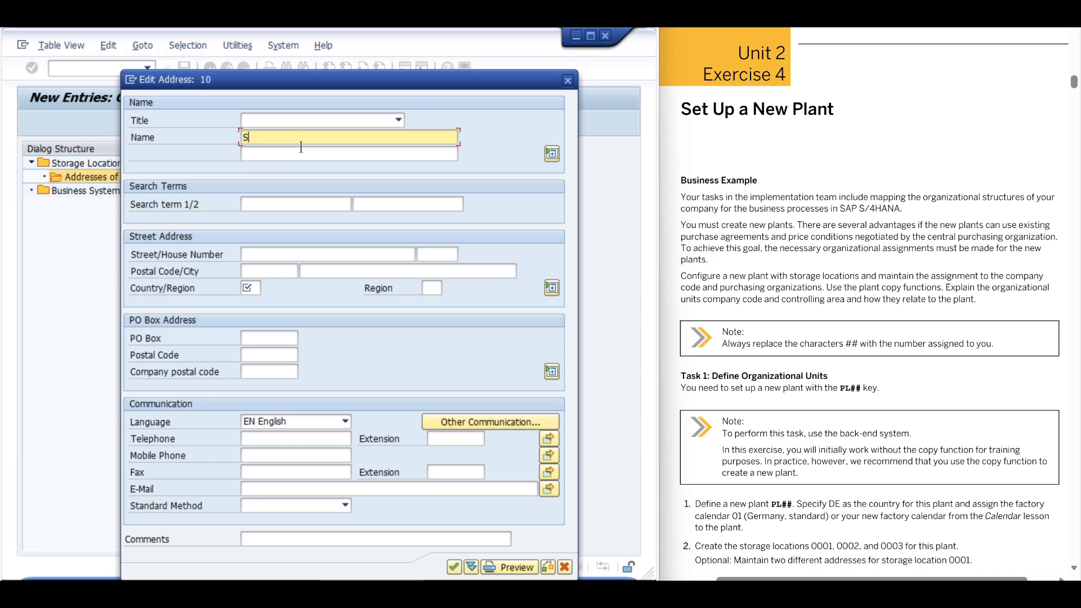
type("torage")
left_click(252, 288)
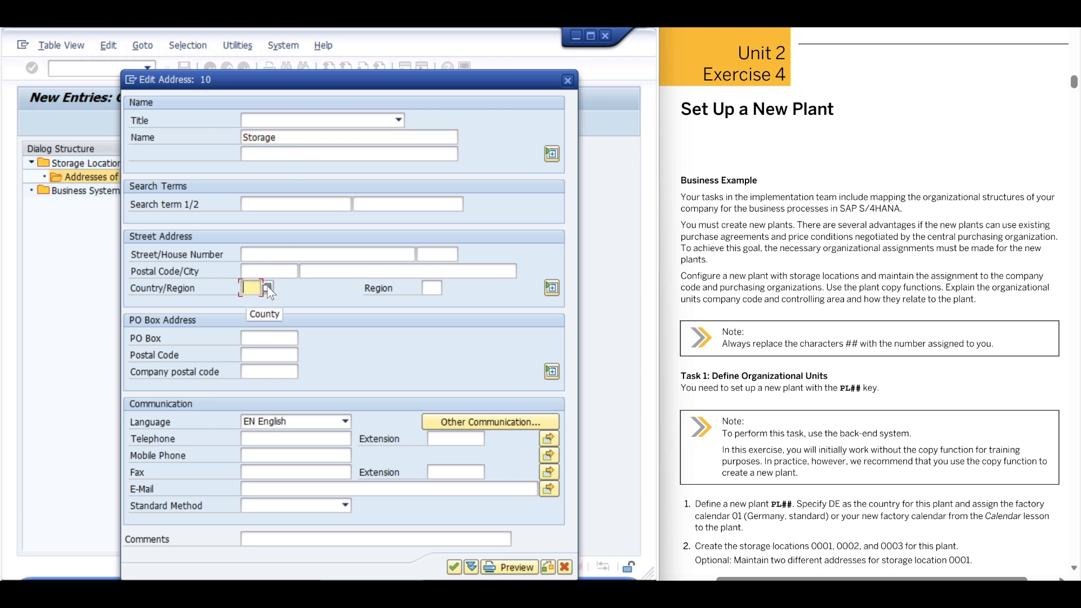
left_click(268, 286)
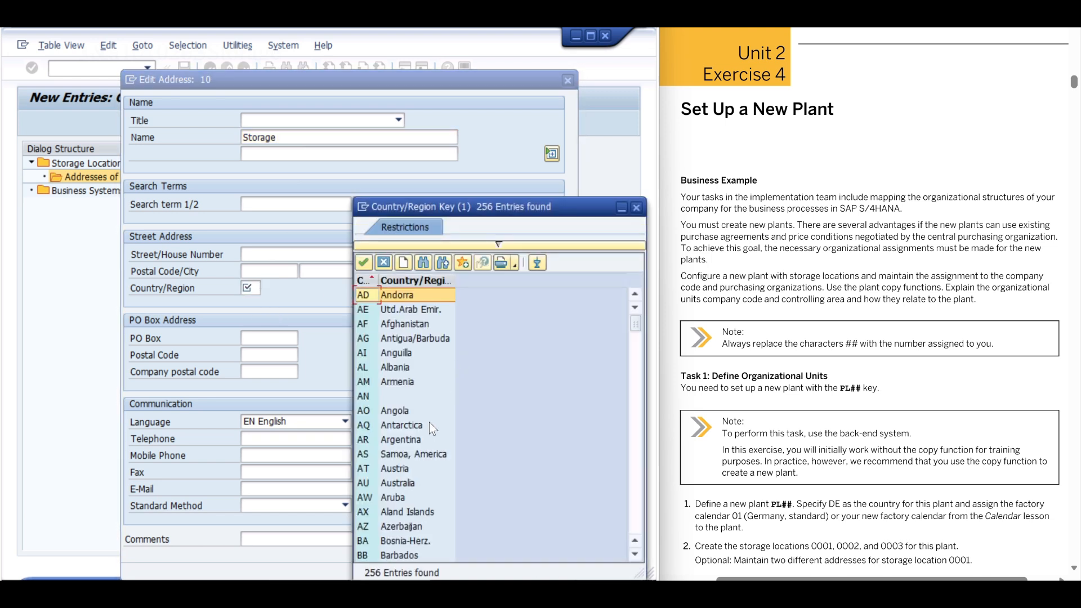
left_click(634, 504)
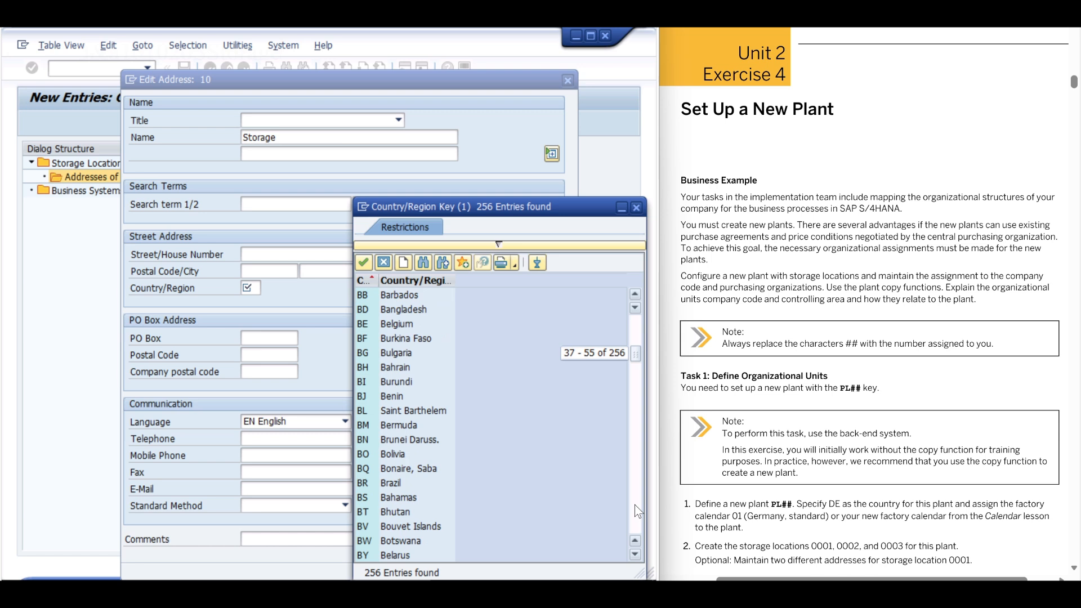
left_click(634, 504)
left_click(634, 505)
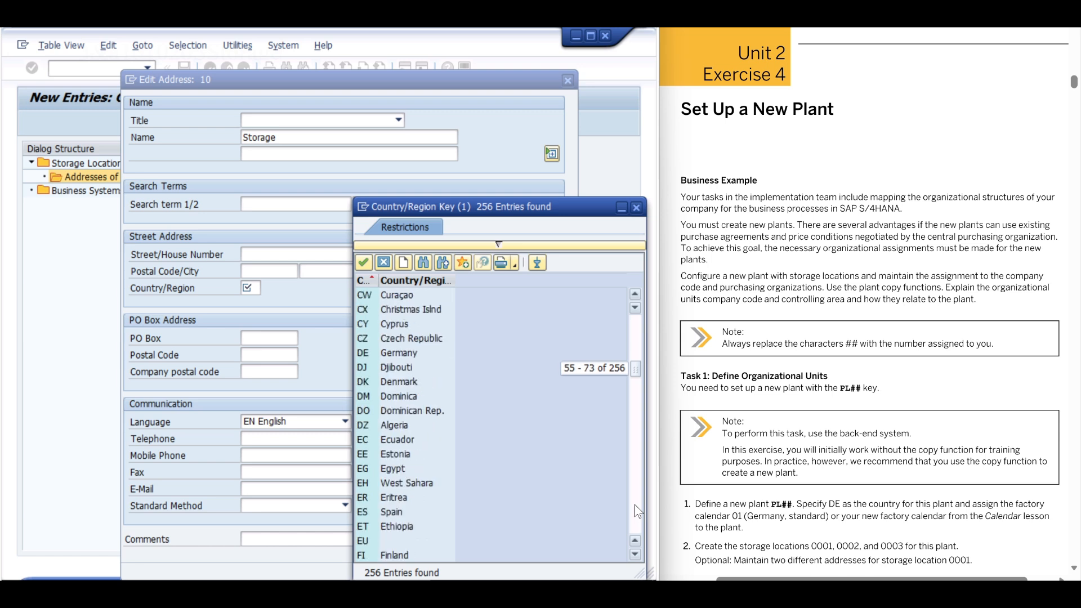
double_click(396, 350)
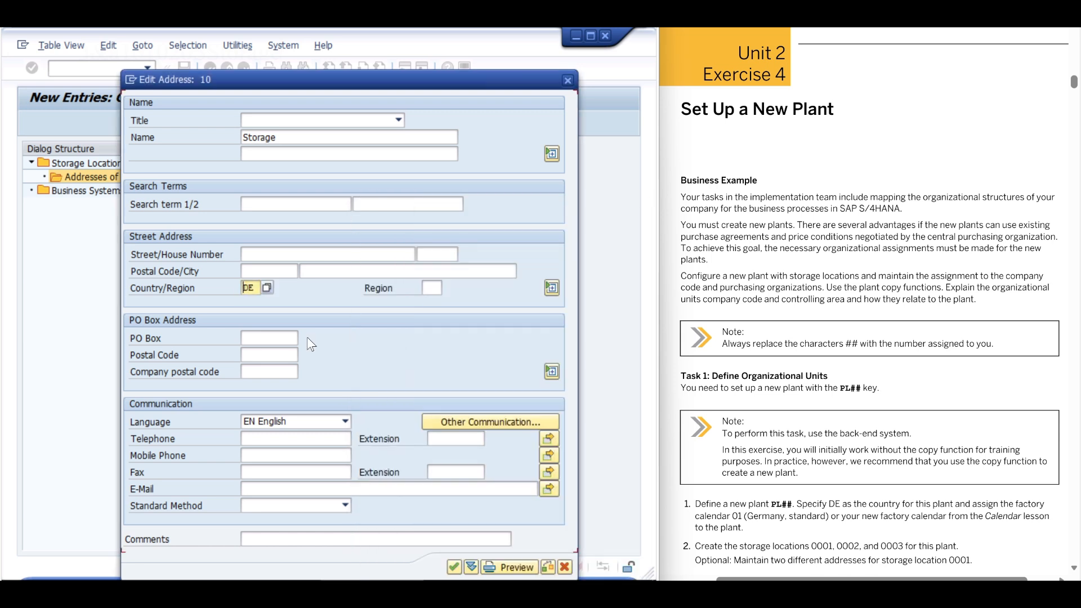
left_click(454, 563)
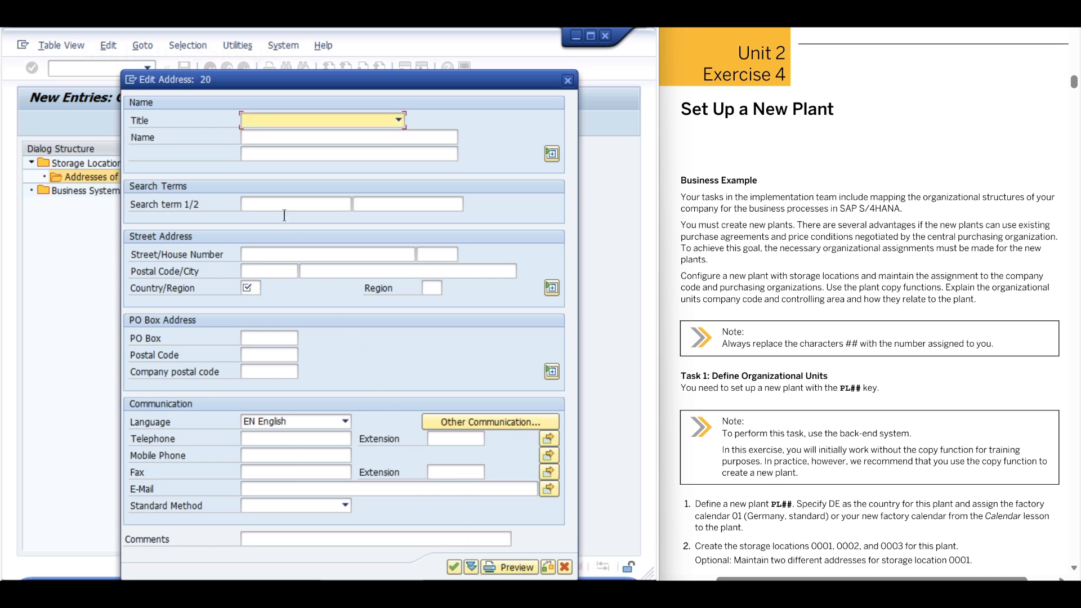
Maintain address 20 with the name "Storage 2" and the country DE, and save the new storage location entries
left_click(268, 139)
type("Sto")
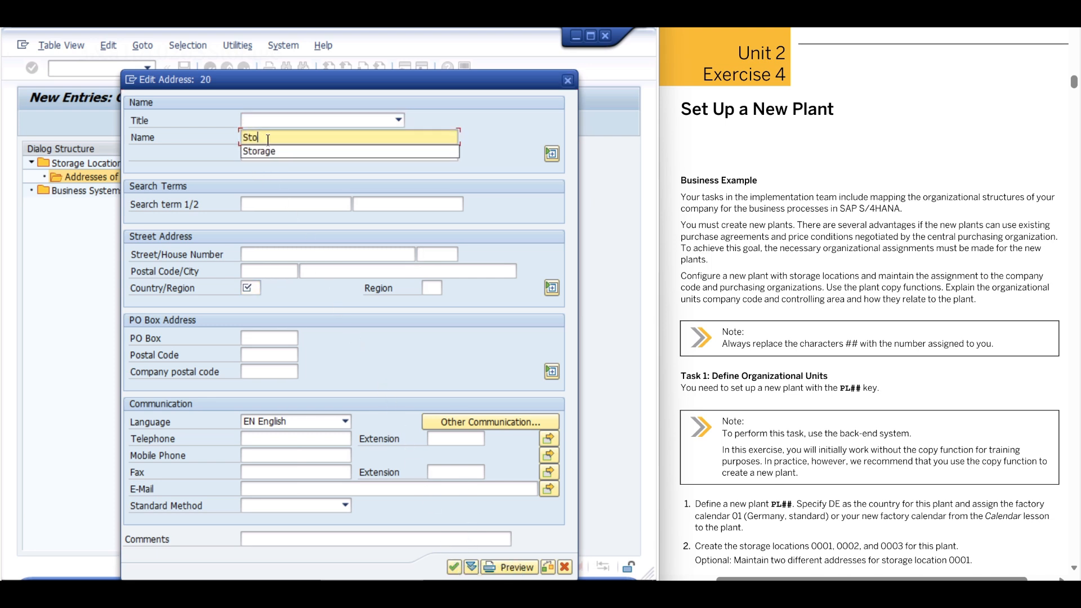
type("rage 2")
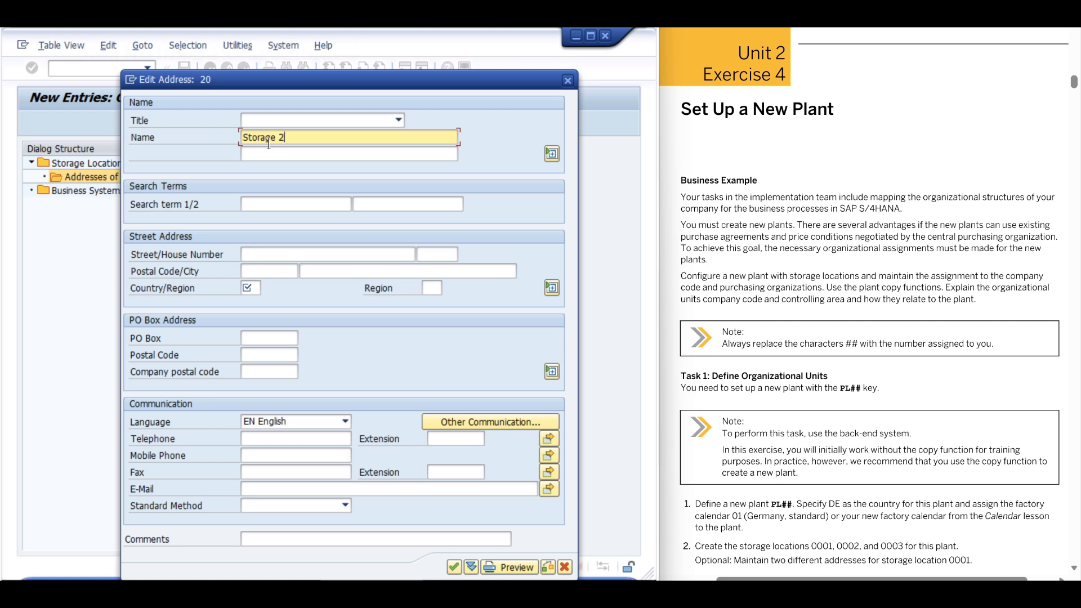
left_click(253, 288)
type("DE")
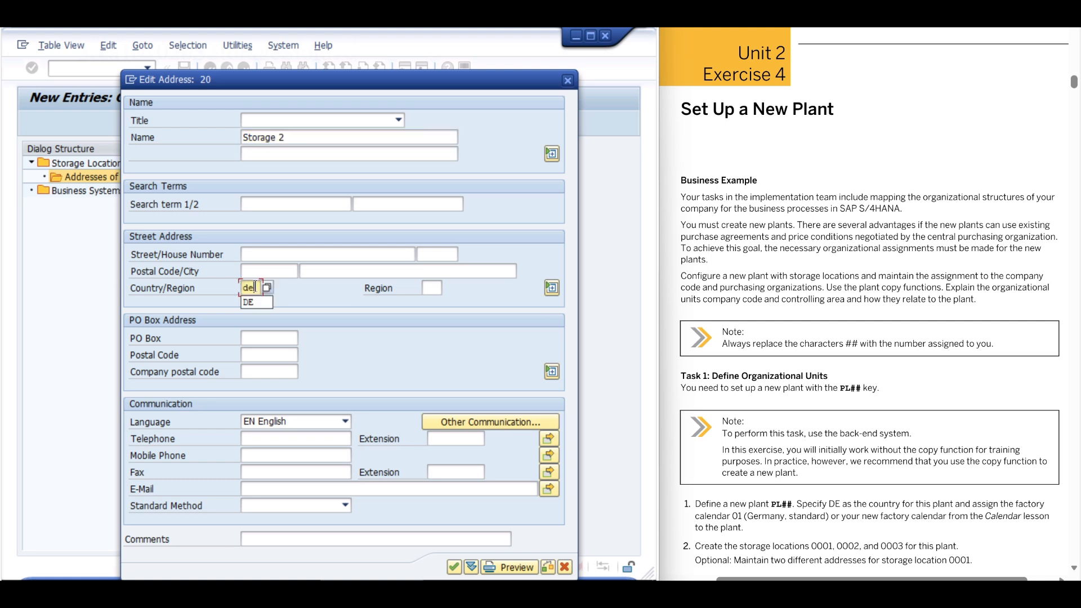
key("Return")
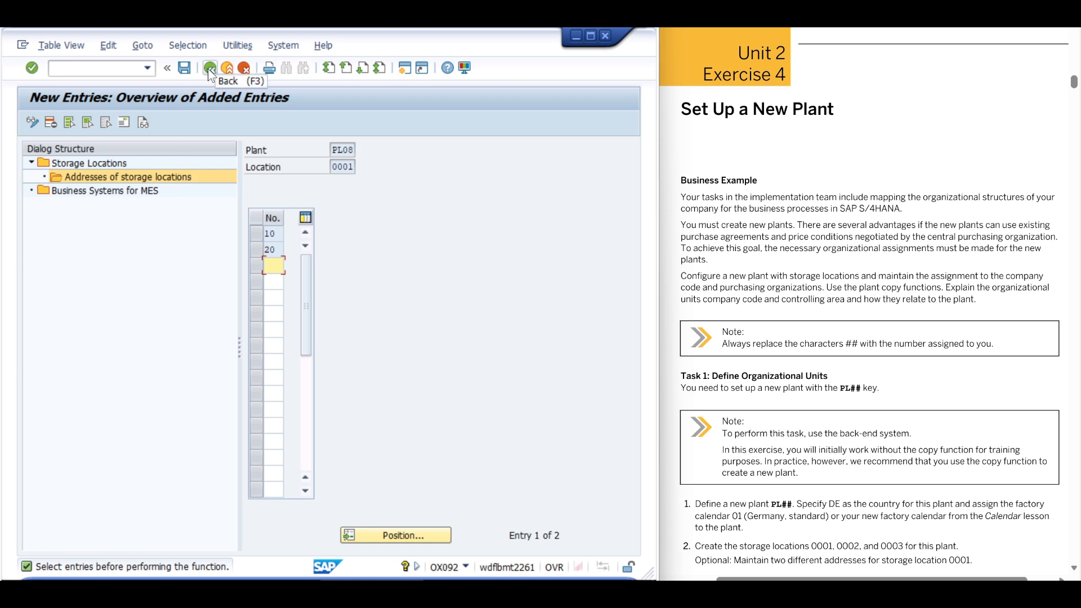
left_click(184, 67)
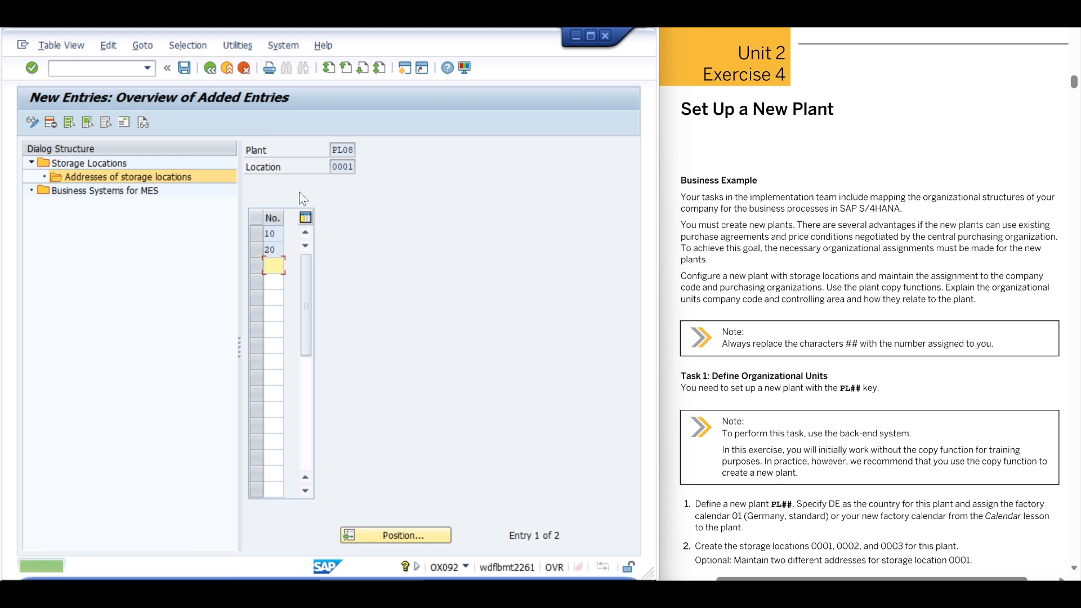
left_click(216, 70)
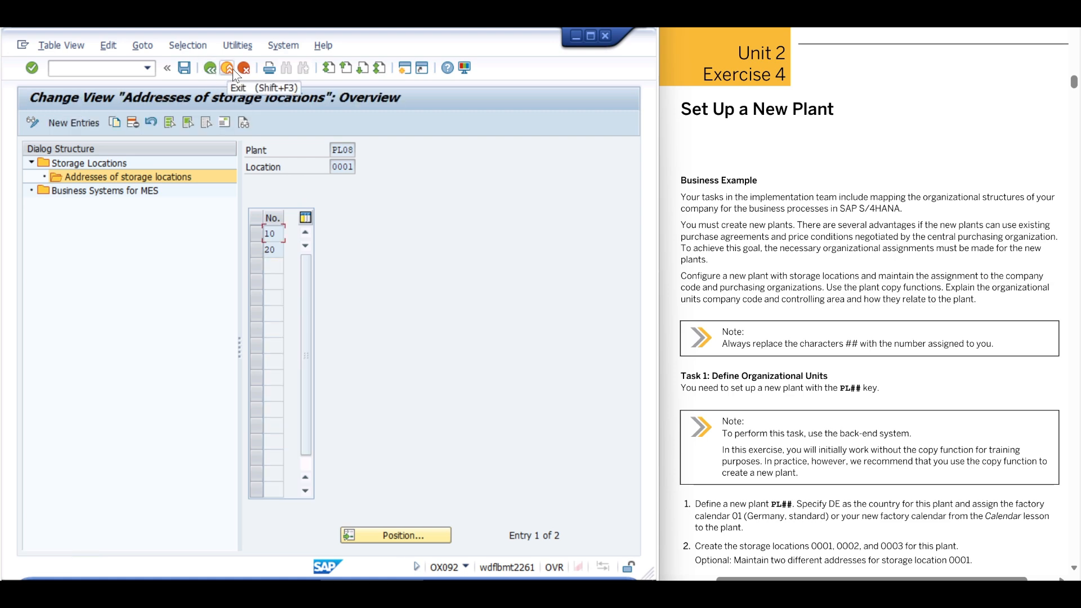
Return from the storage location addresses to the implementation guide and highlight exercise task 3 about assigning the plant to company code 1010
left_click(215, 68)
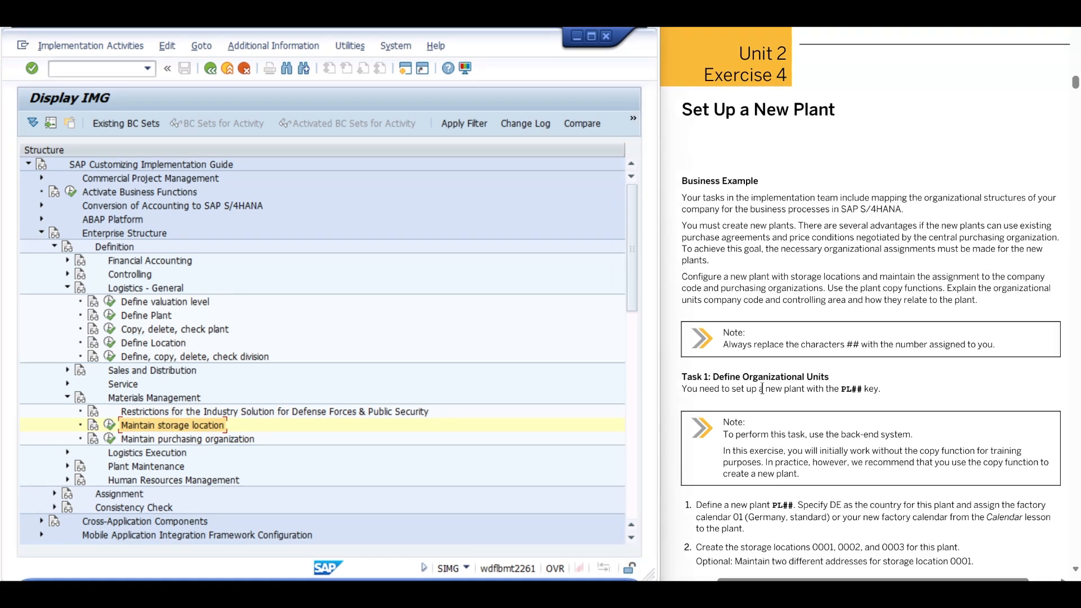
scroll(761, 388, "down", 5)
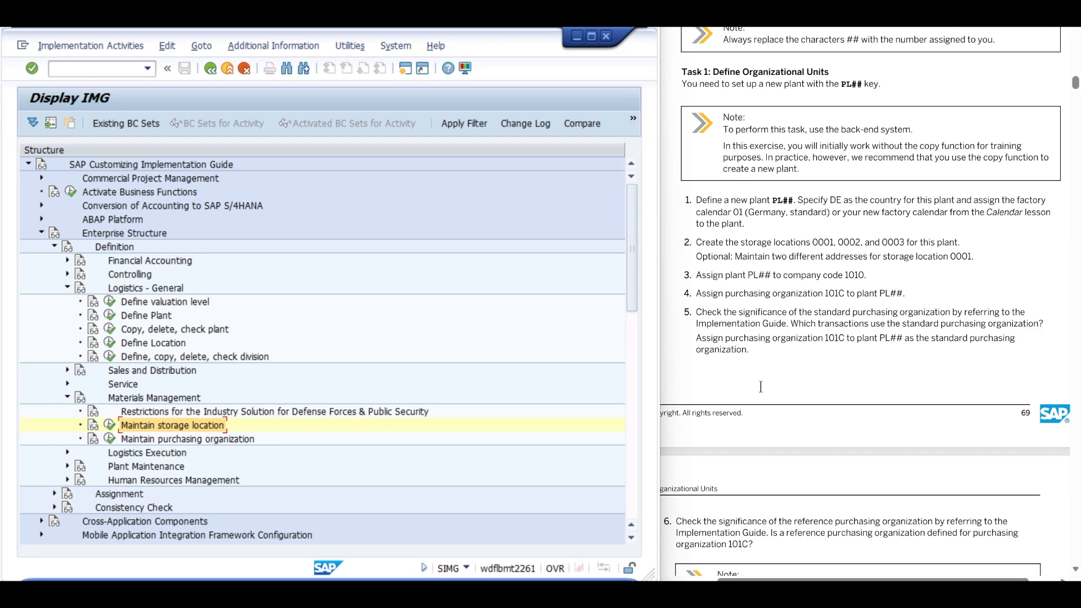
left_click_drag(698, 275, 865, 276)
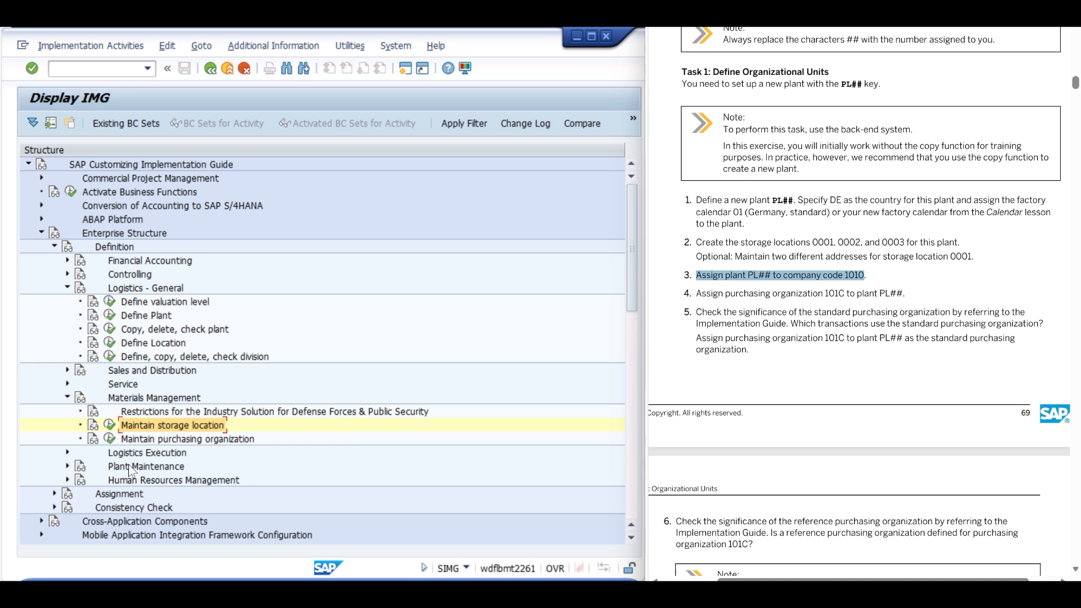
Open the "Assign plant to company code" activity under Enterprise Structure, Assignment, Logistics - General
left_click(106, 500)
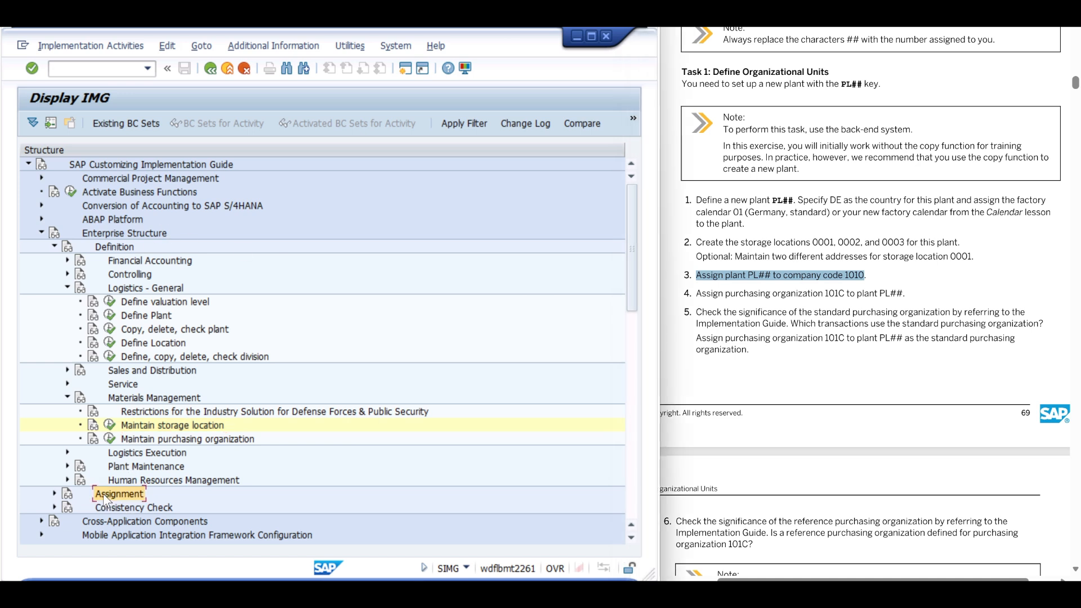
left_click(54, 495)
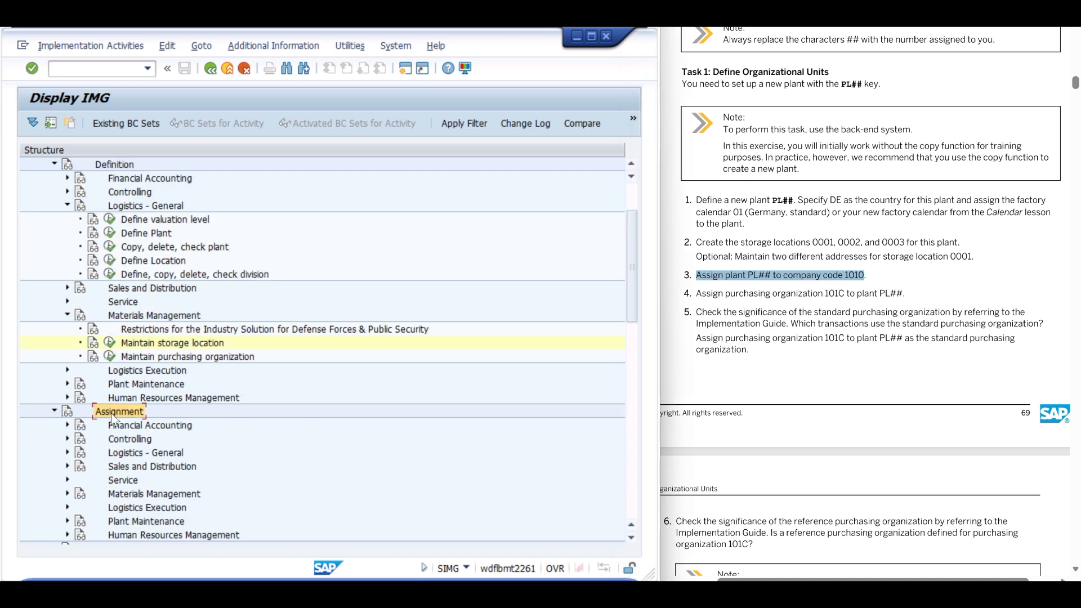
left_click(118, 454)
left_click(67, 452)
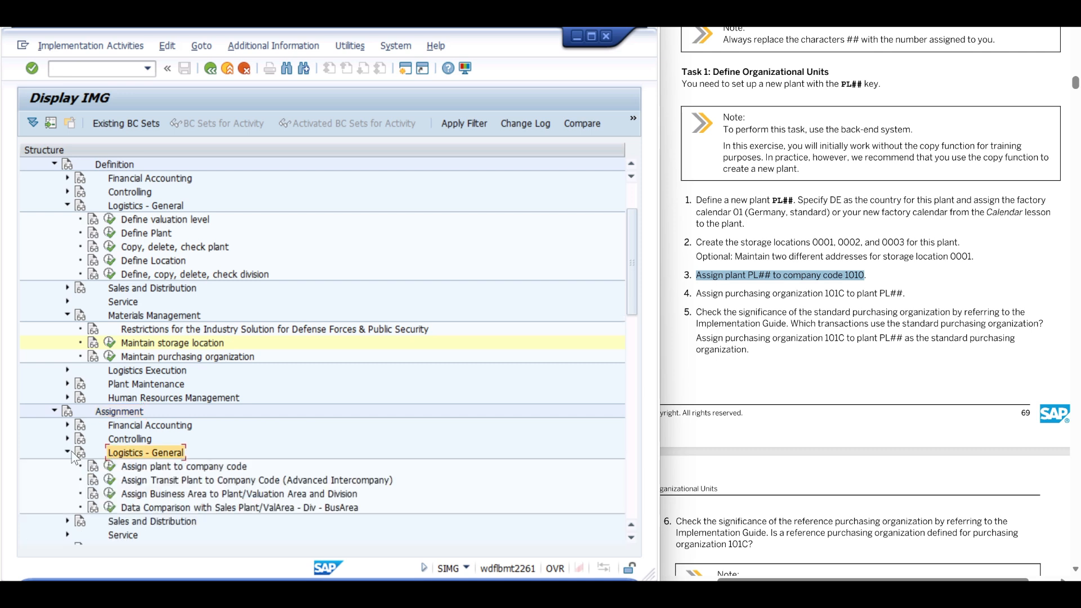
left_click(138, 467)
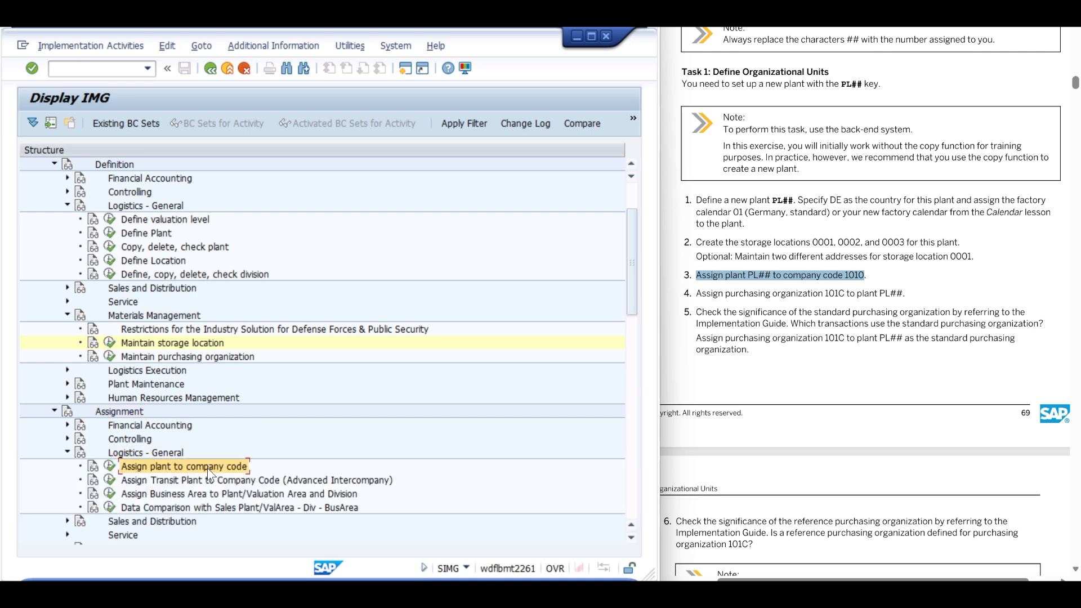
left_click(110, 467)
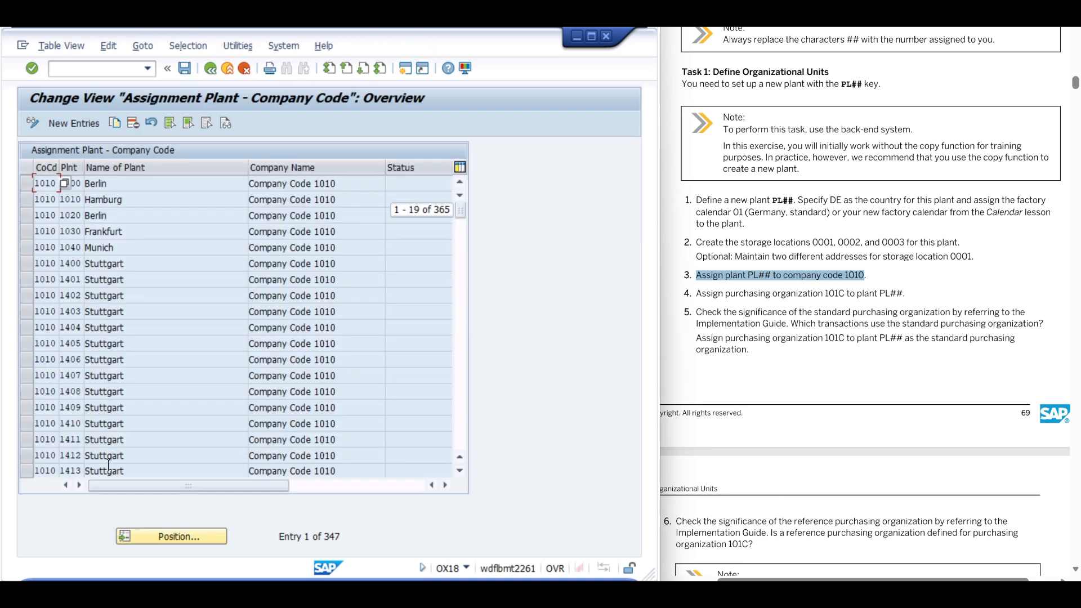
Create a new entry assigning plant PL08 to company code 1010, save it, and return to the implementation guide
left_click(74, 123)
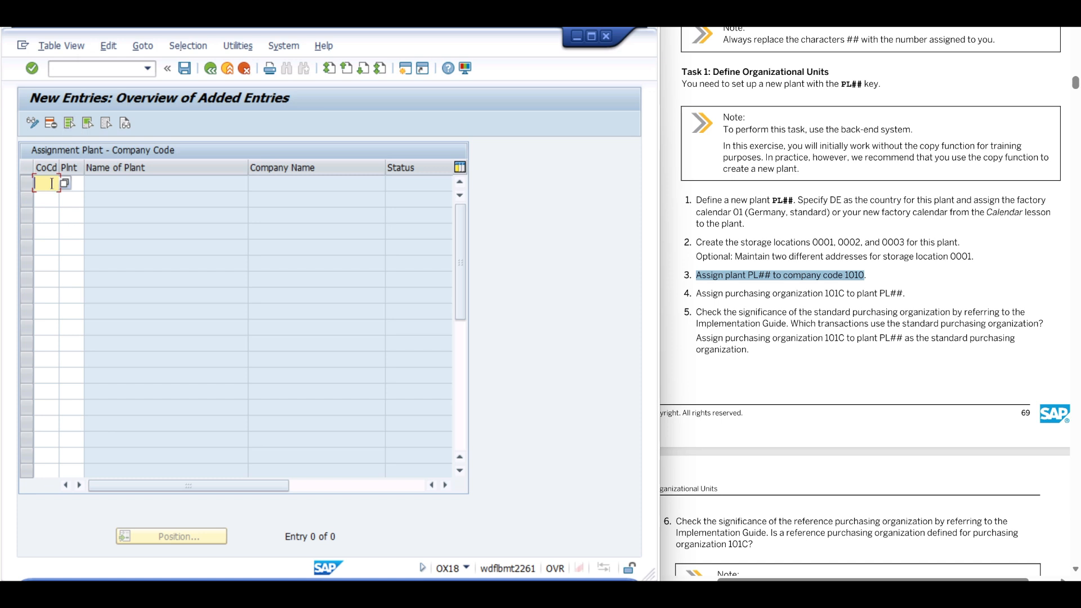
type("1010")
key("Tab")
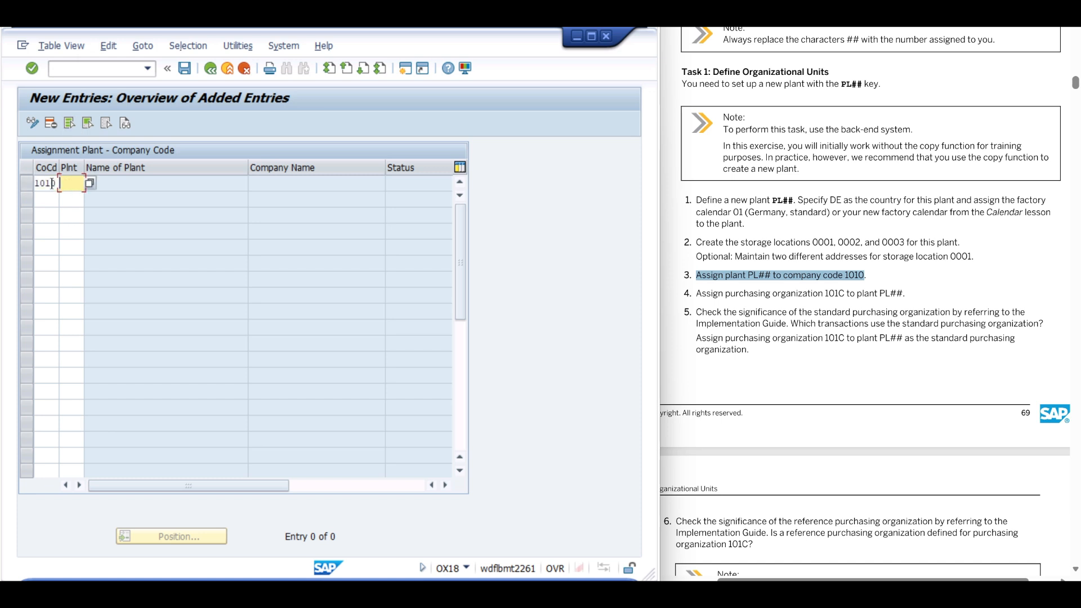
type("PL08")
key("Tab")
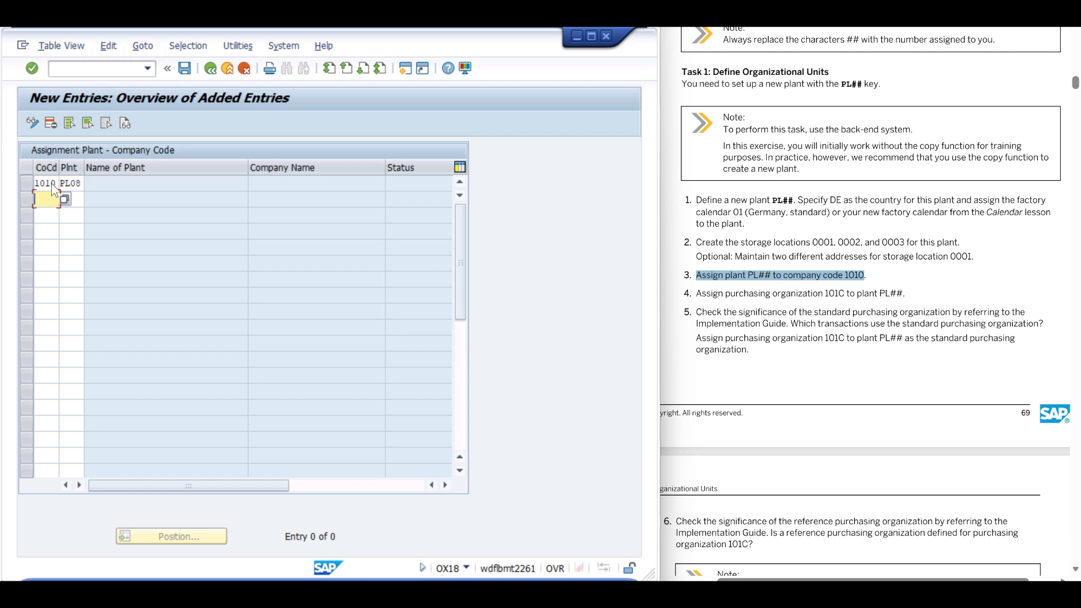
key("Return")
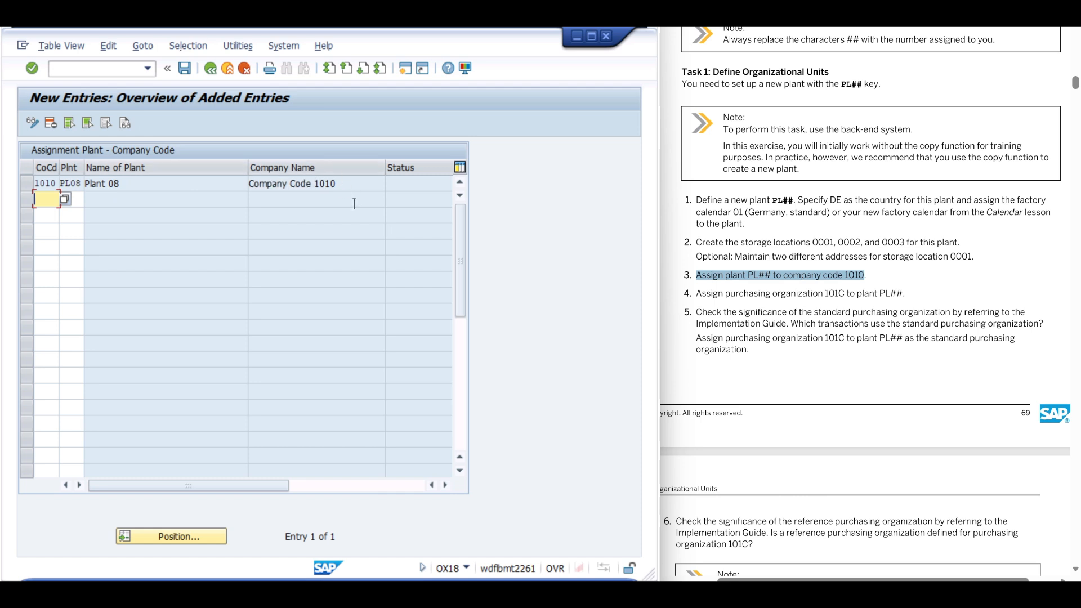
left_click(184, 69)
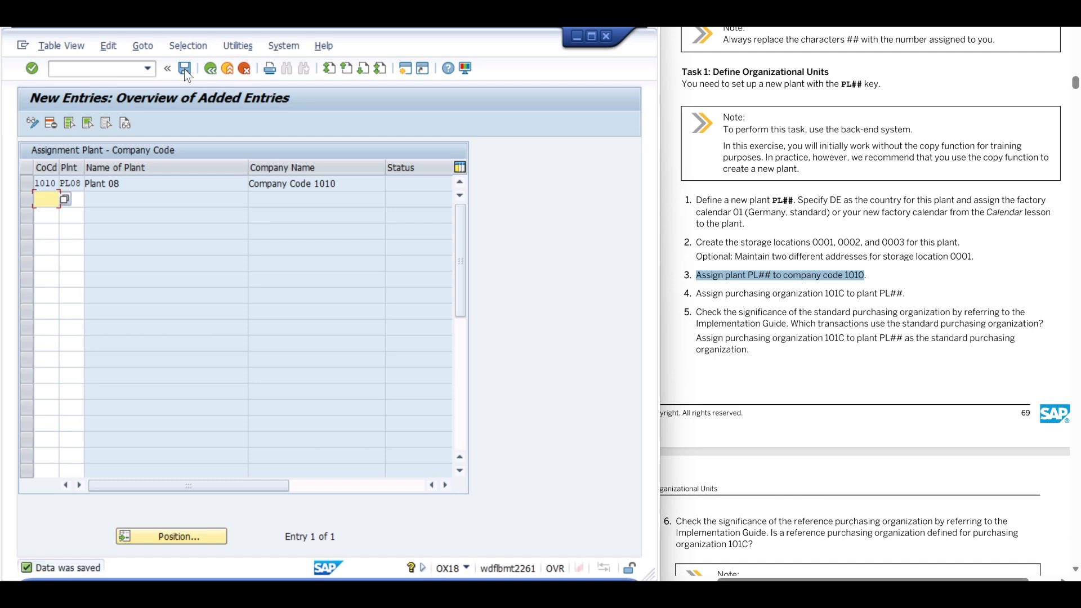
left_click(210, 67)
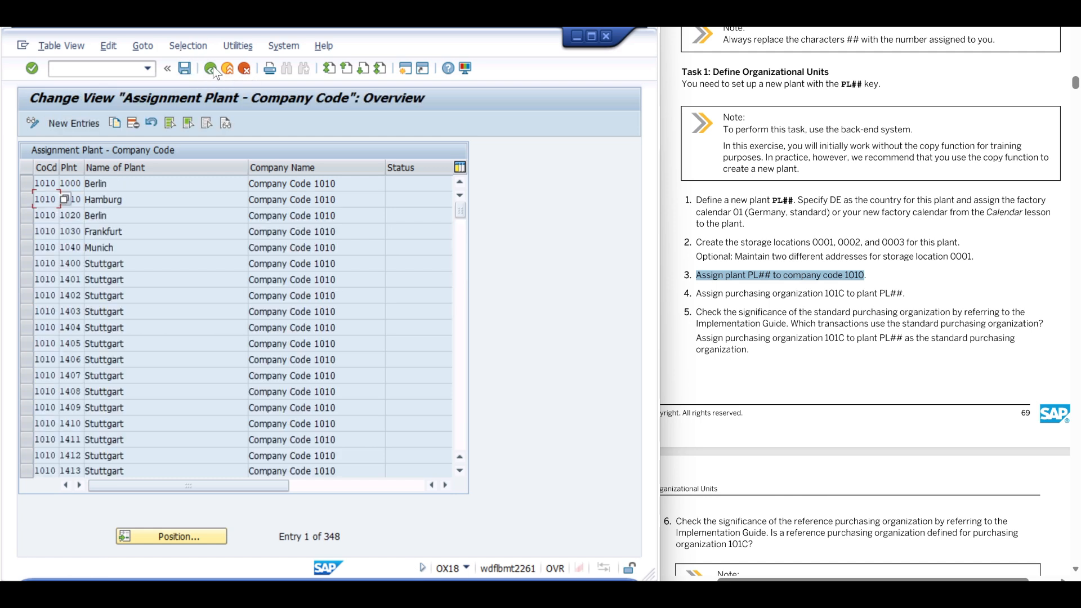
left_click(211, 68)
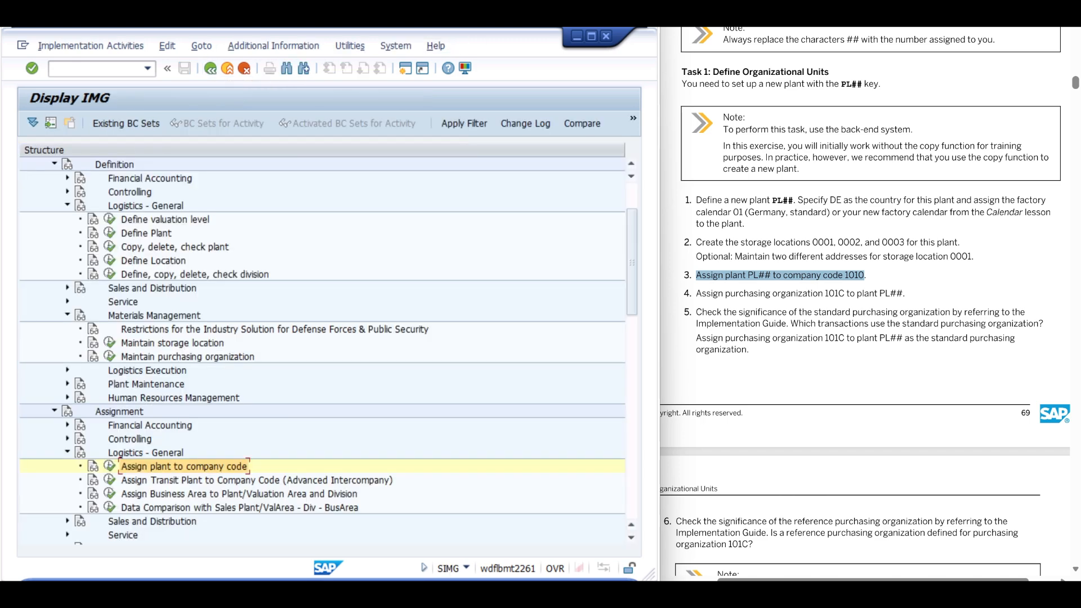
Highlight exercise task 4 and open the "Assign purchasing organization to plant" activity under Assignment, Materials Management
left_click(696, 294)
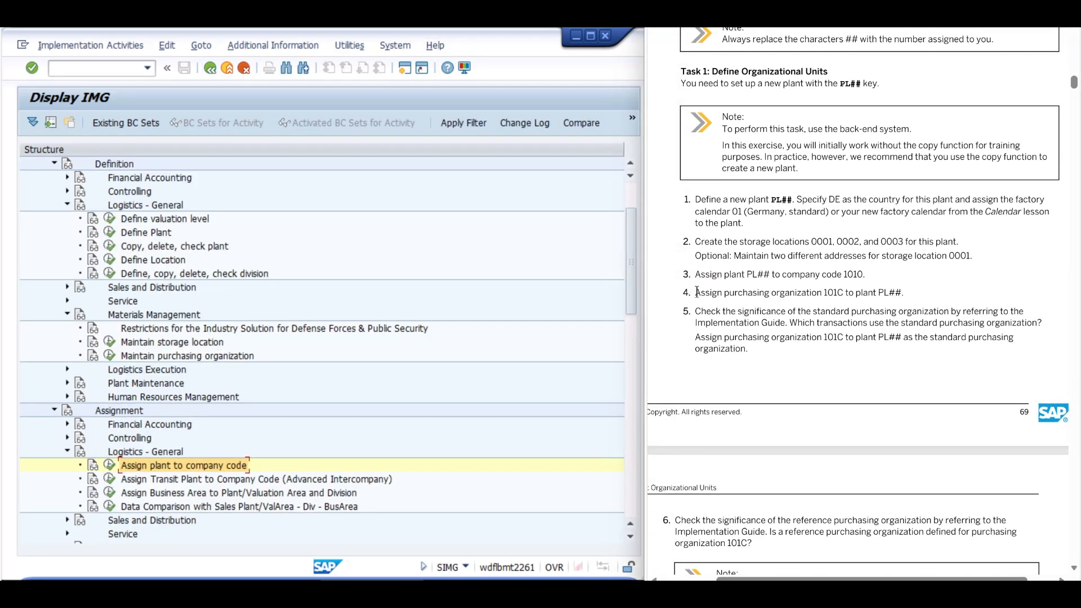
left_click_drag(696, 295, 907, 297)
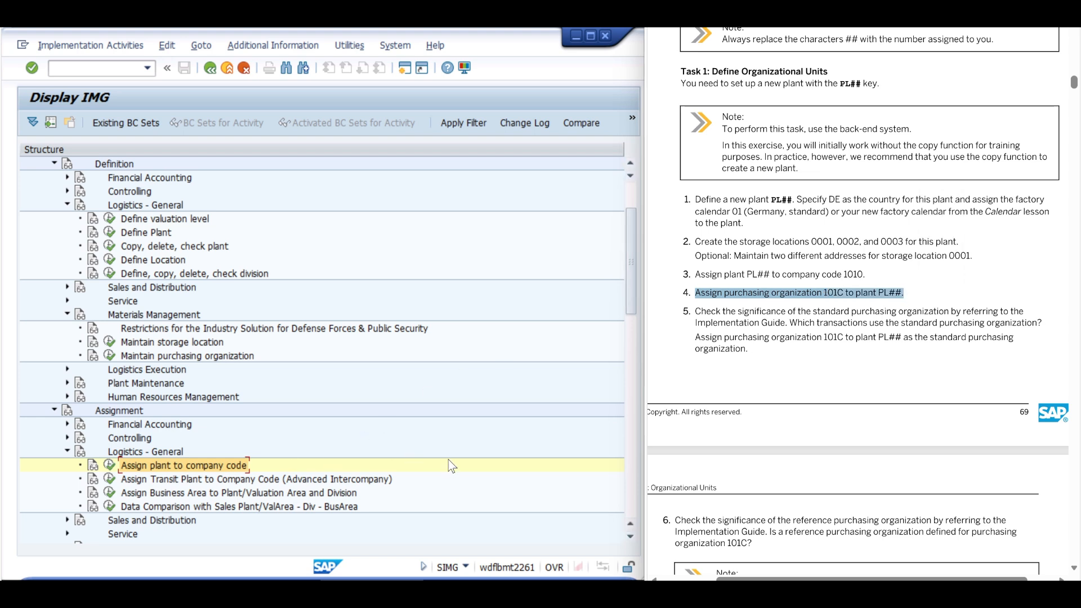
left_click(632, 538)
left_click(631, 536)
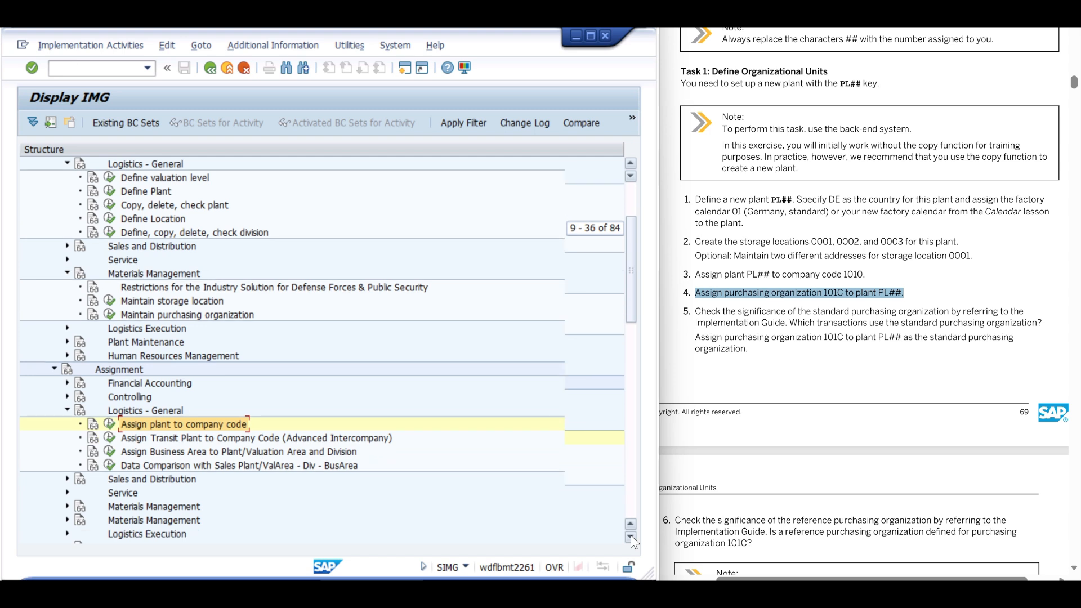
left_click(631, 537)
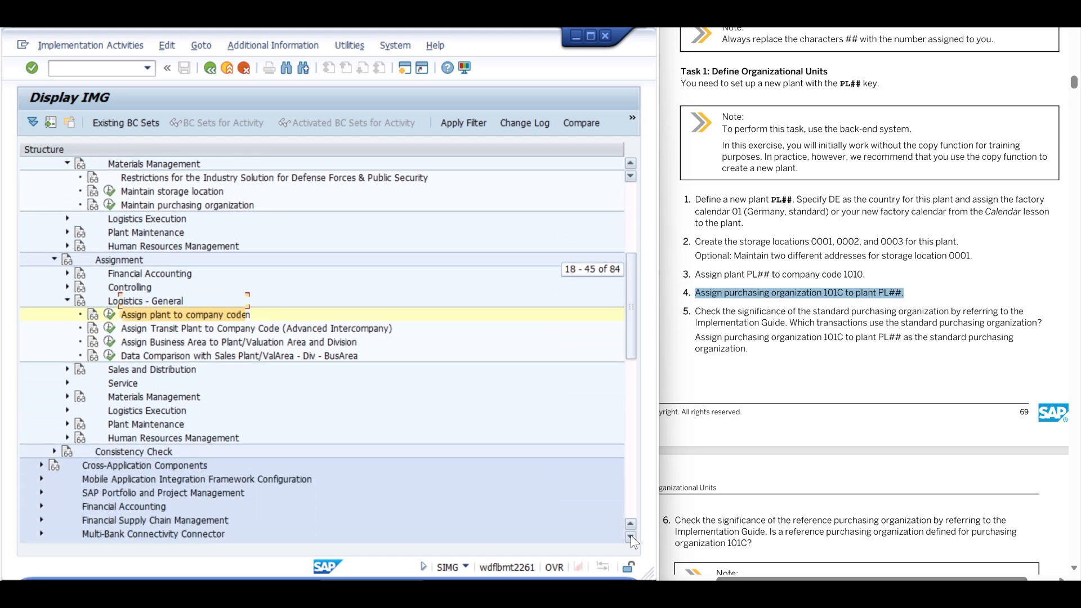
left_click(67, 355)
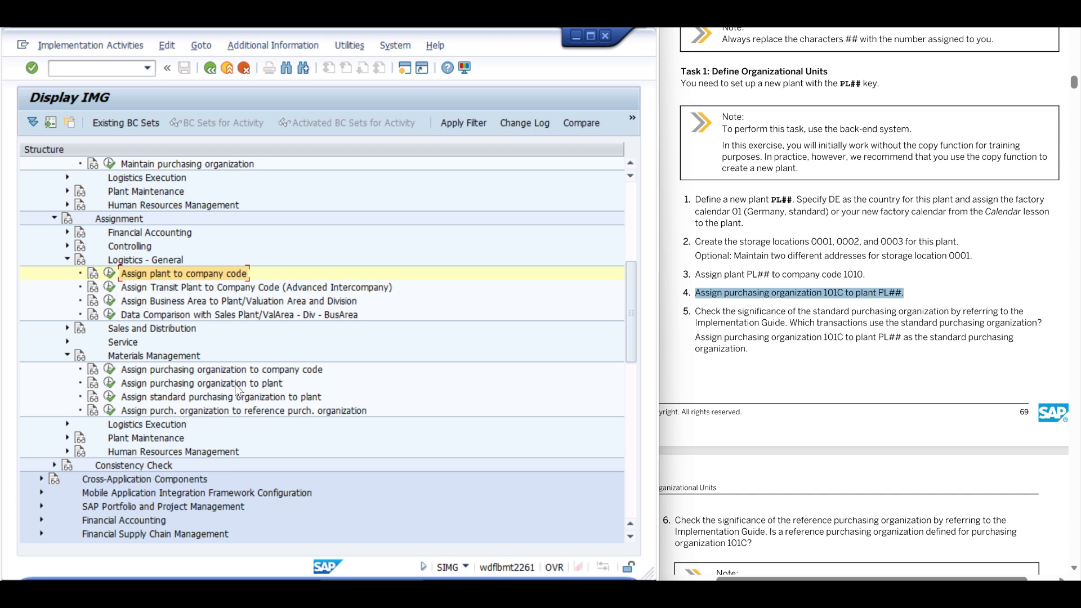
left_click(110, 383)
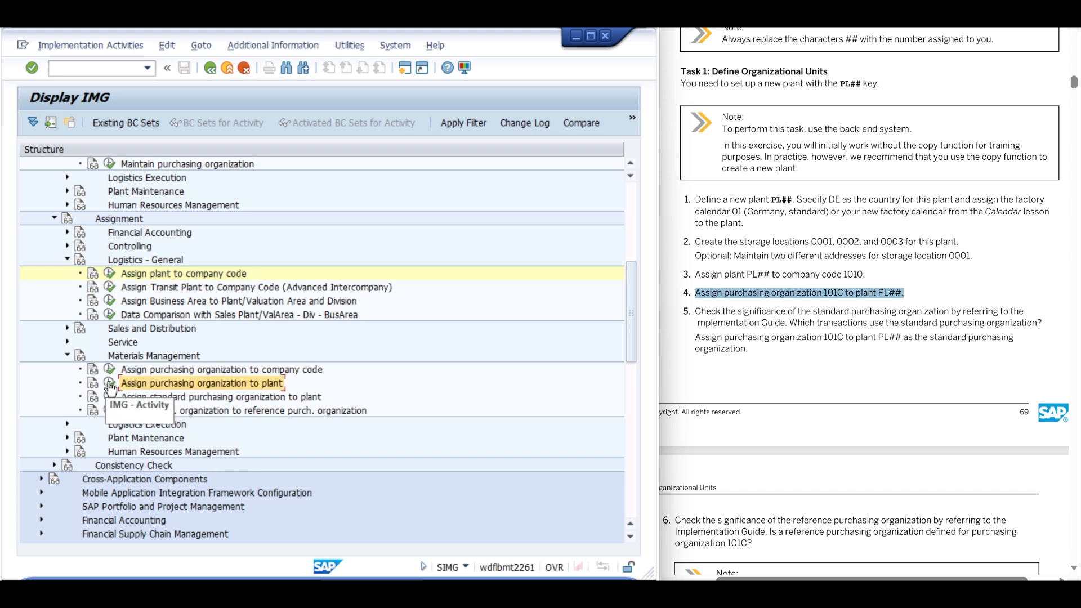
left_click(109, 384)
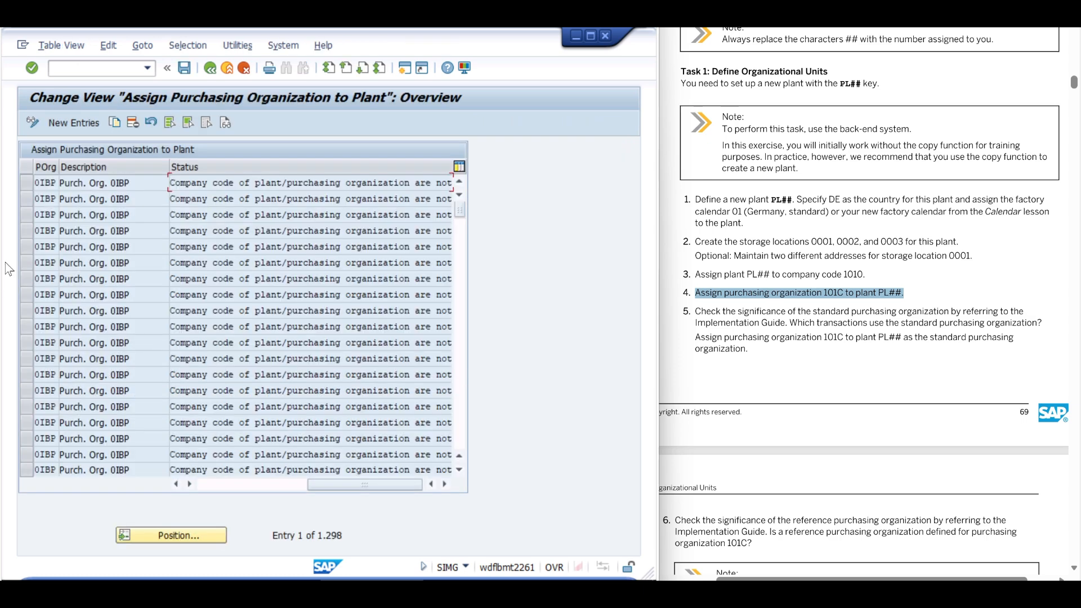
Create a new entry assigning purchasing organization 1010 to plant PL08, save it, and return to the implementation guide
left_click(63, 121)
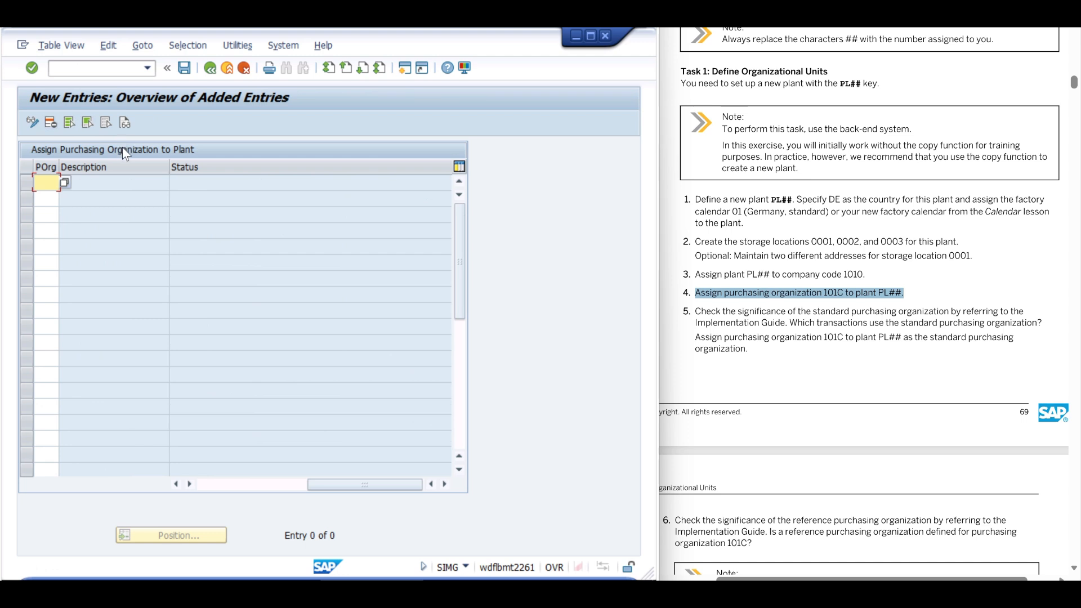
type("1010")
key("Tab")
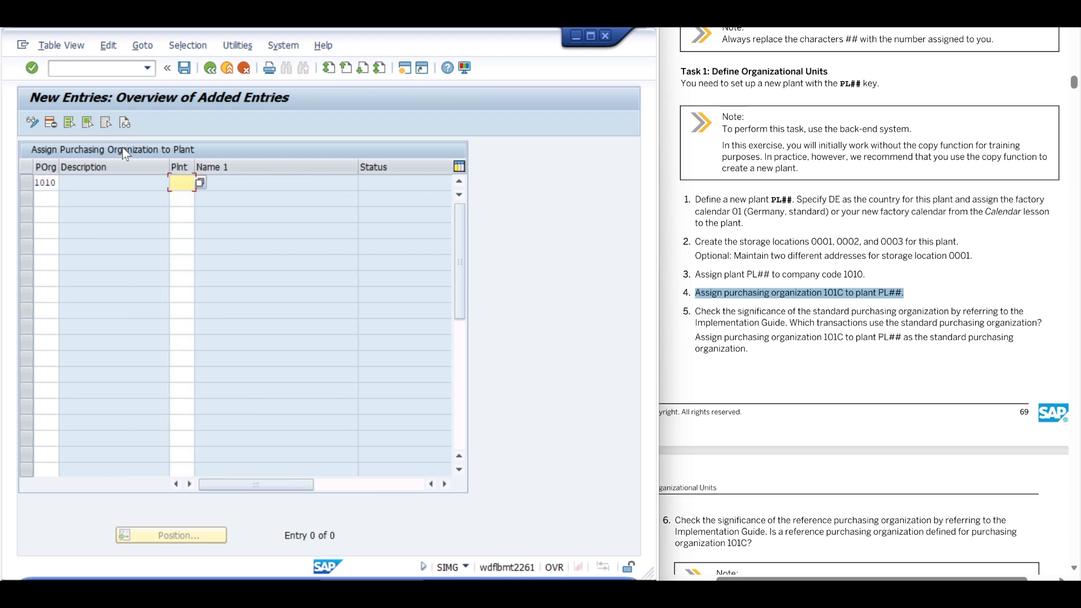
type("PL08")
key("Tab")
key("Return")
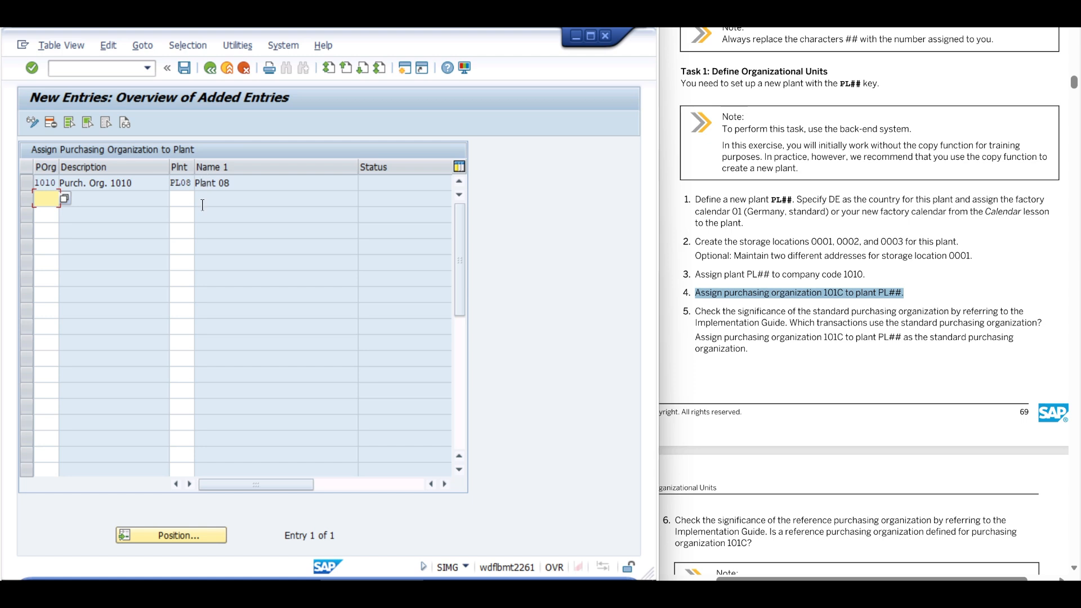
left_click(184, 68)
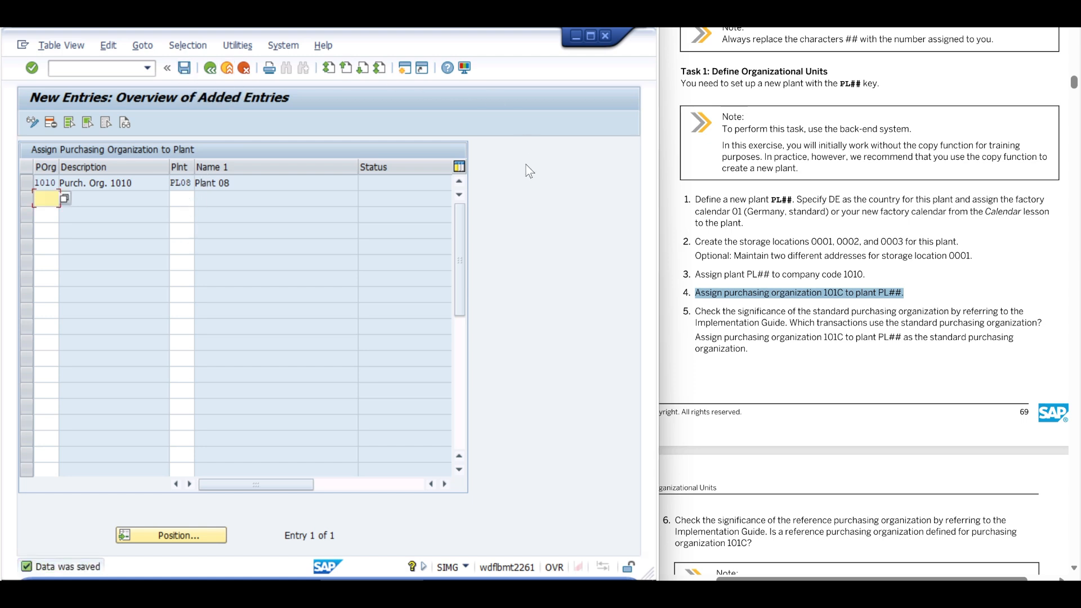
left_click(209, 68)
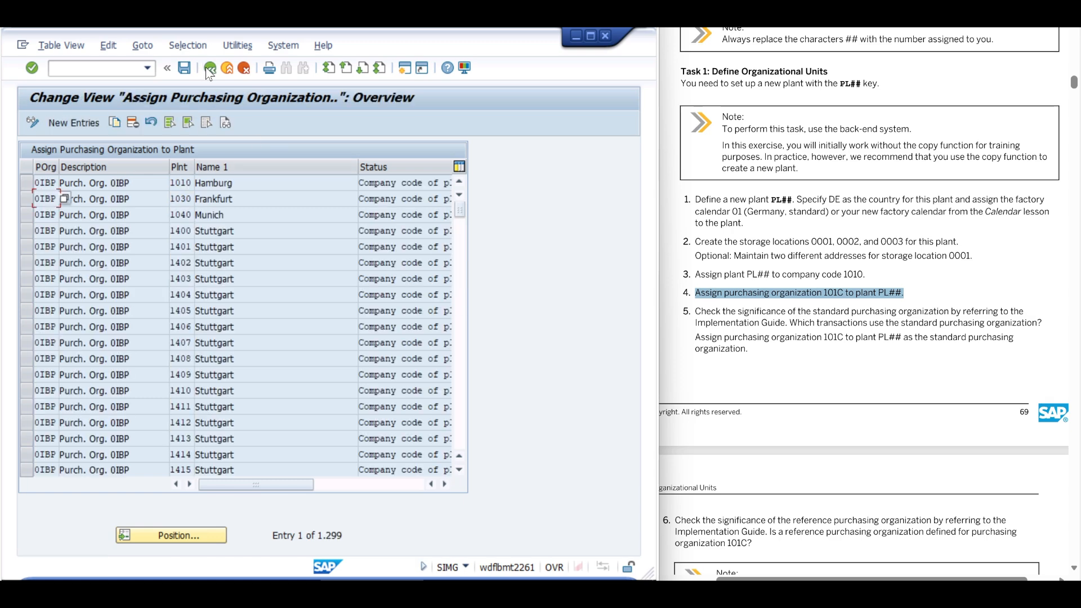
left_click(209, 68)
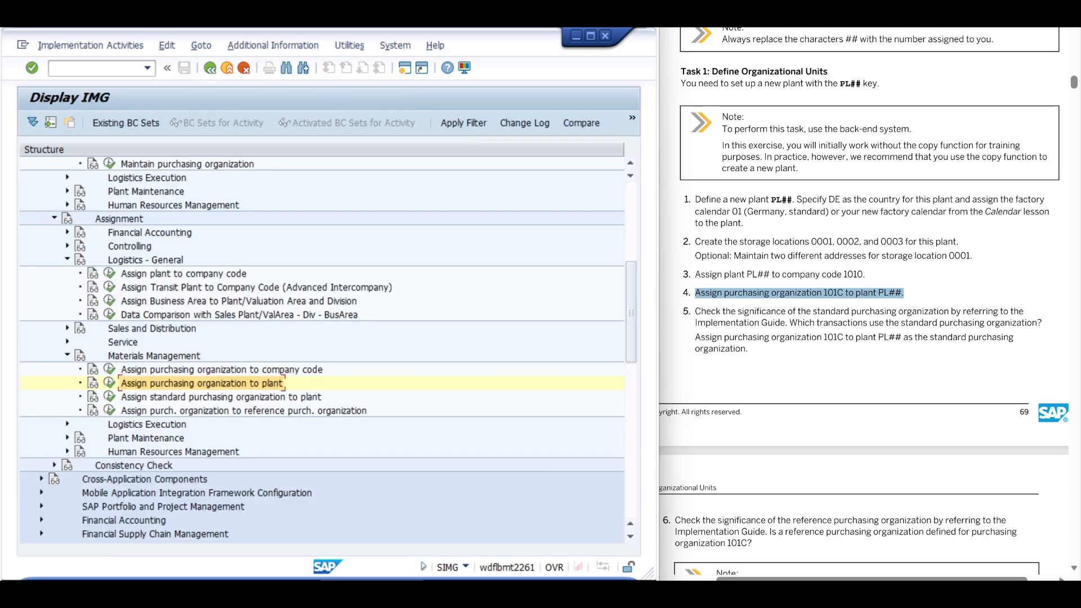
Highlight the standard purchasing organization assignment in exercise task 5 and open the "Assign standard purchasing organization to plant" activity
left_click_drag(694, 338, 744, 349)
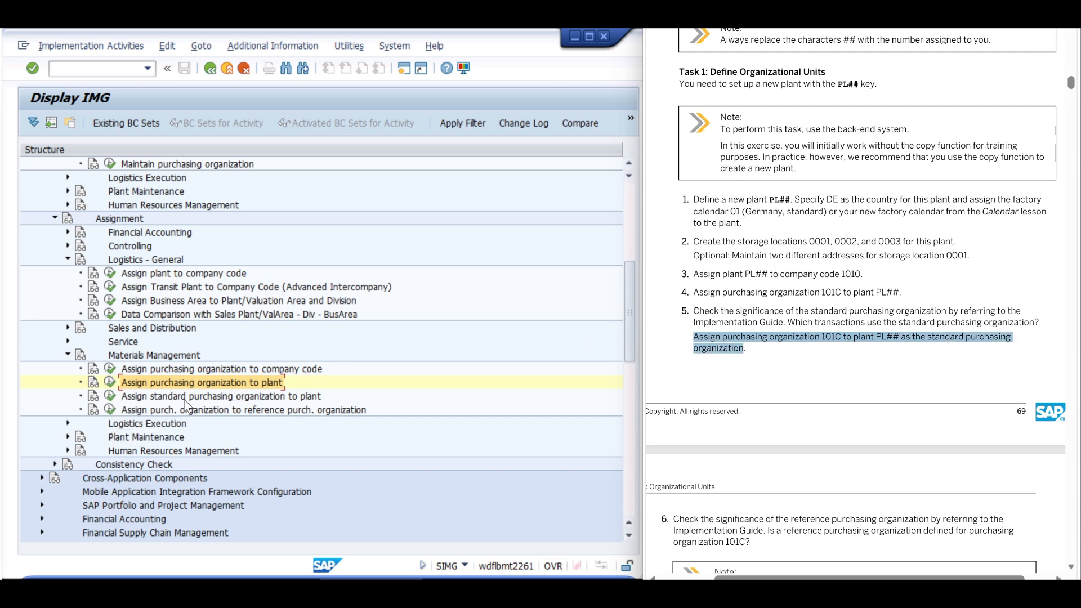
left_click(169, 397)
left_click(109, 395)
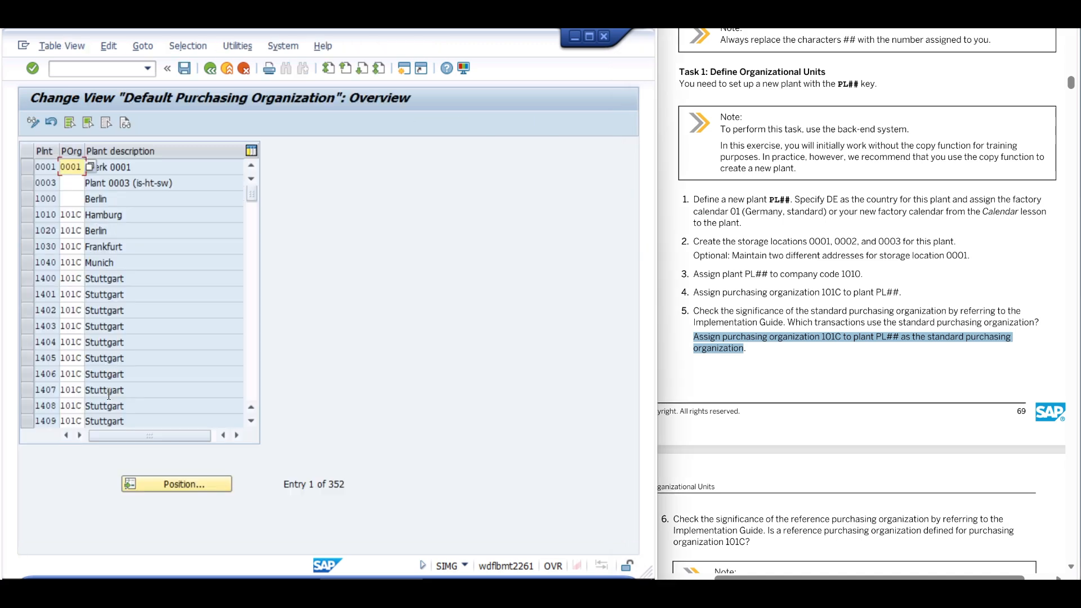
Locate plant PL08, set its default purchasing organization to 101C, save, and exit to the implementation guide
left_click(175, 486)
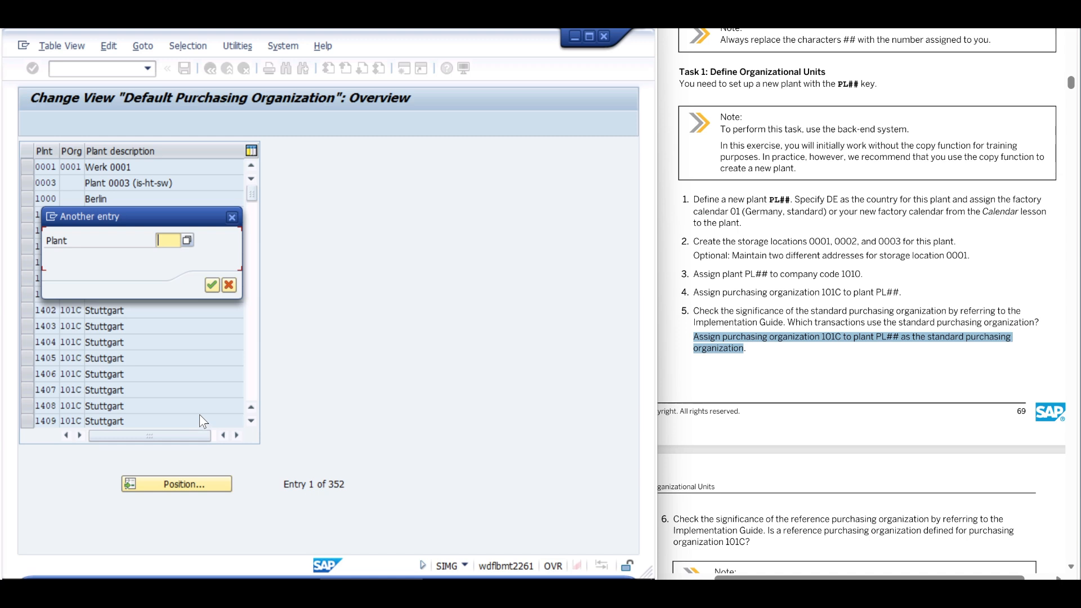
type("PL08")
key("Return")
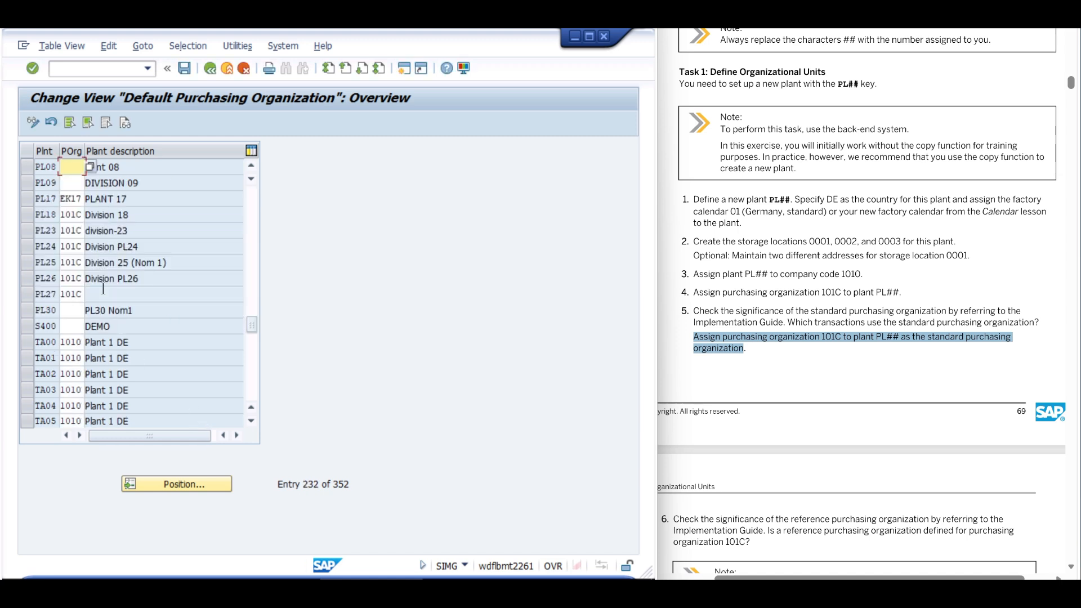
type("101C")
key("Down")
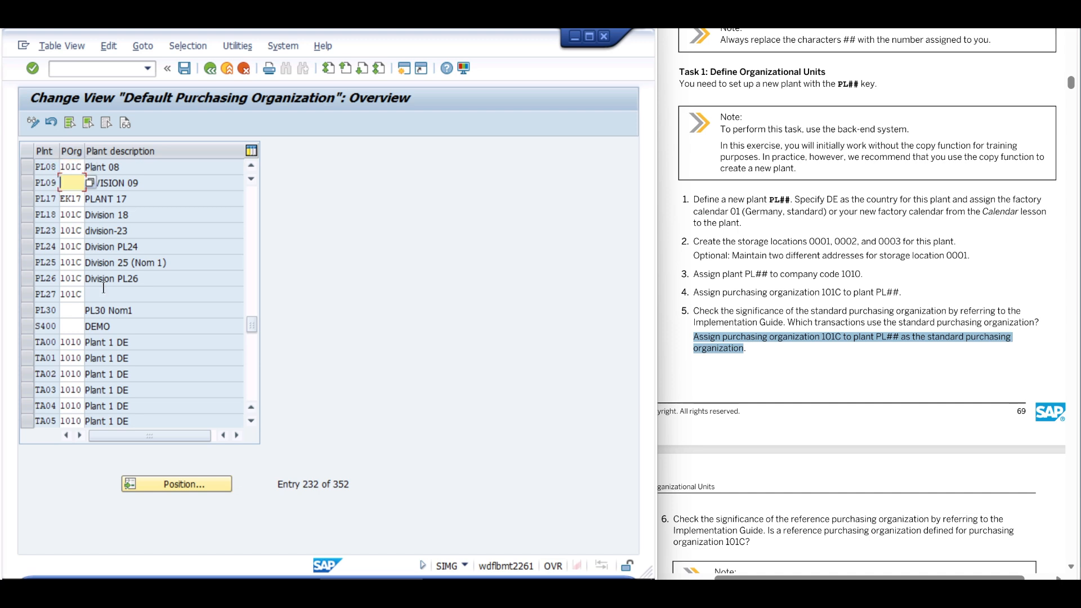
left_click(185, 69)
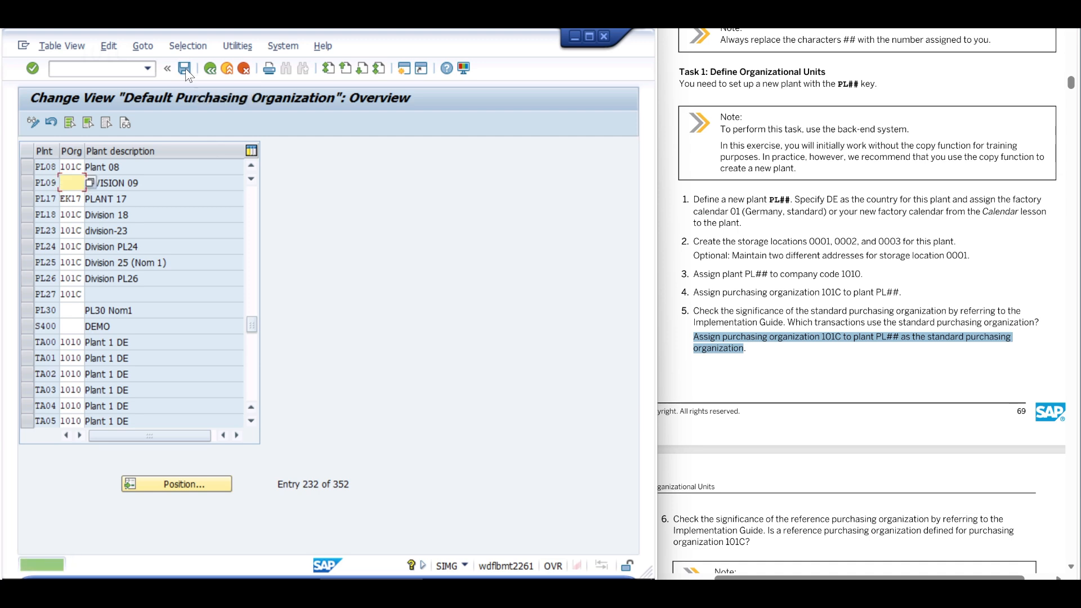
left_click(228, 68)
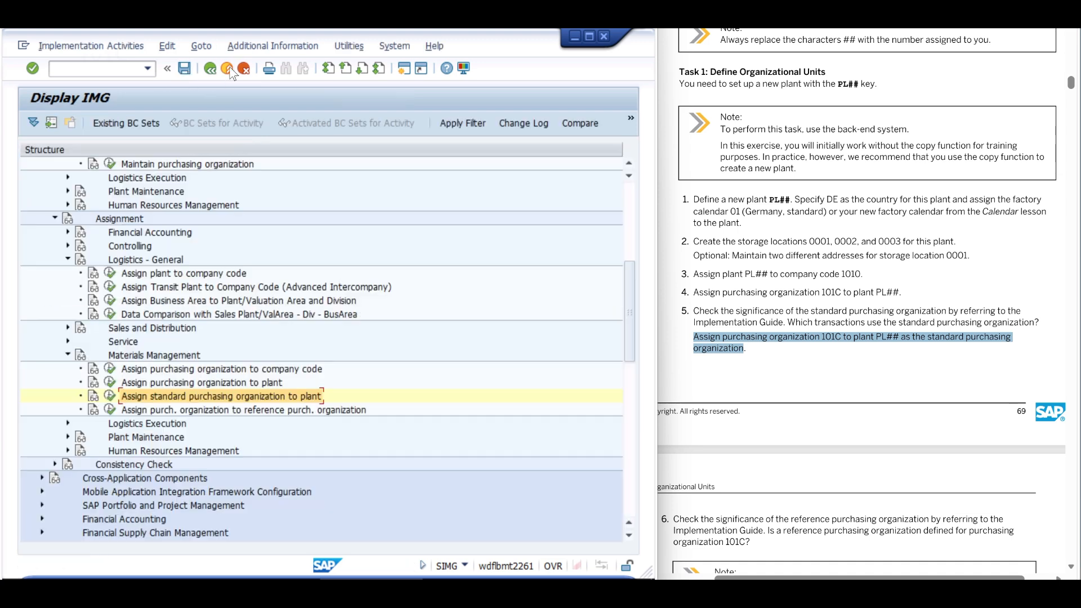
Reopen the SAP Reference IMG and highlight the exercise task 6 question about a reference purchasing organization for 101C
left_click(228, 66)
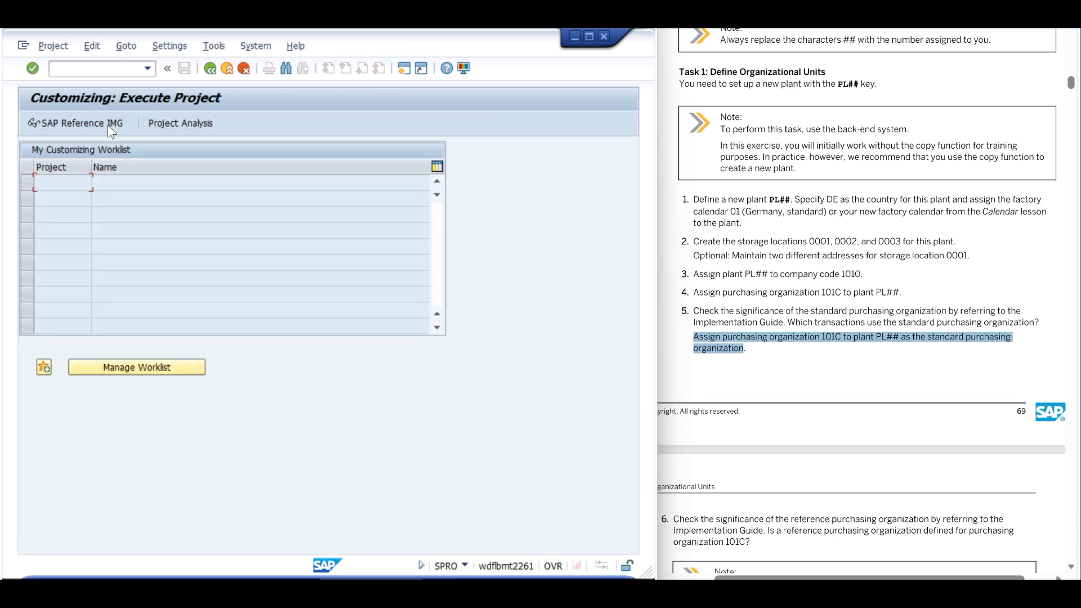
left_click(86, 123)
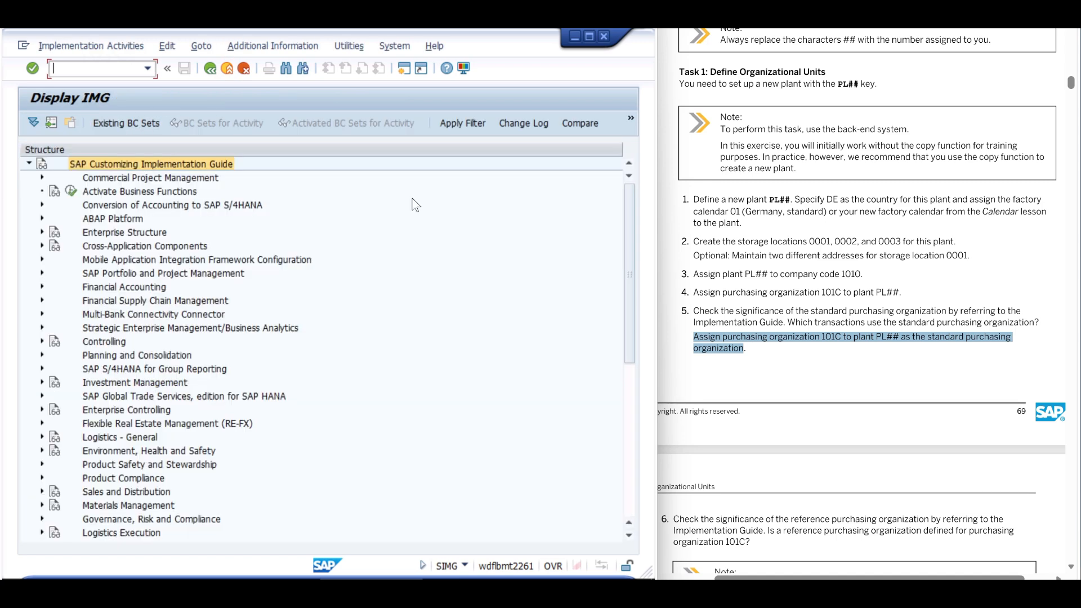
left_click(886, 302)
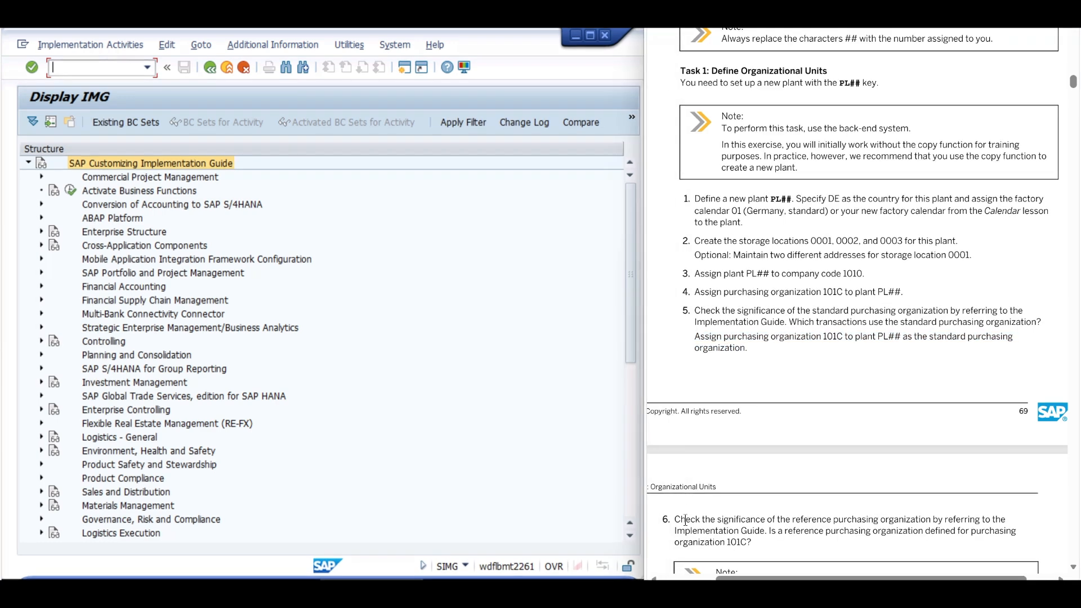
left_click_drag(675, 520, 753, 546)
left_click(776, 522)
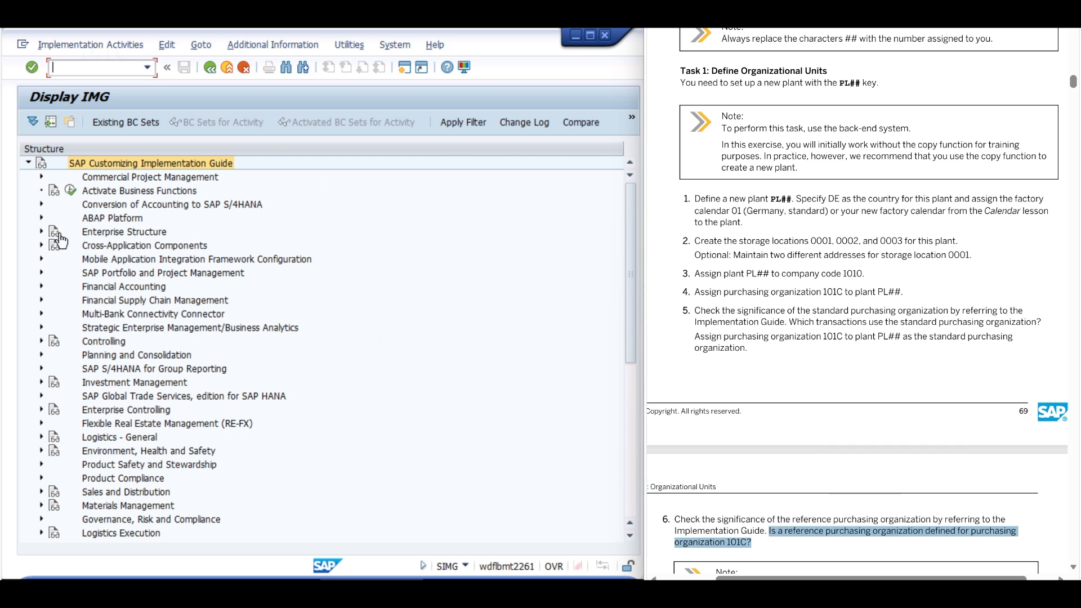
Open the "Assign purch. organization to reference purch. organization" activity under Enterprise Structure, Assignment, Materials Management
left_click(42, 232)
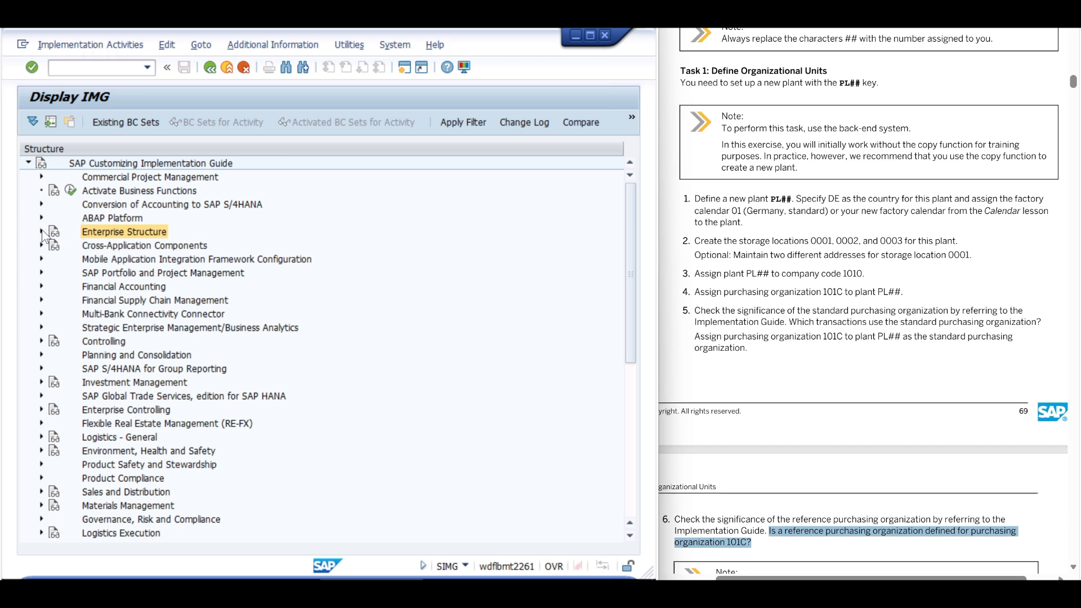
double_click(96, 262)
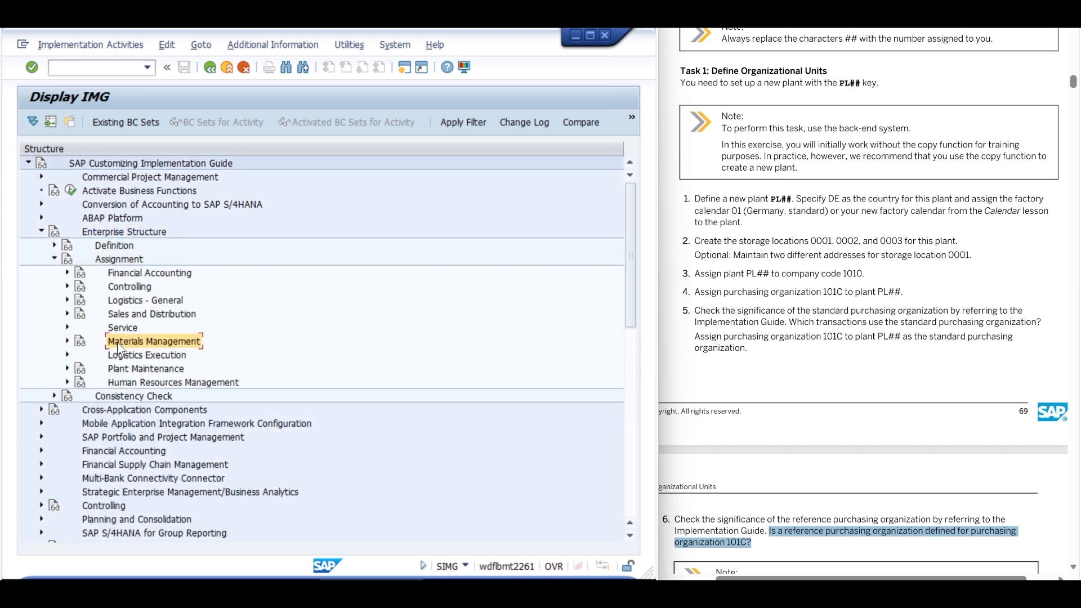
double_click(136, 341)
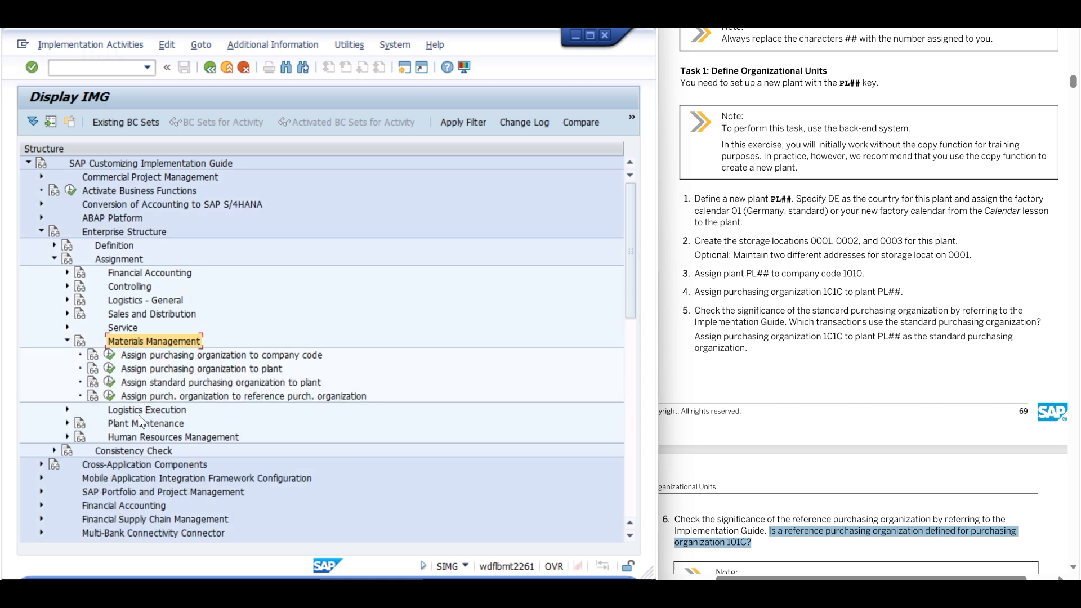
left_click(163, 396)
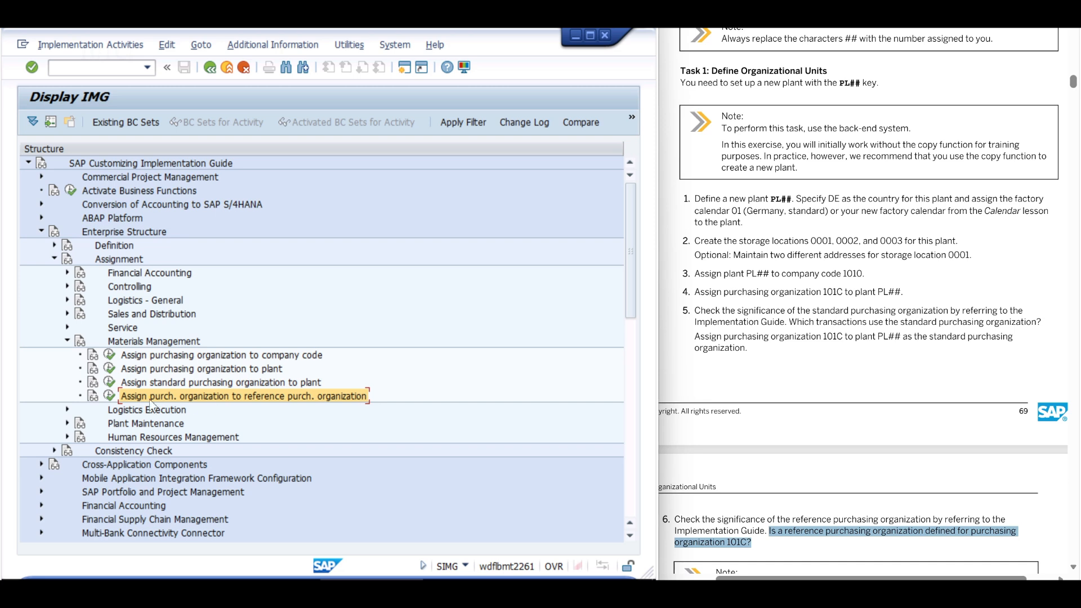
left_click(108, 396)
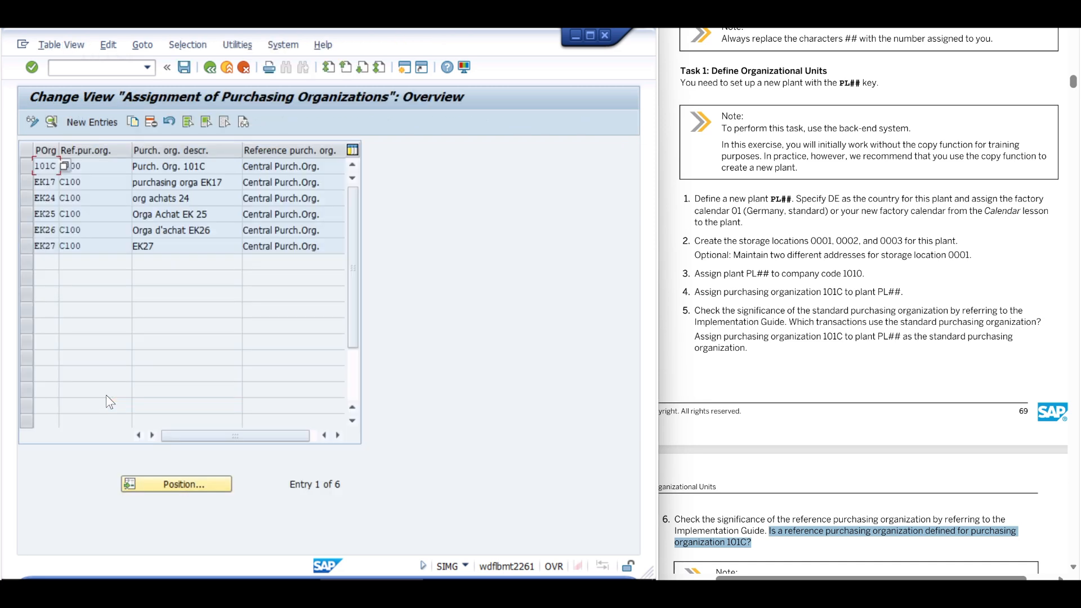
Check which reference purchasing organization is assigned to 101C, then leave the table and reopen the SAP Reference IMG
left_click(98, 166)
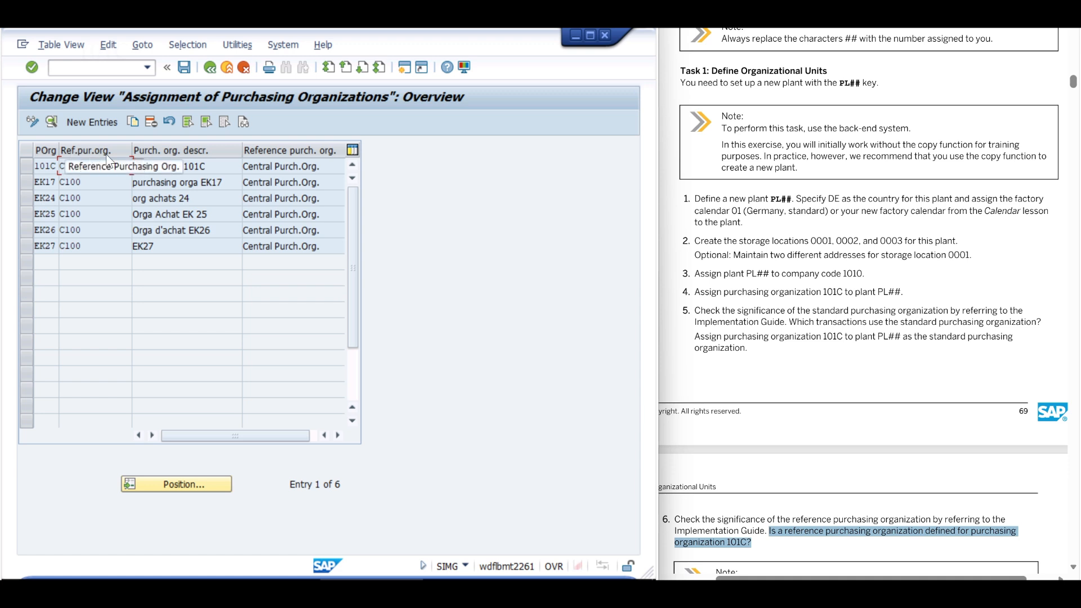
left_click_drag(90, 165, 38, 166)
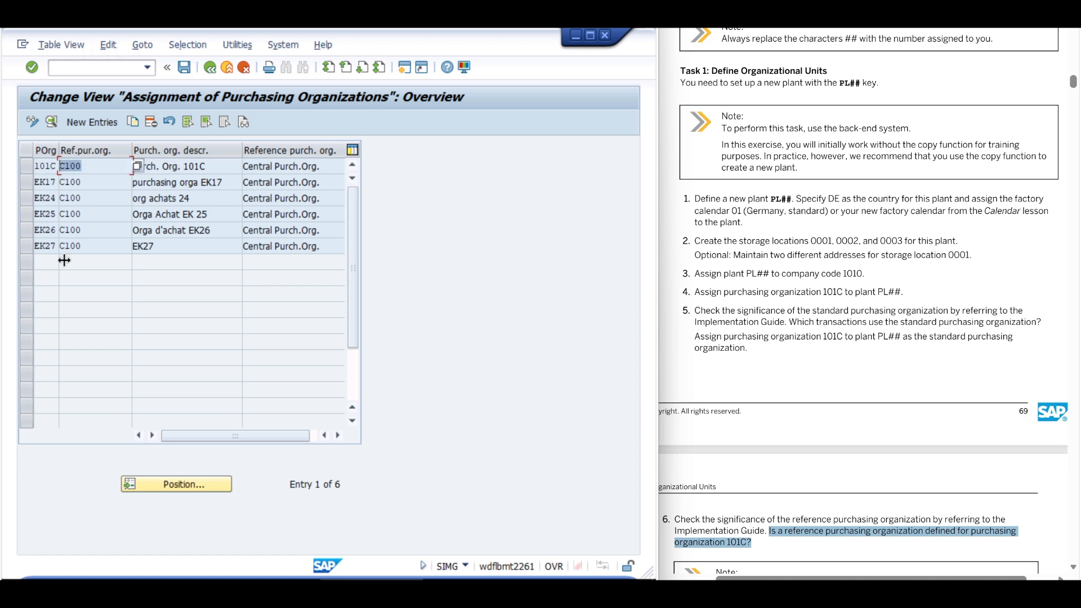
left_click(44, 167)
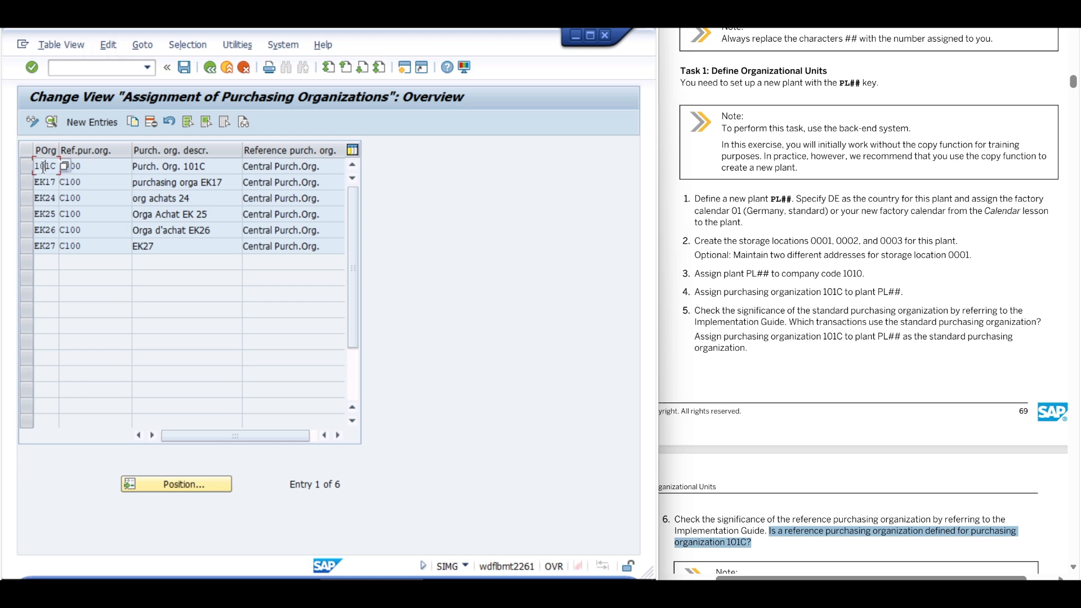
left_click(97, 231)
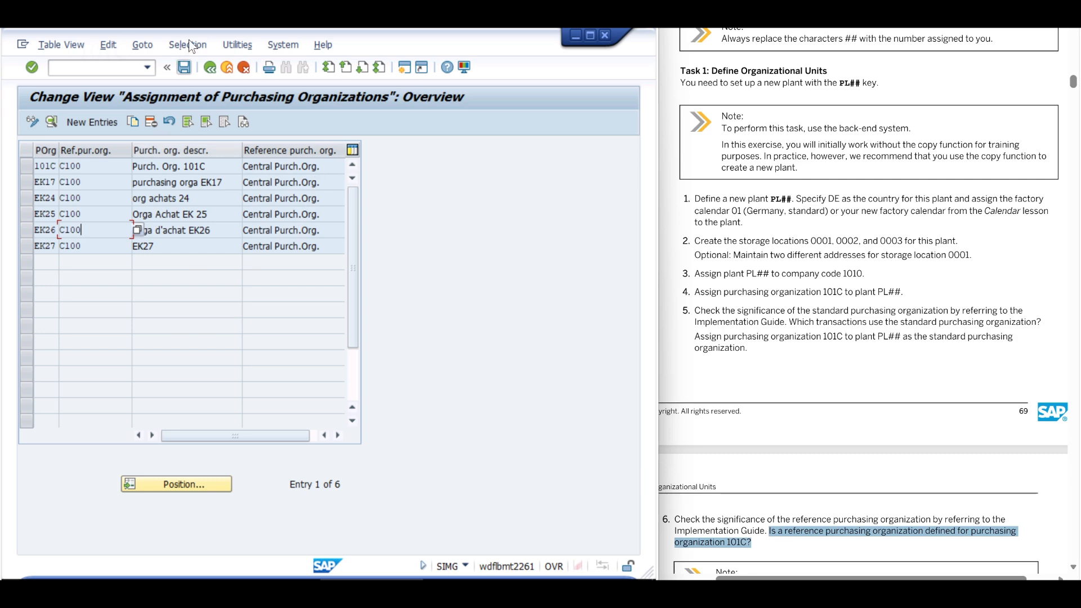
left_click(210, 68)
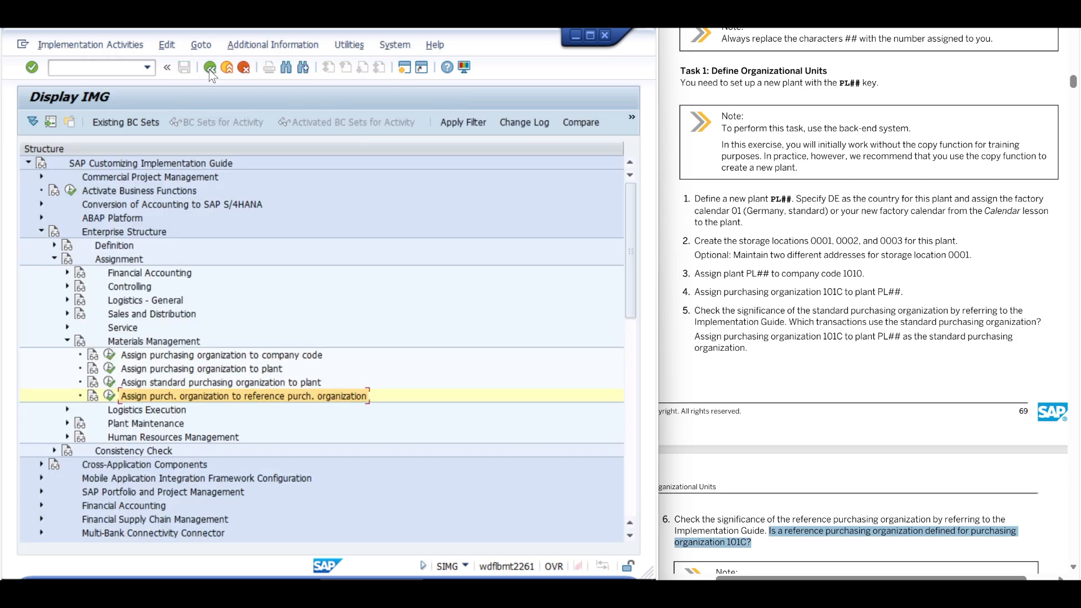
left_click(210, 68)
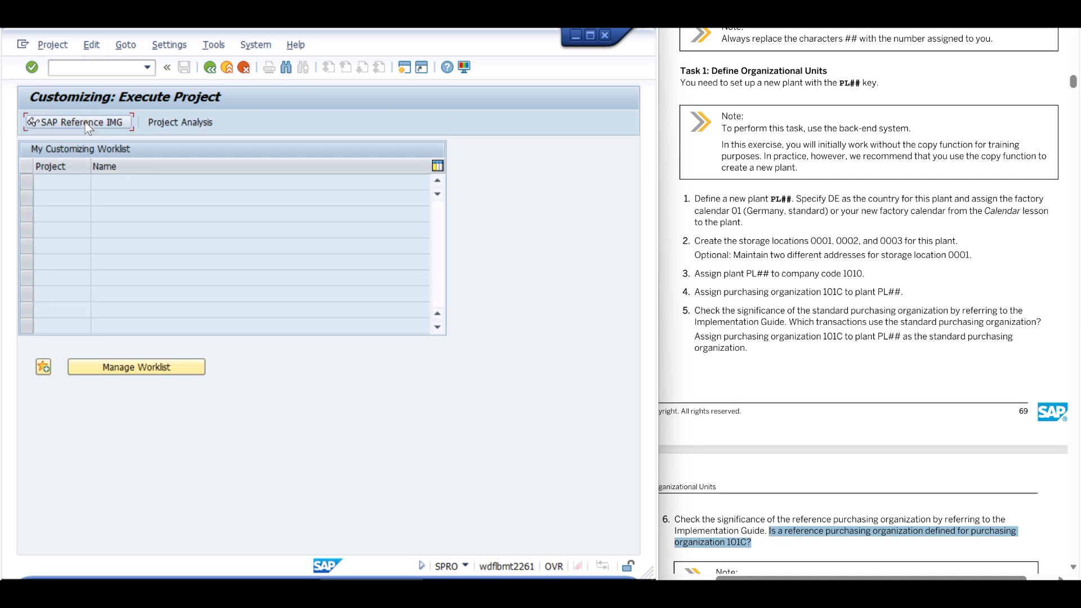
left_click(84, 121)
Highlight the exercise task 7 question on how purchasing groups and purchasing organizations relate in Customizing, and go to its solution
left_click(741, 442)
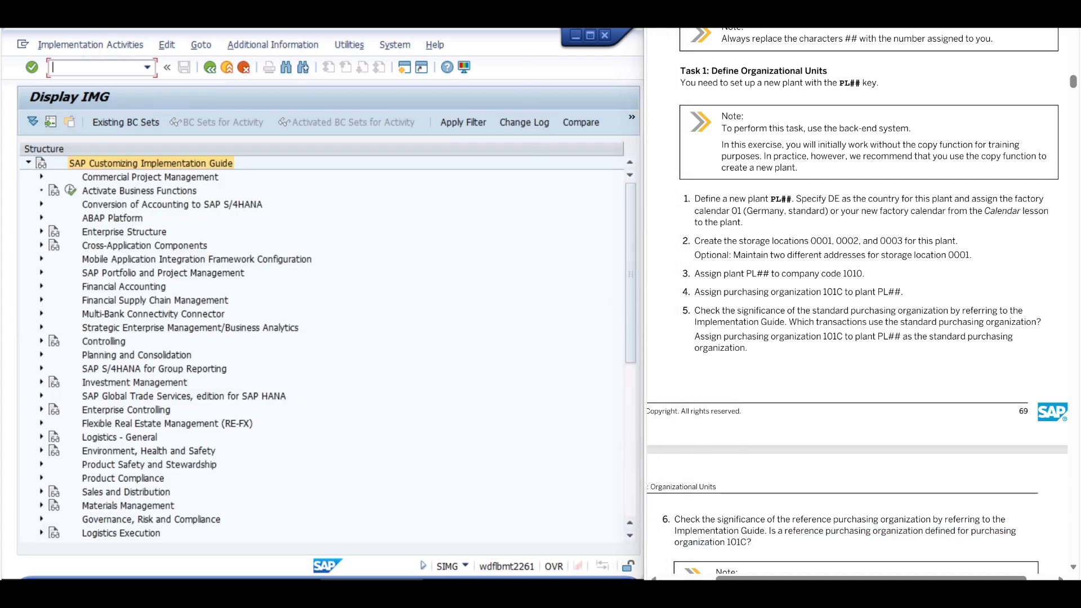
scroll(672, 231, "down", 7)
left_click_drag(676, 233, 732, 249)
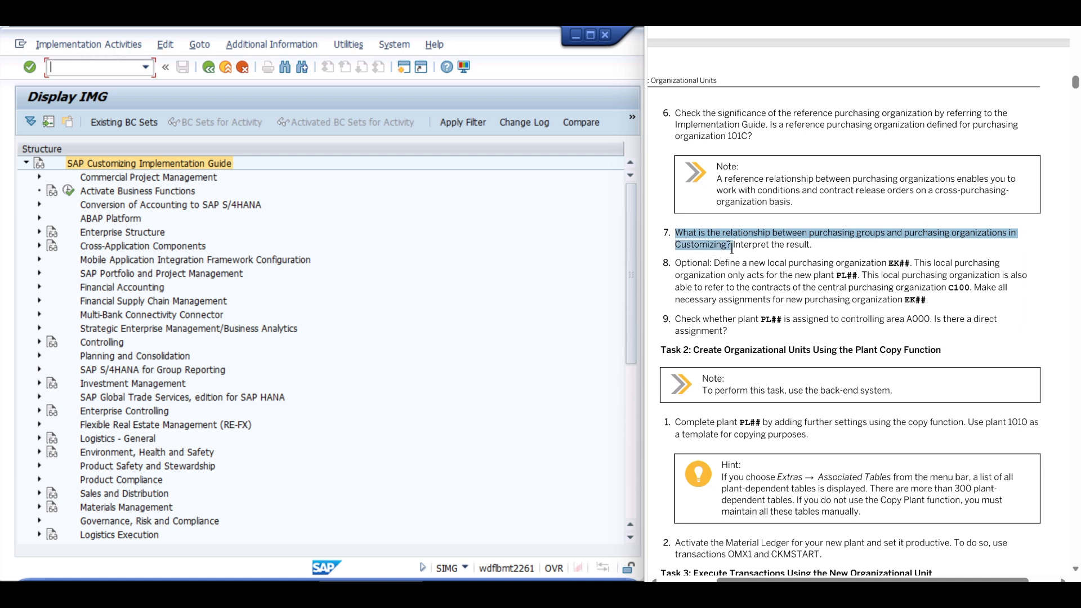
left_click(749, 250)
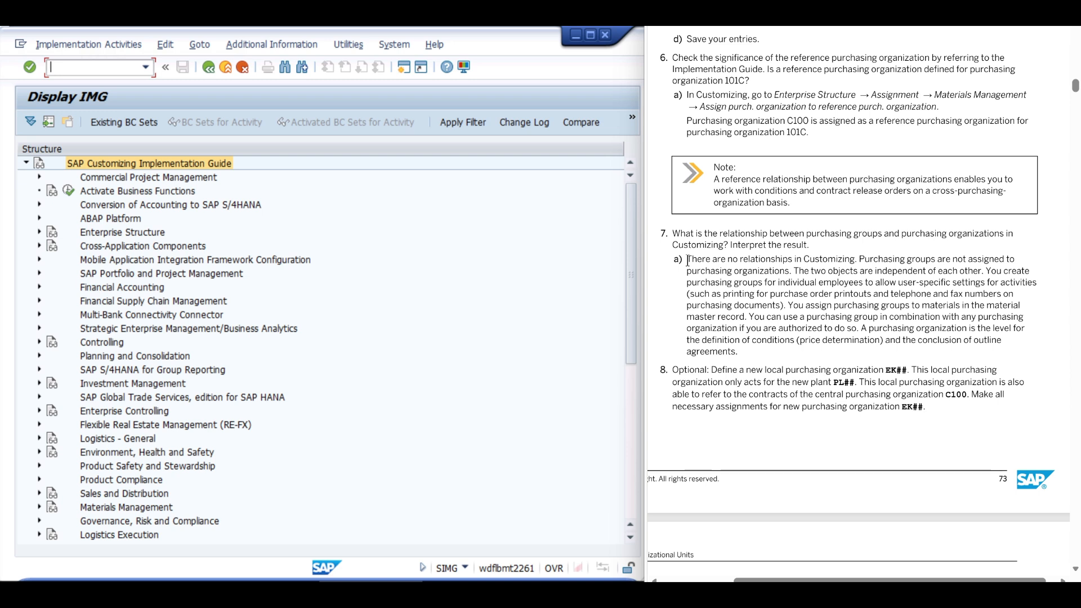
Read through the task 7 solution on purchasing groups and purchasing organizations, highlighting its sentences passage by passage
left_click_drag(688, 260, 792, 270)
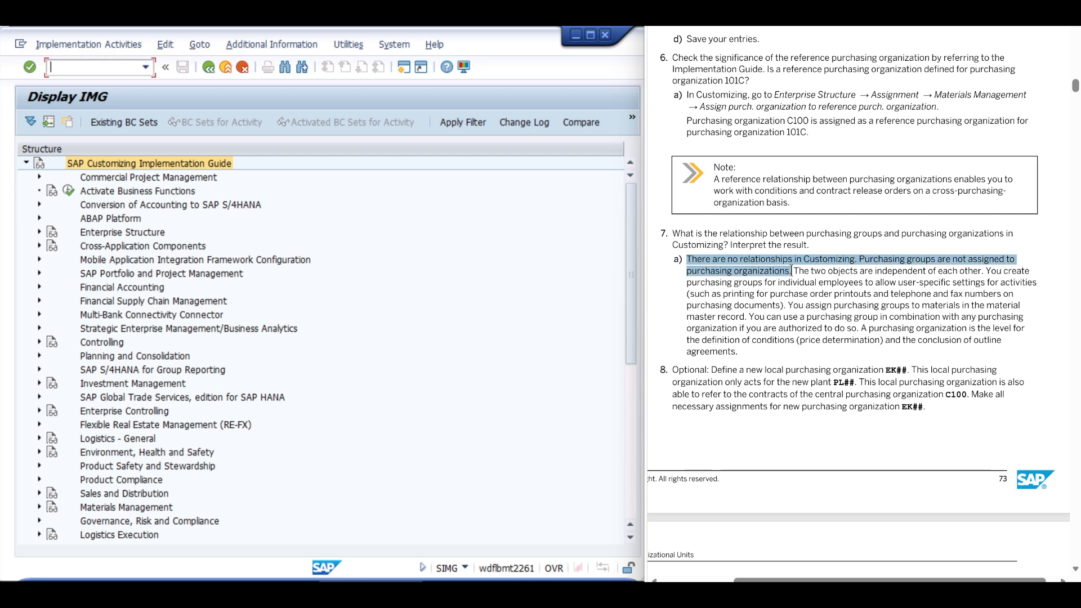
left_click_drag(792, 271, 981, 272)
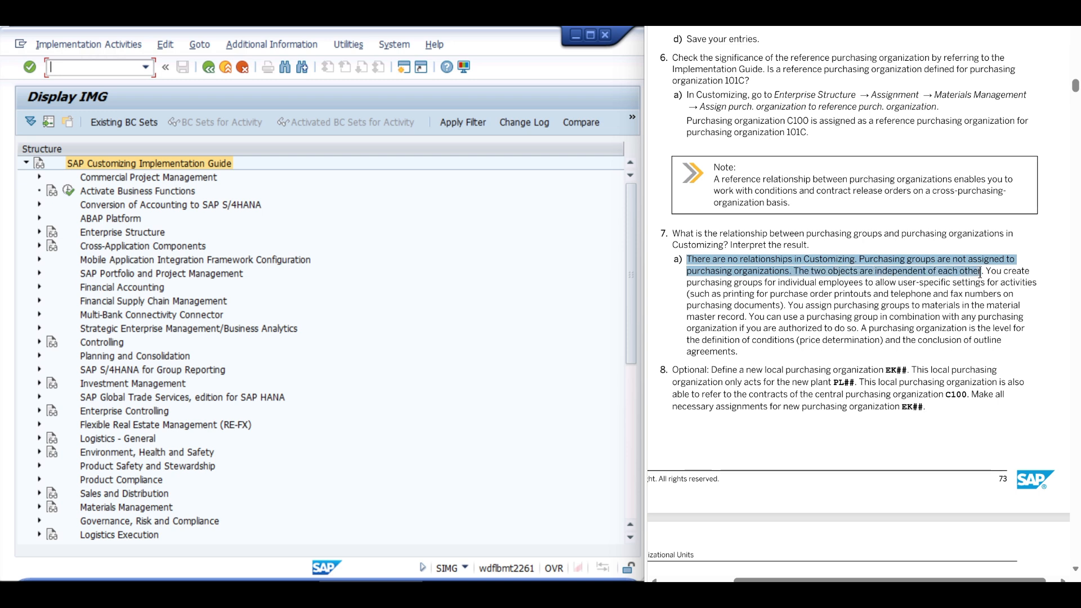
left_click_drag(981, 272, 783, 307)
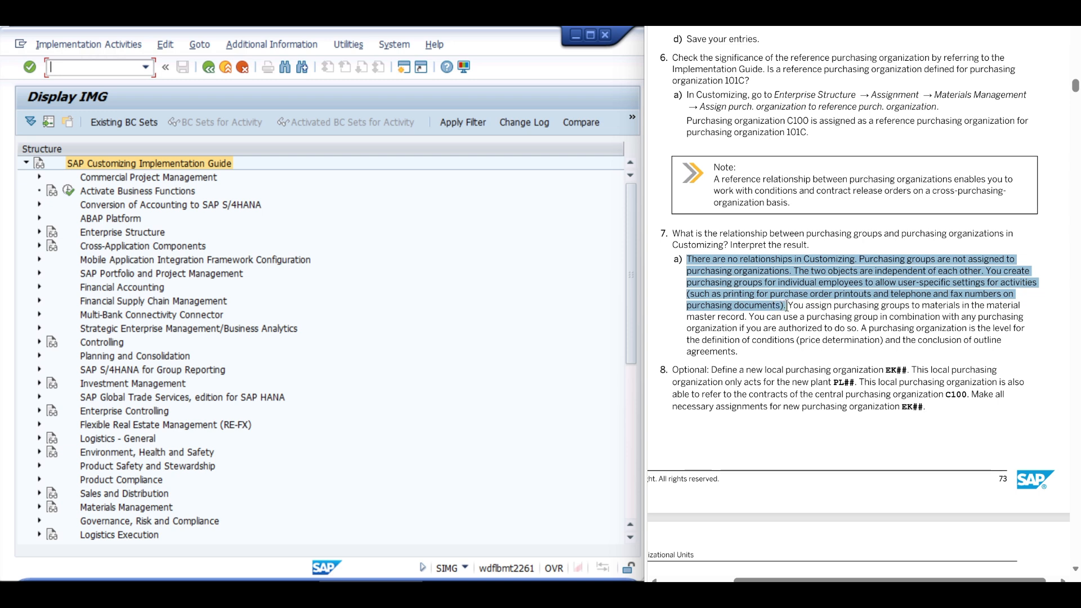
left_click(793, 308)
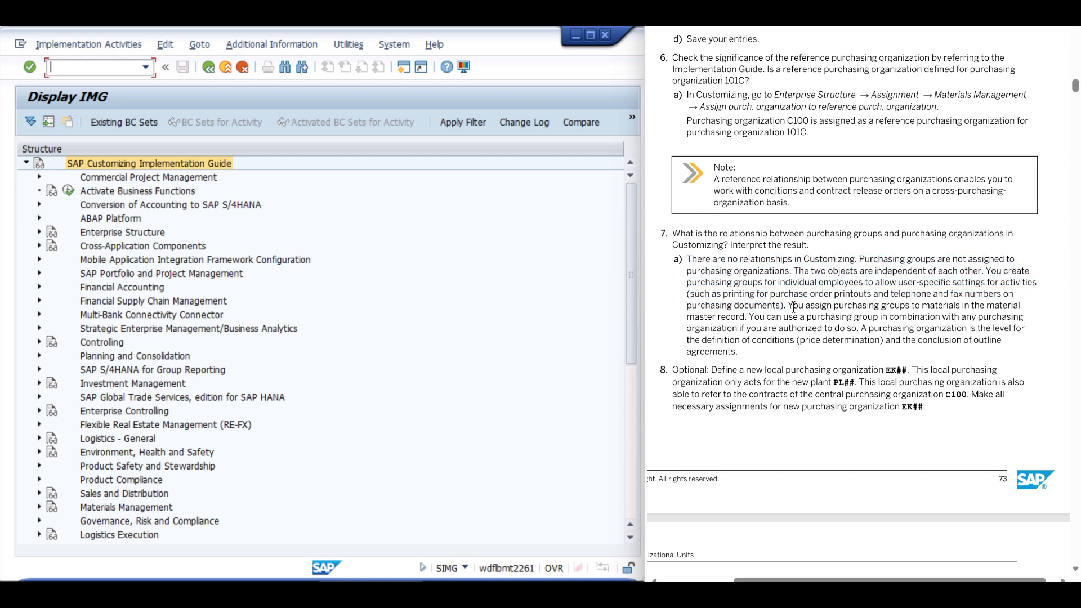
left_click_drag(788, 308, 863, 328)
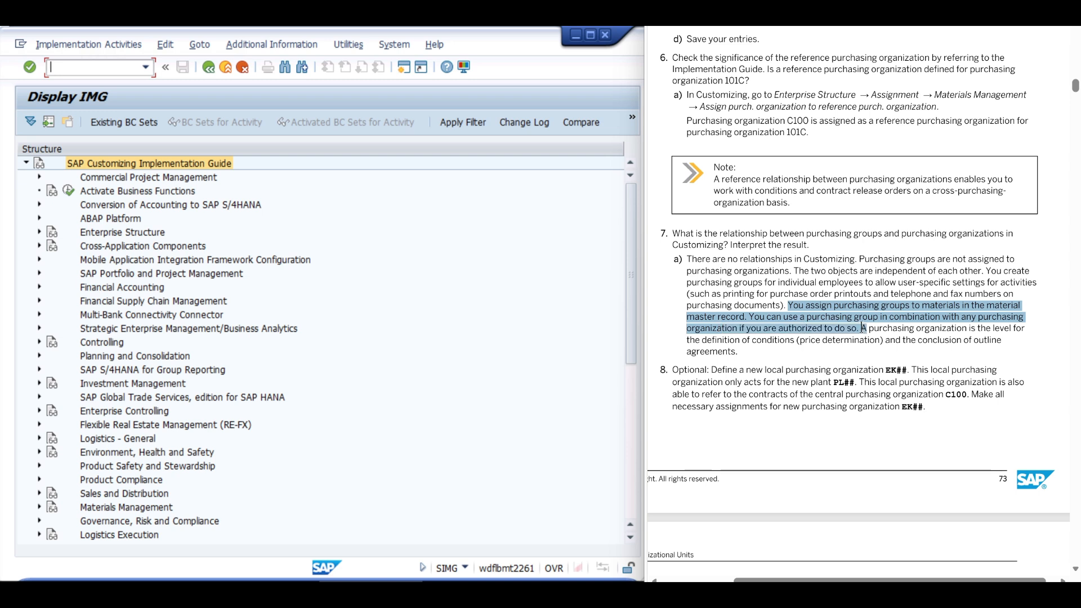
left_click(863, 327)
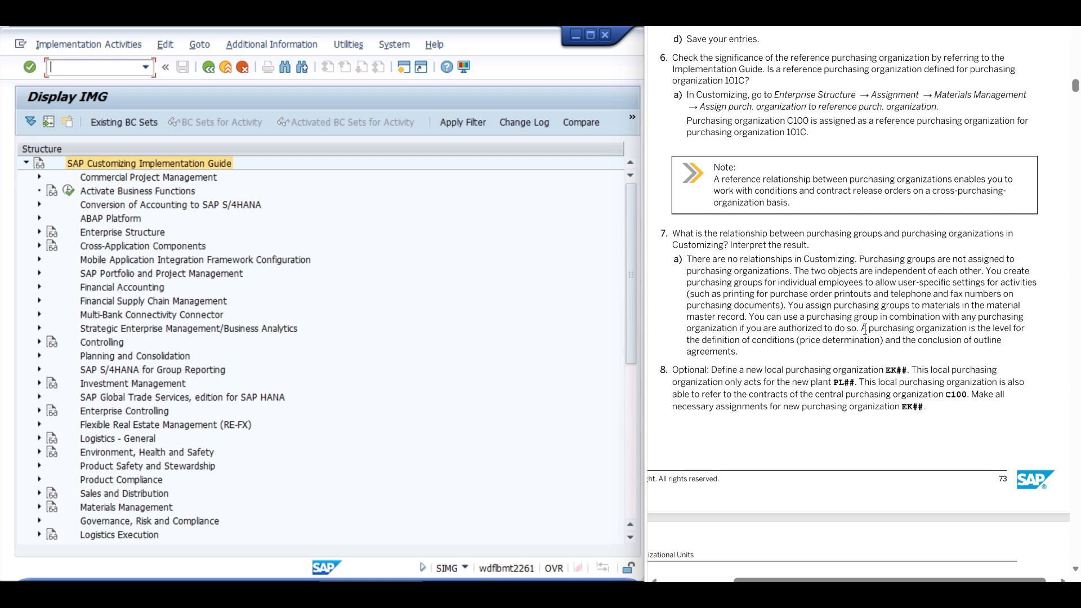
left_click_drag(863, 329, 757, 355)
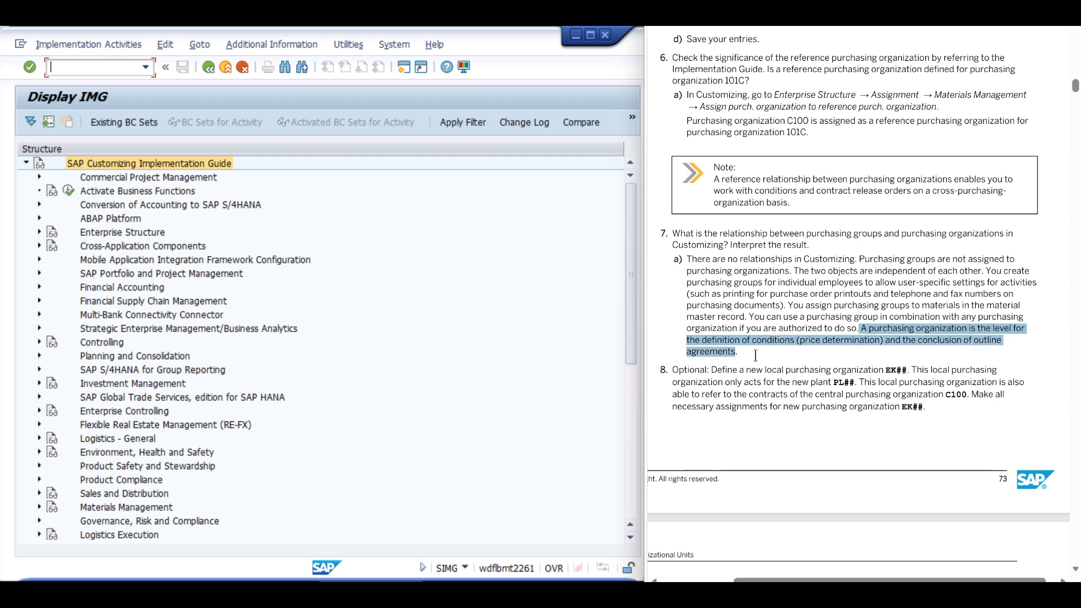
left_click(703, 354)
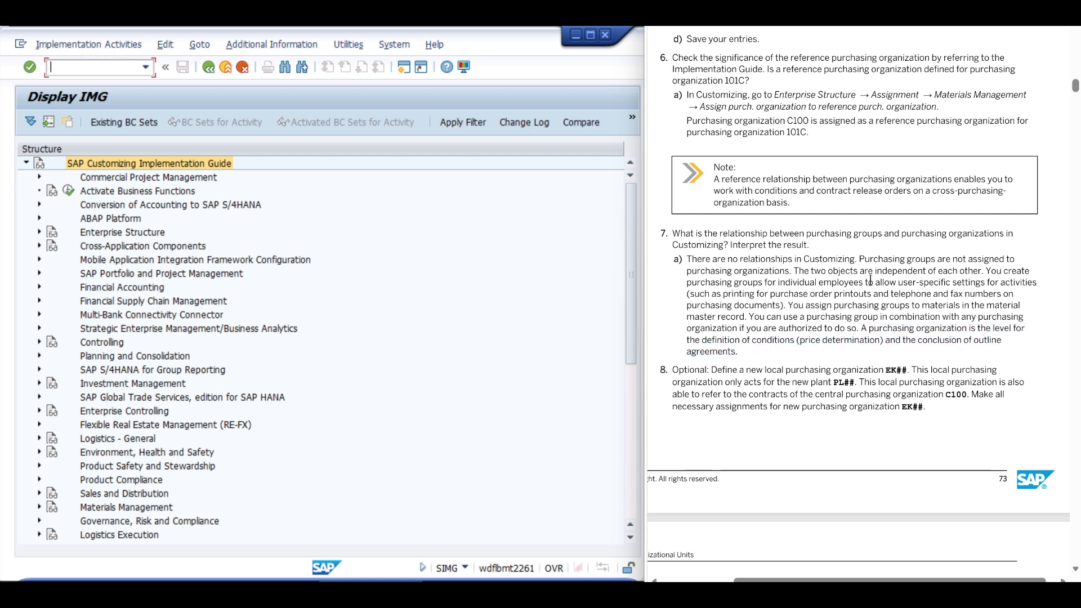
left_click_drag(792, 271, 983, 275)
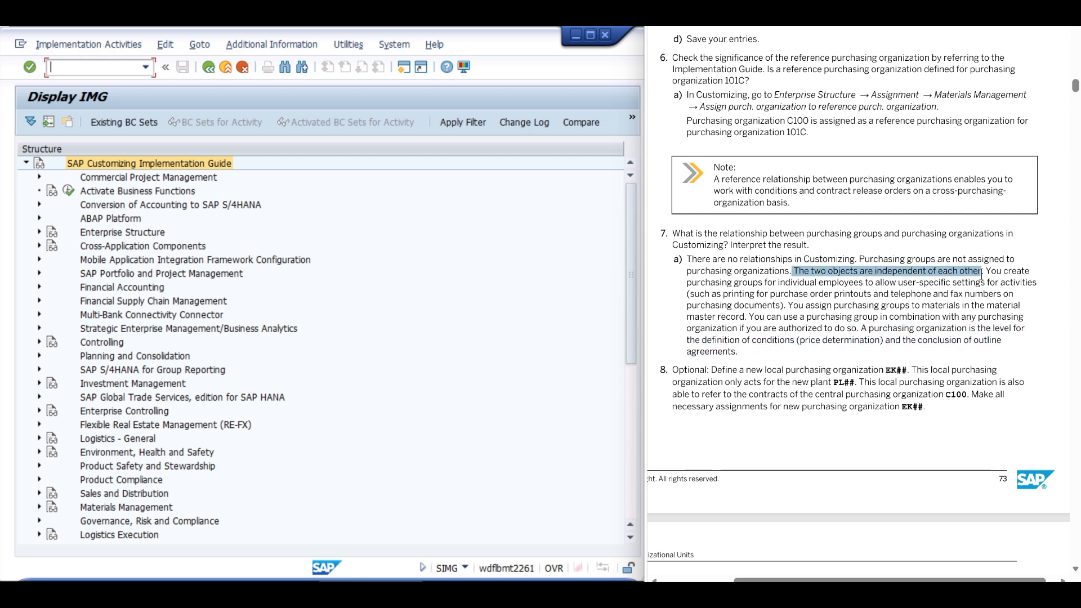
left_click(790, 338)
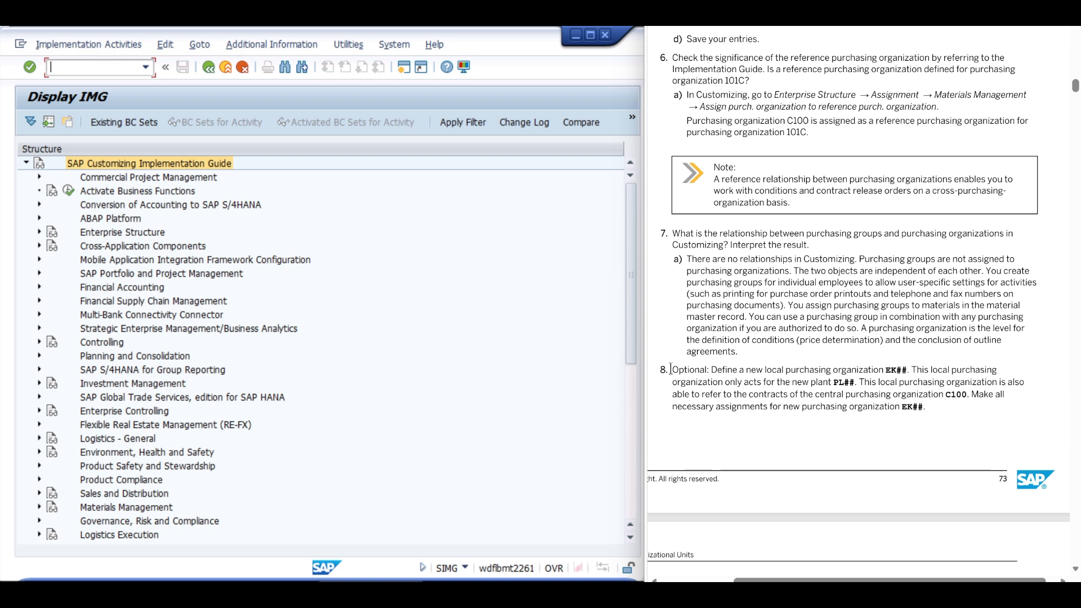
Highlight optional exercise task 8 on defining and assigning a new local purchasing organization EK##
left_click_drag(670, 370, 684, 400)
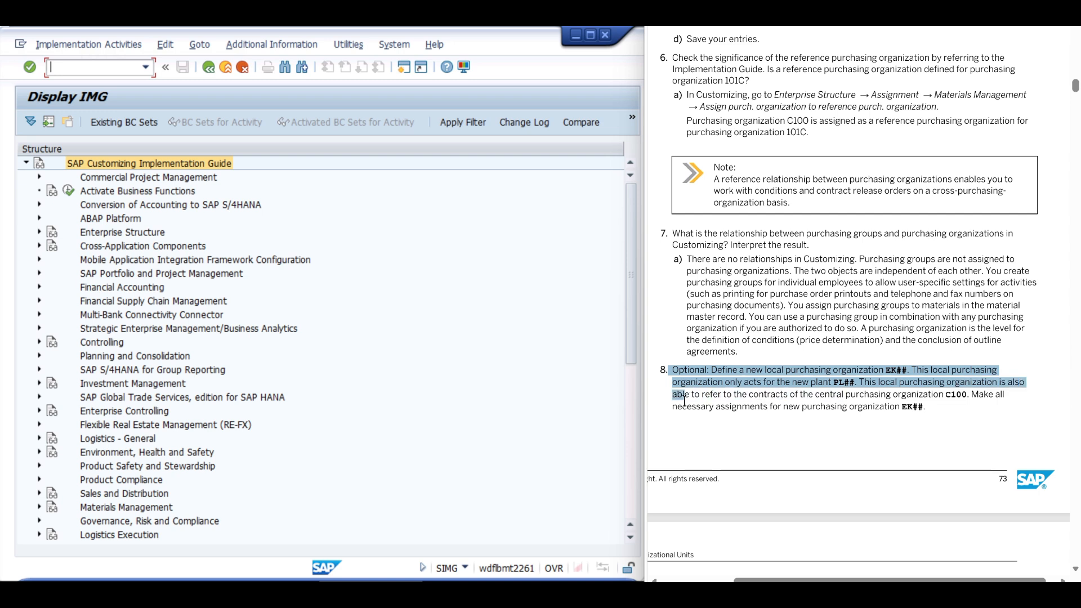
left_click_drag(684, 399, 936, 412)
left_click(700, 444)
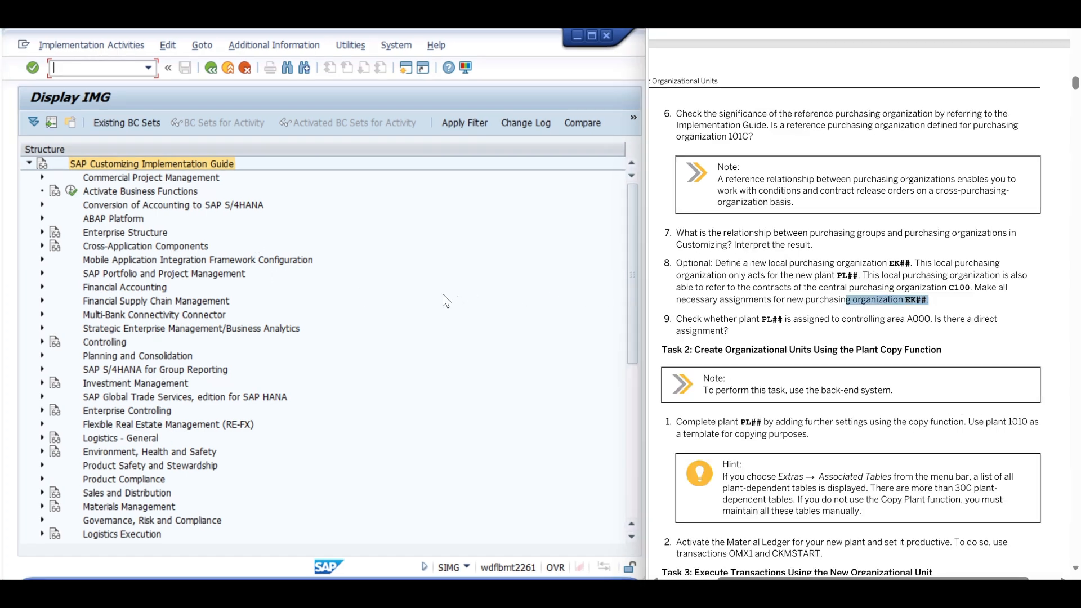
Open the Maintain purchasing organization activity under Enterprise Structure, Definition, Materials Management in the IMG
left_click(103, 232)
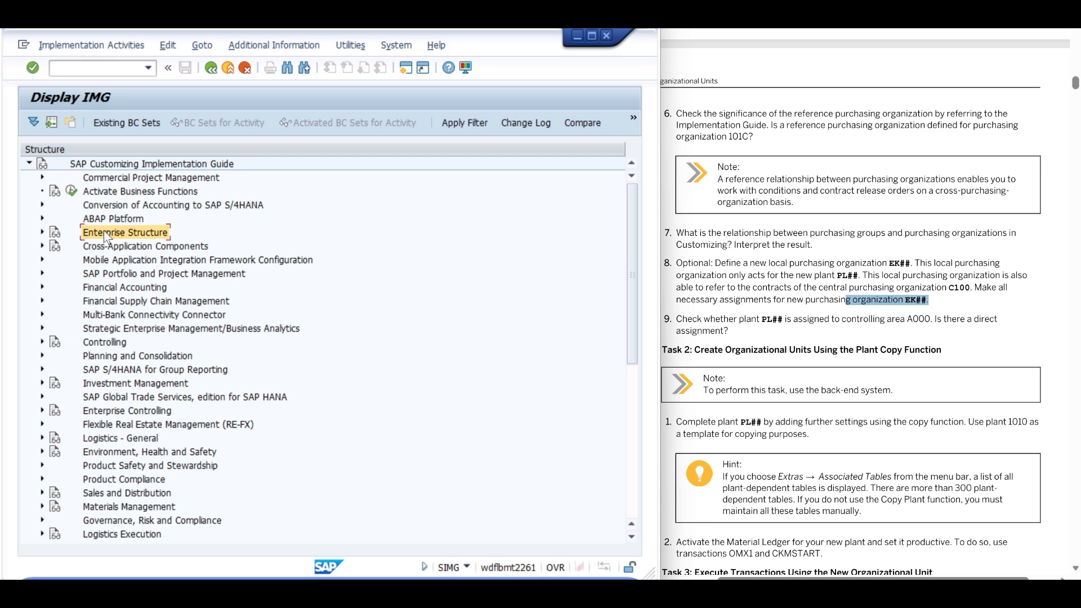
left_click(42, 232)
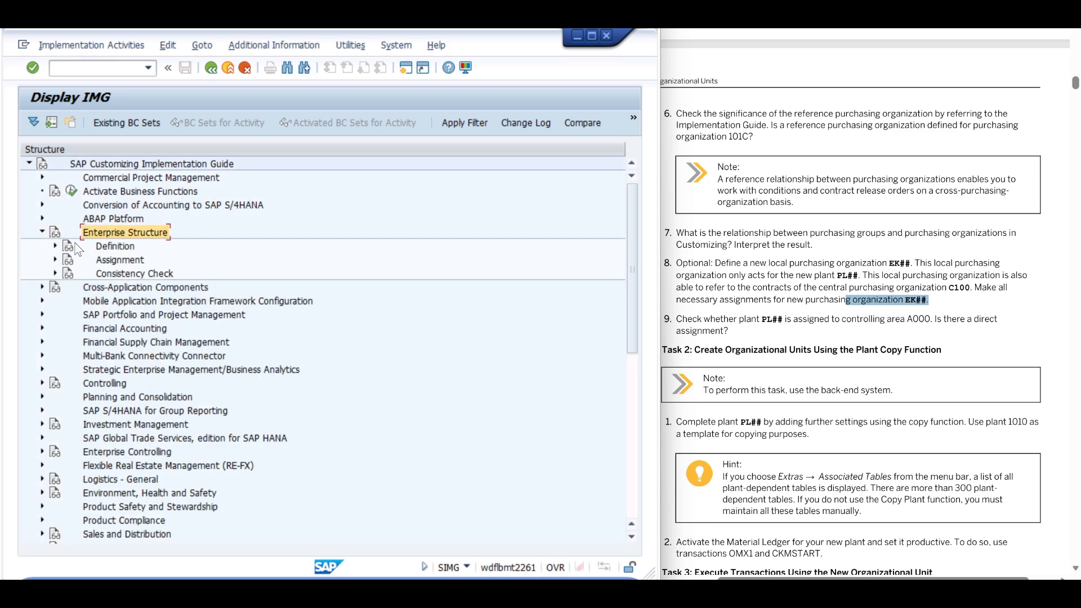
left_click(55, 246)
left_click(113, 246)
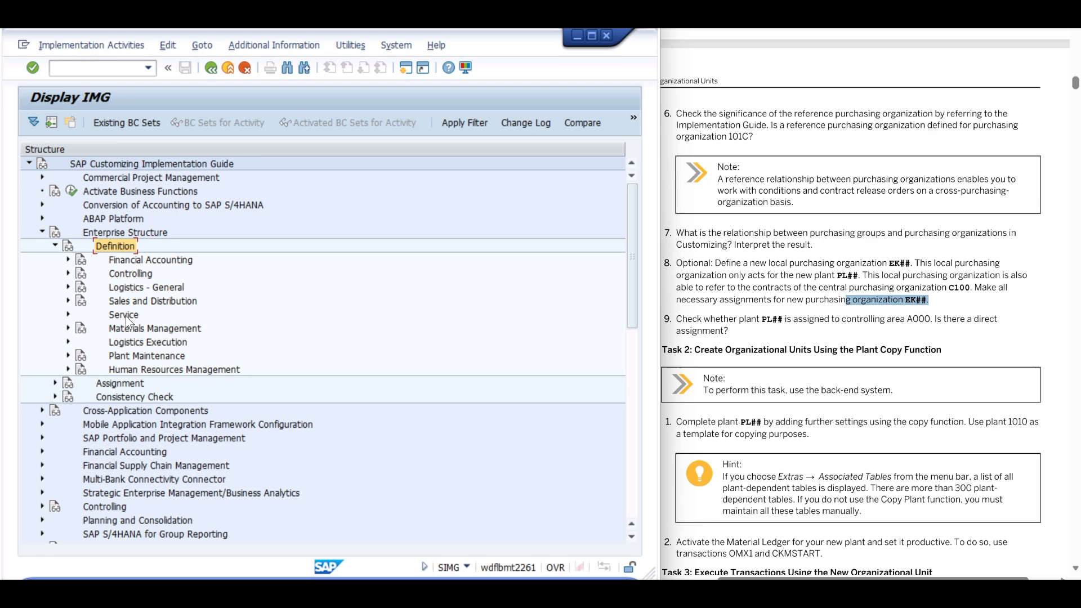
left_click(128, 328)
left_click(68, 328)
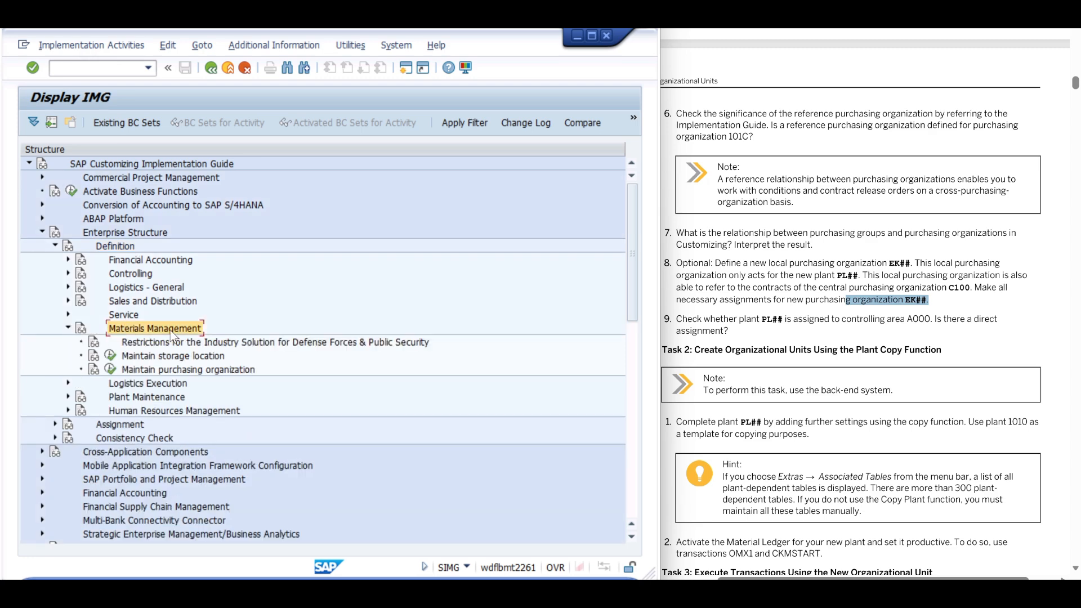
left_click(138, 369)
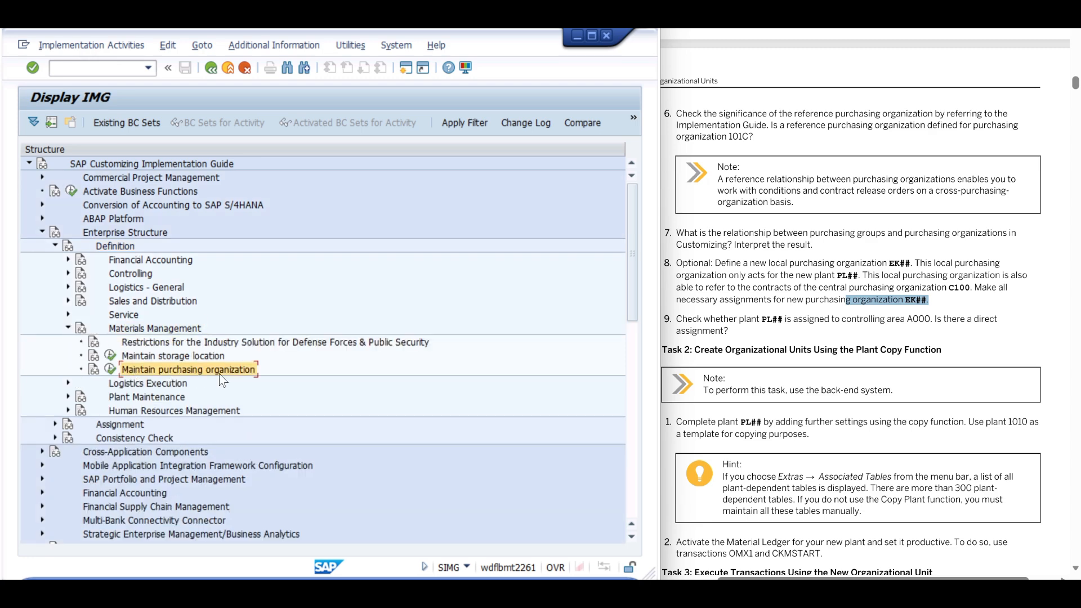
left_click(111, 370)
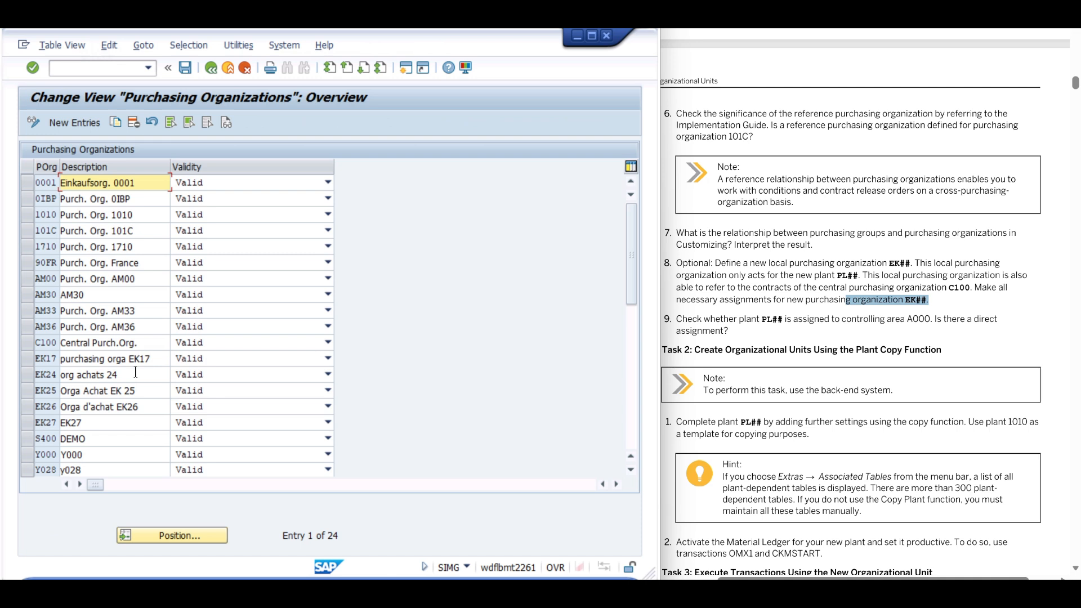
Create purchasing organization EK08 with the description Purchase 2, save it and return to the IMG structure
left_click(72, 122)
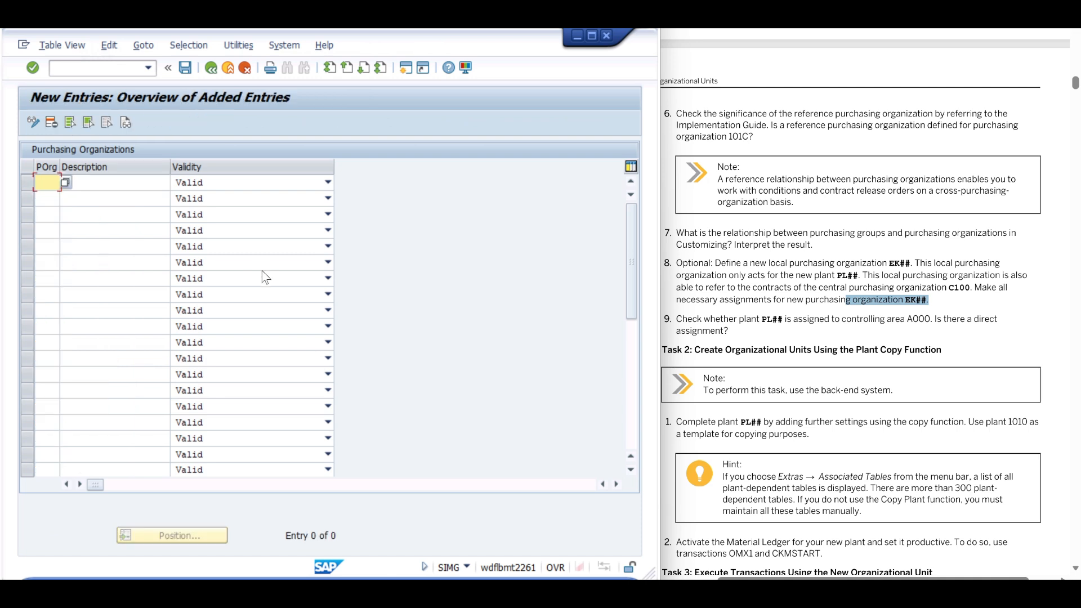
type("EK08")
key("Tab")
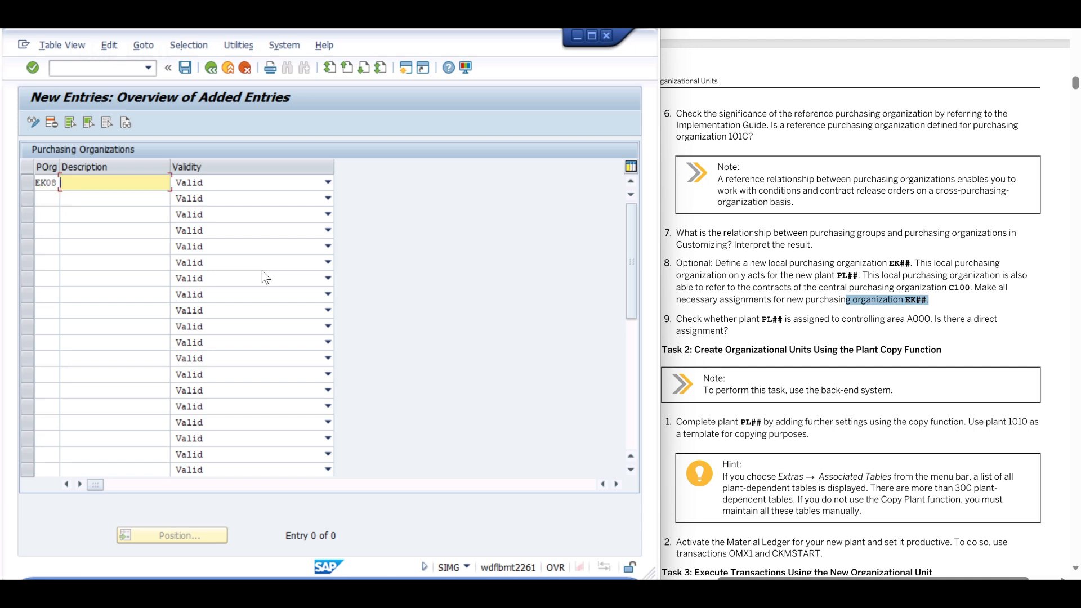
type("Purchase 2")
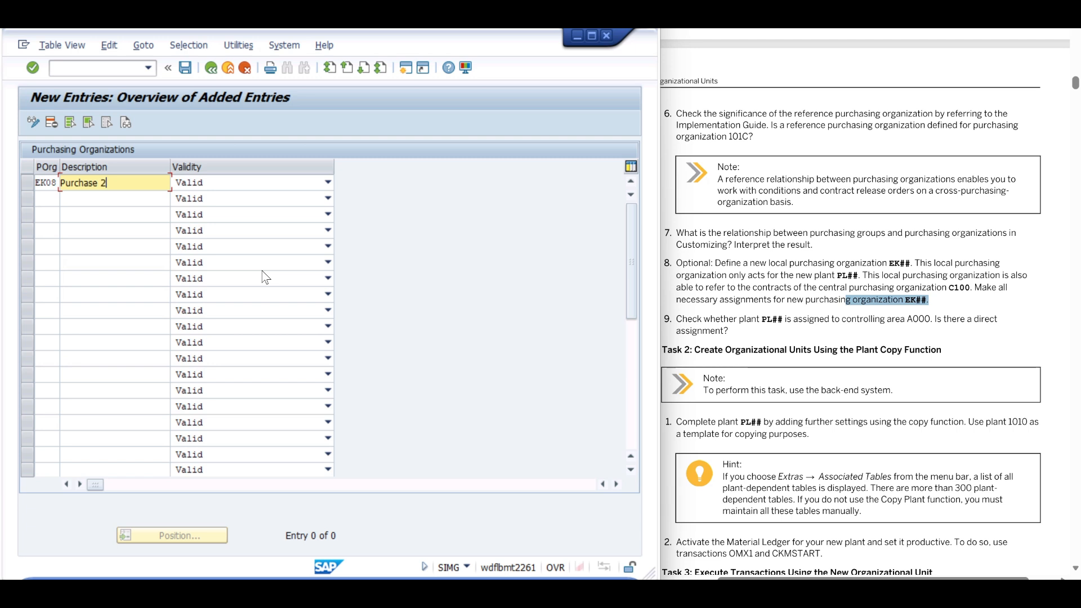
left_click(185, 67)
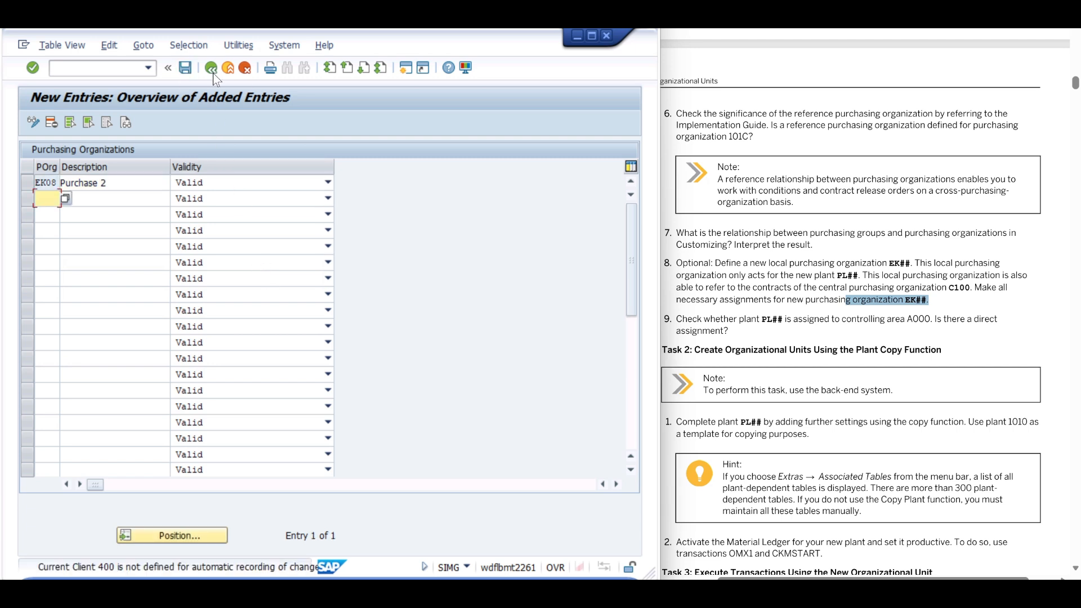
left_click(212, 68)
left_click(212, 69)
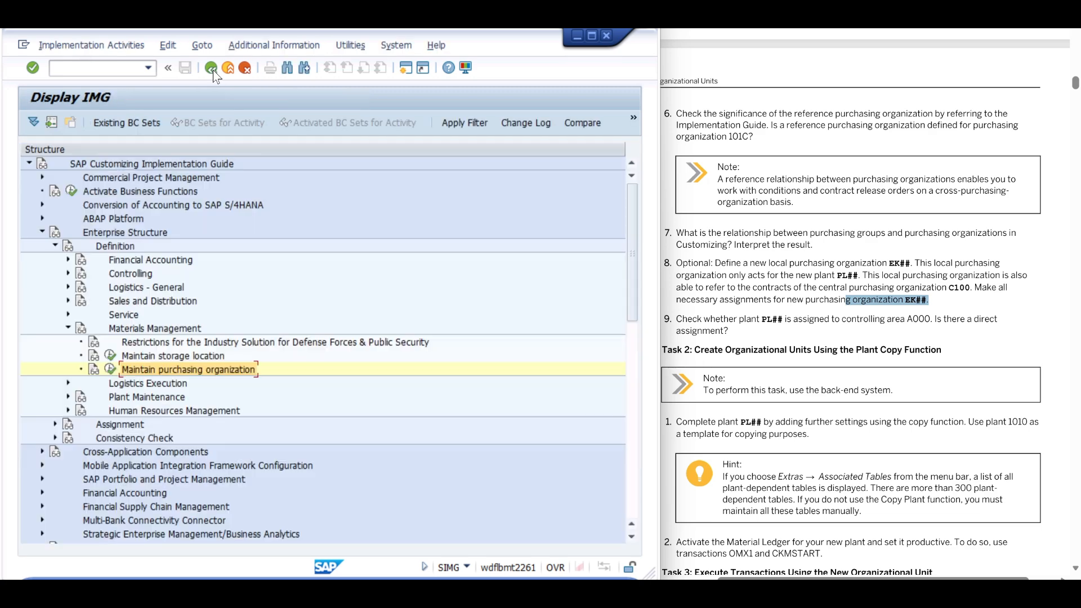
Open the Assign purchasing organization to plant activity under Enterprise Structure, Assignment, Materials Management
left_click(55, 424)
left_click(127, 494)
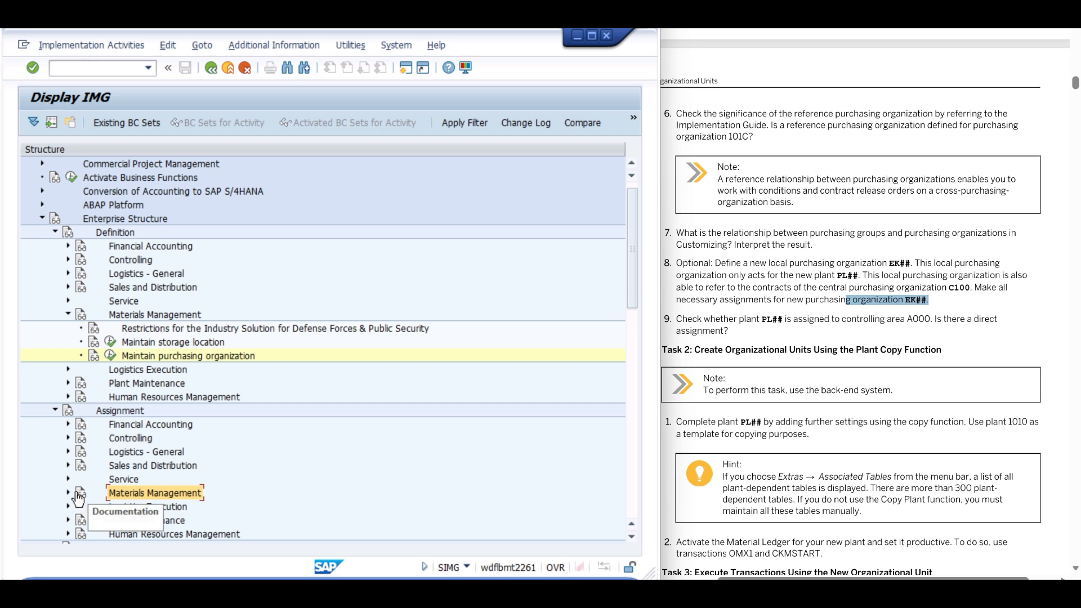
left_click(67, 492)
left_click(141, 508)
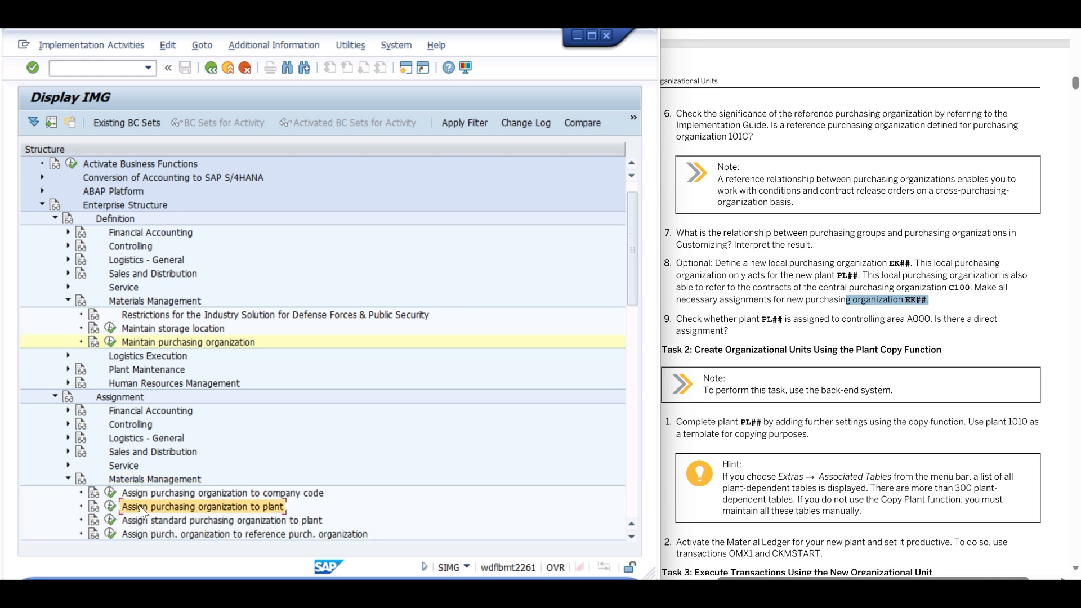
left_click(110, 507)
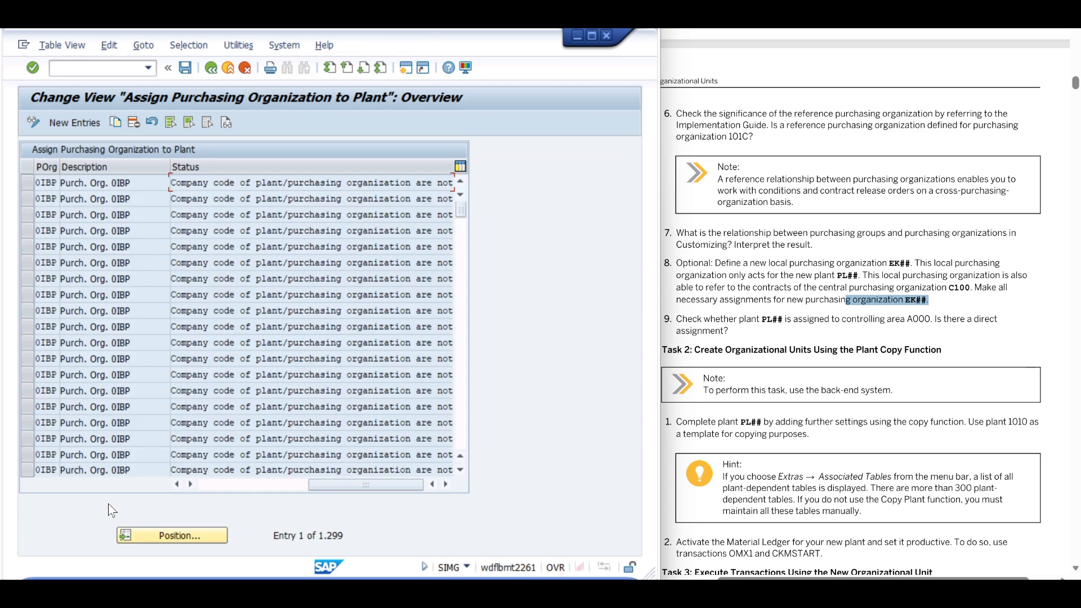
Add an entry assigning purchasing organization EK08 to plant PL08, save it and return to the IMG structure
left_click(68, 122)
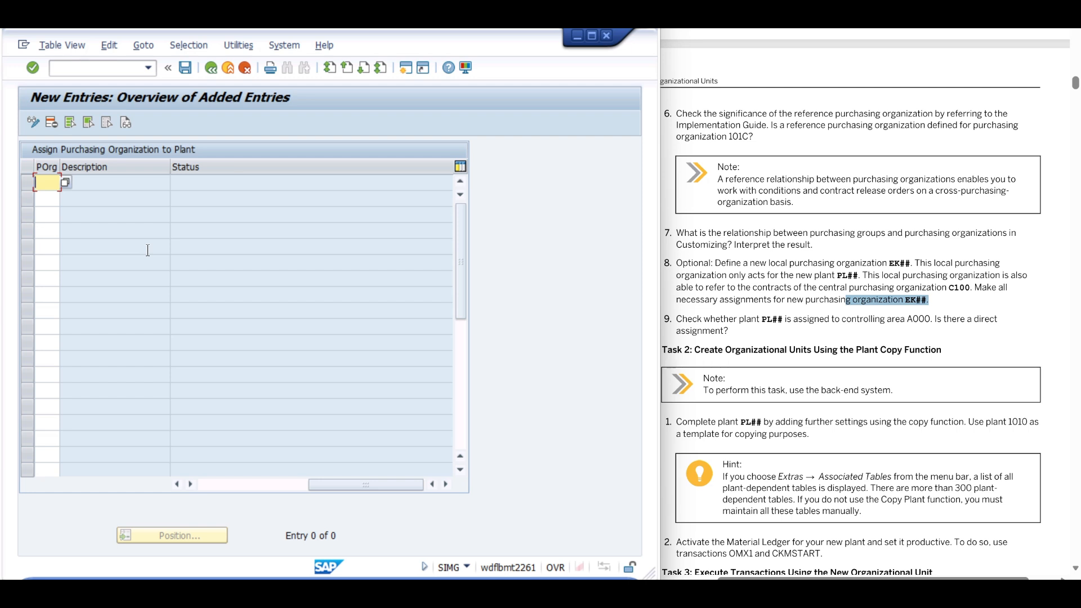
type("EK08")
key("Tab")
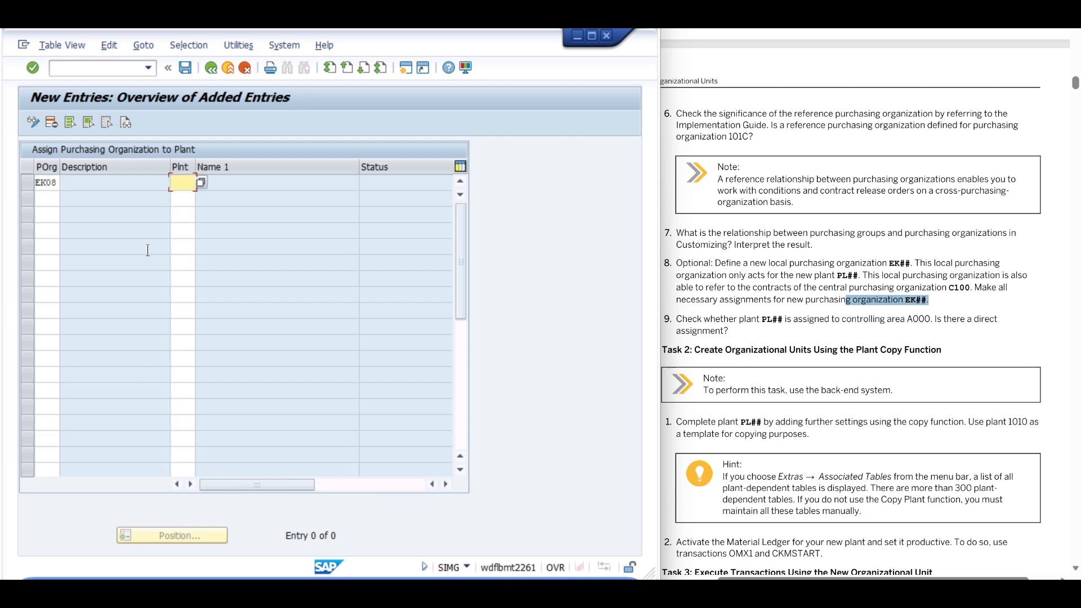
type("PL08")
key("Tab")
key("Return")
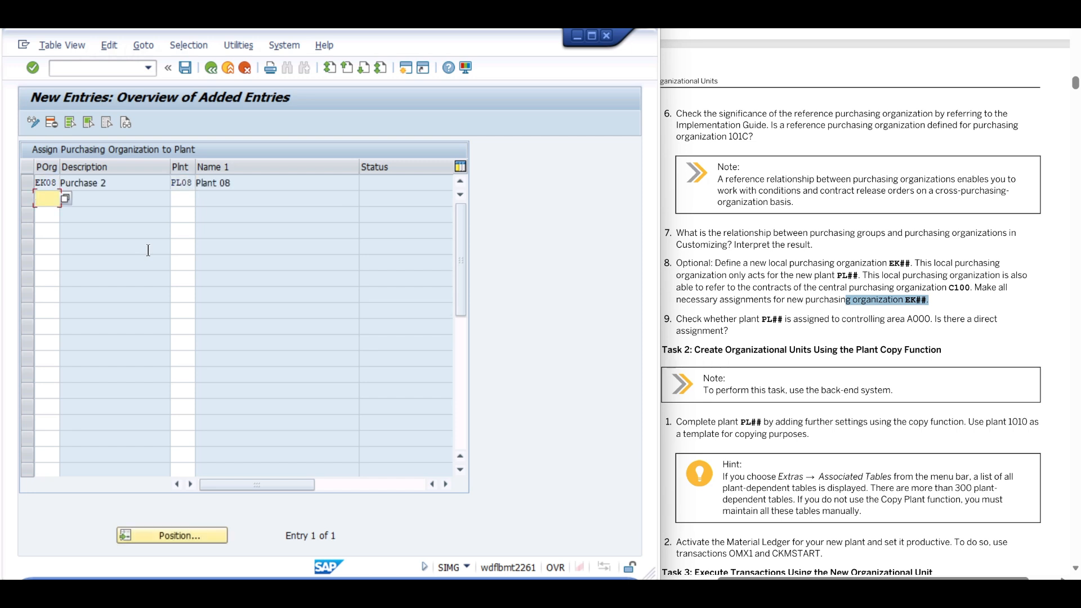
left_click(184, 68)
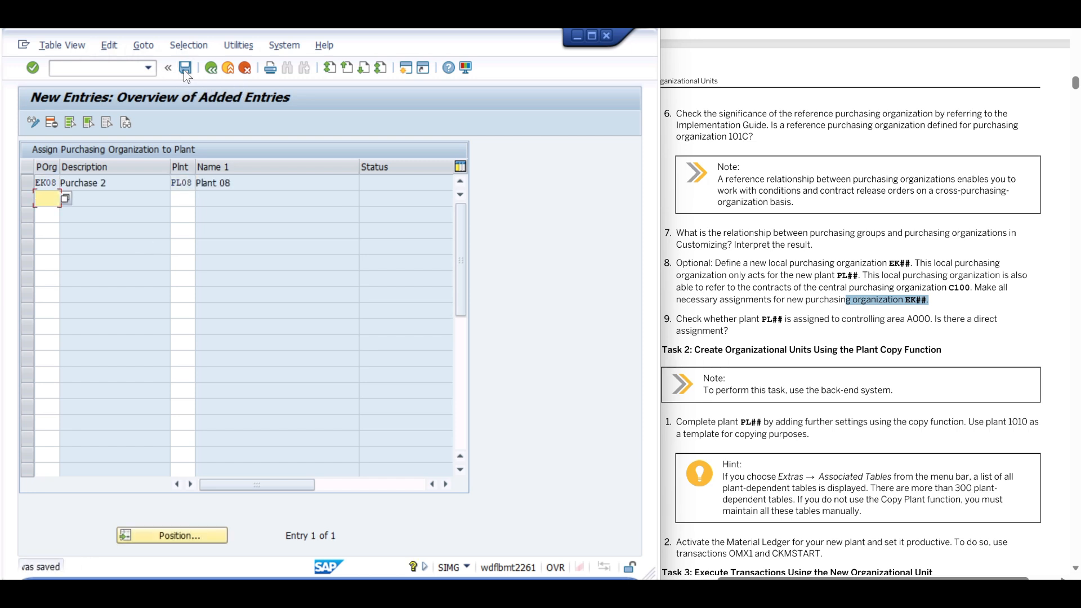
left_click(234, 67)
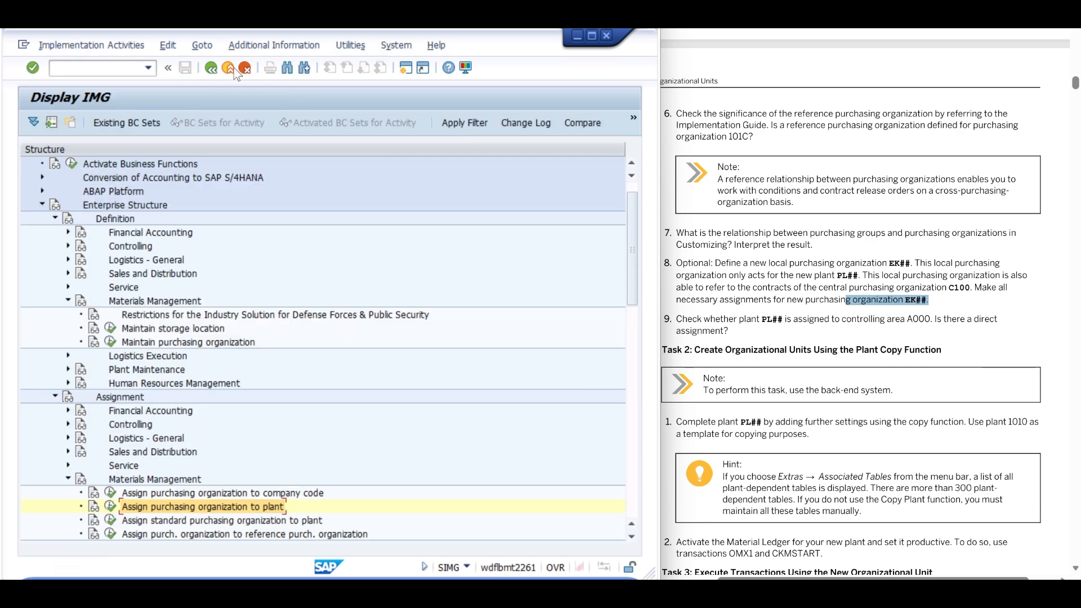
Assign purchasing organization EK08 to reference purchasing organization C100 with Release Order allowed, and save the entry
left_click(111, 533)
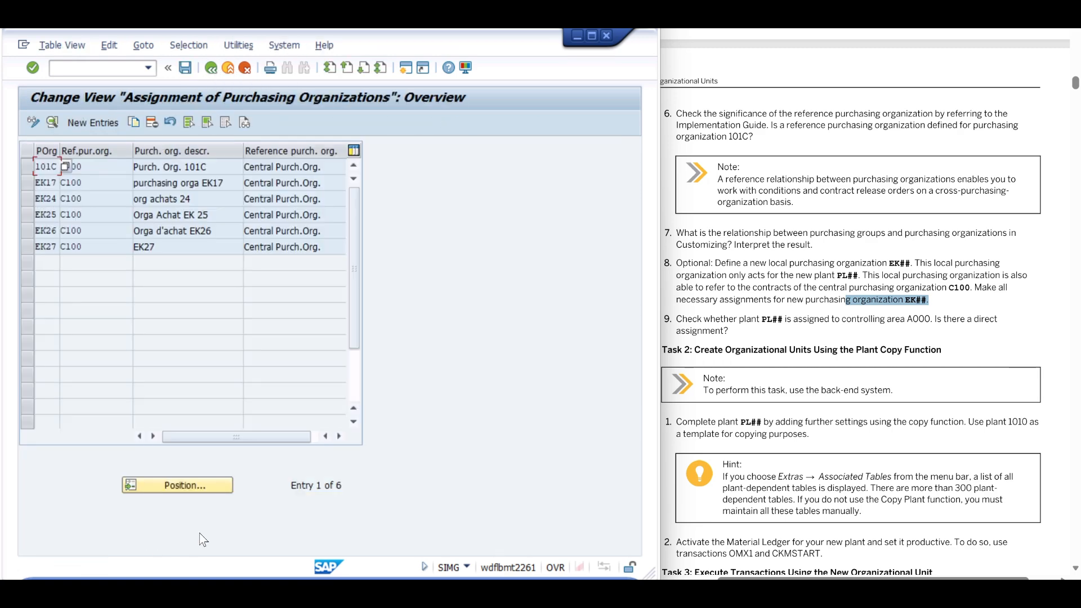
left_click(211, 68)
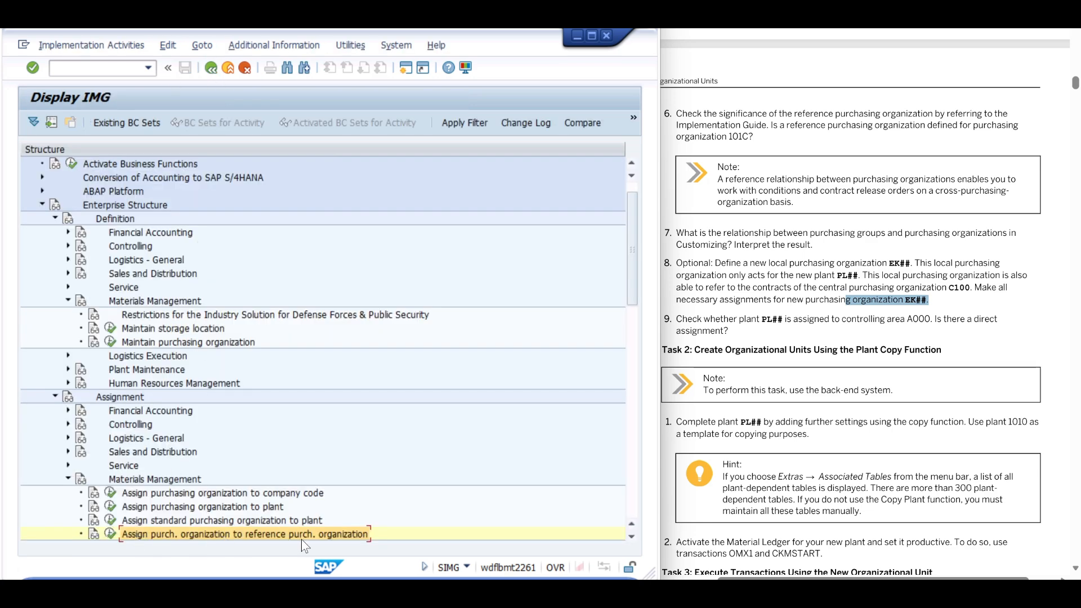
left_click(110, 534)
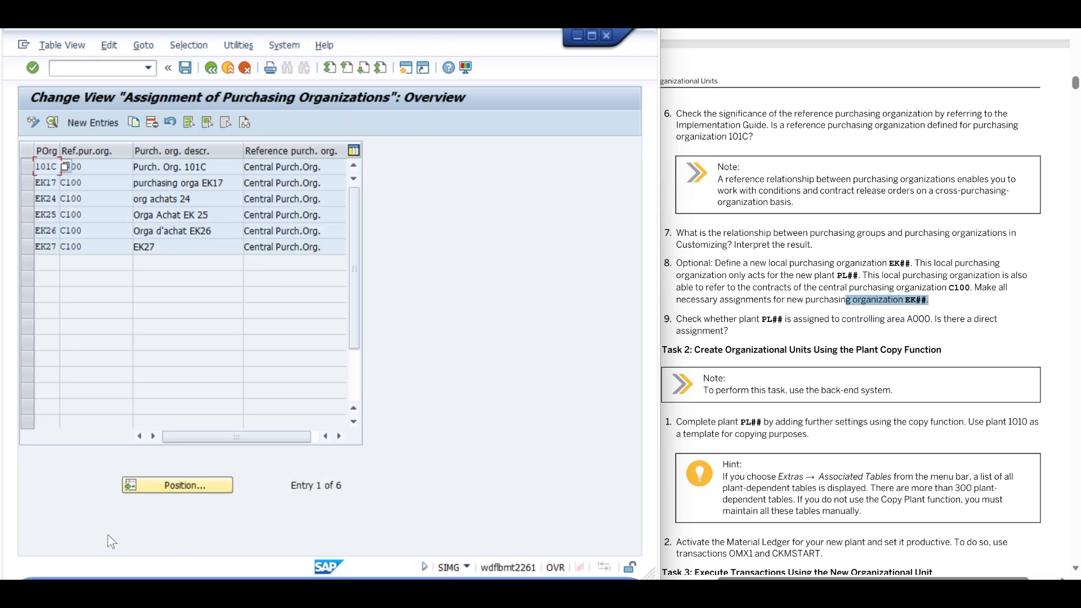
left_click(80, 123)
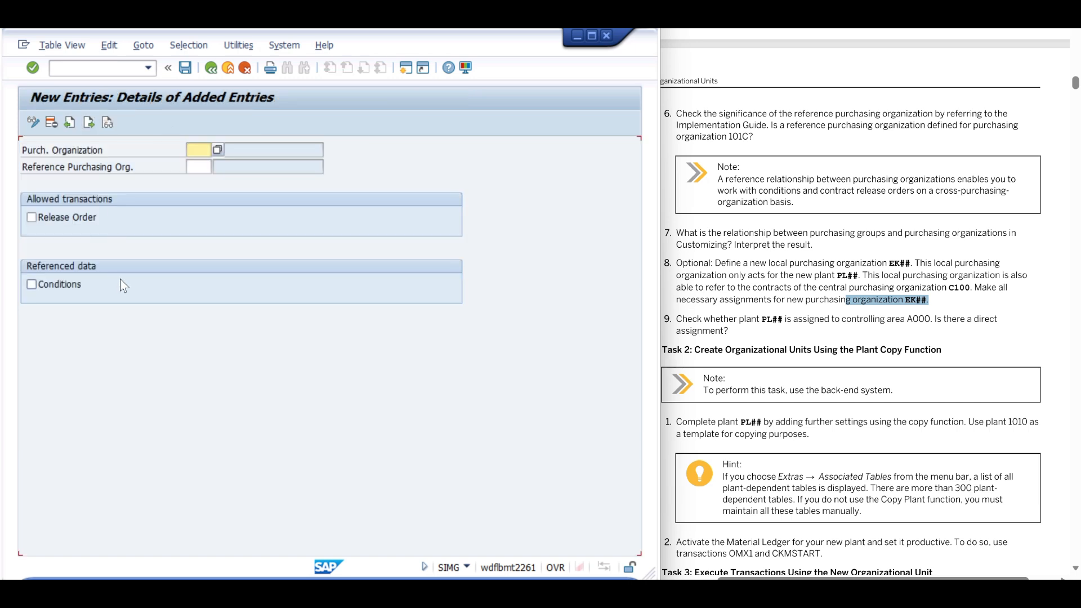
type("EK08")
key("Tab")
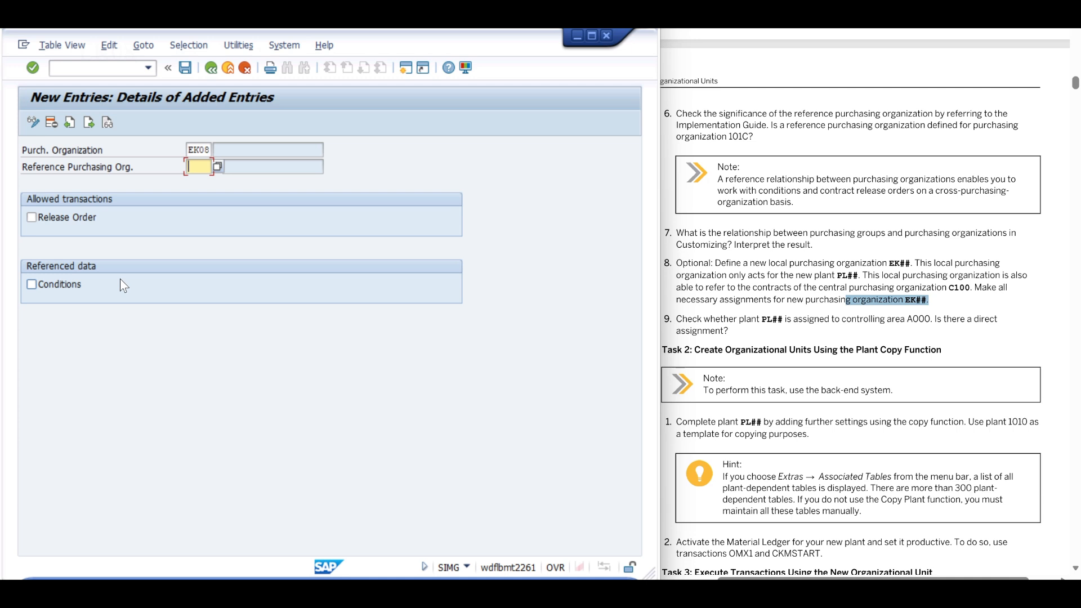
type("C100")
key("Tab")
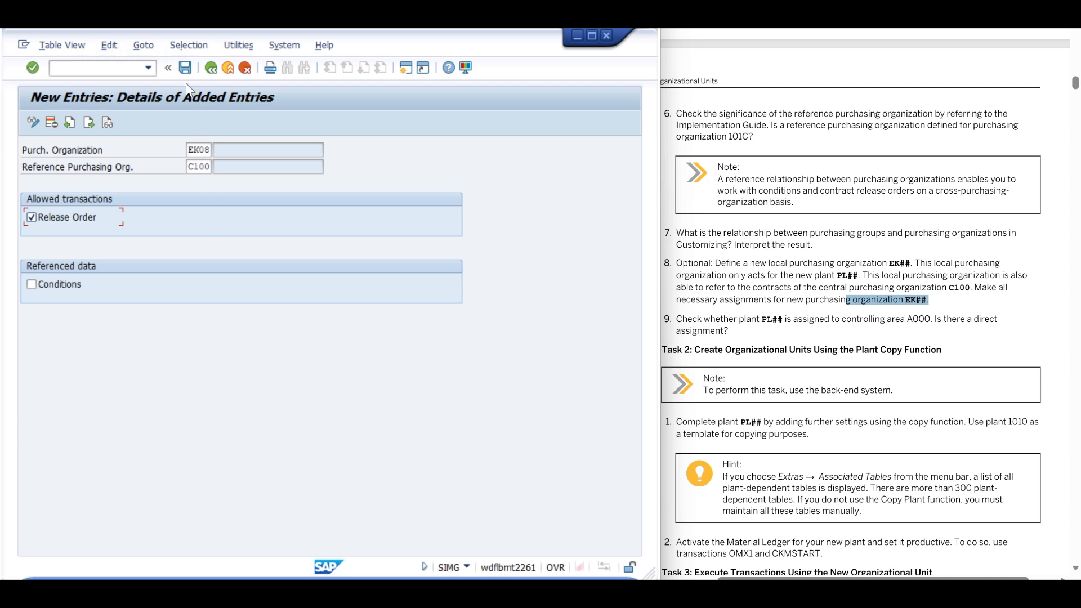
left_click(187, 69)
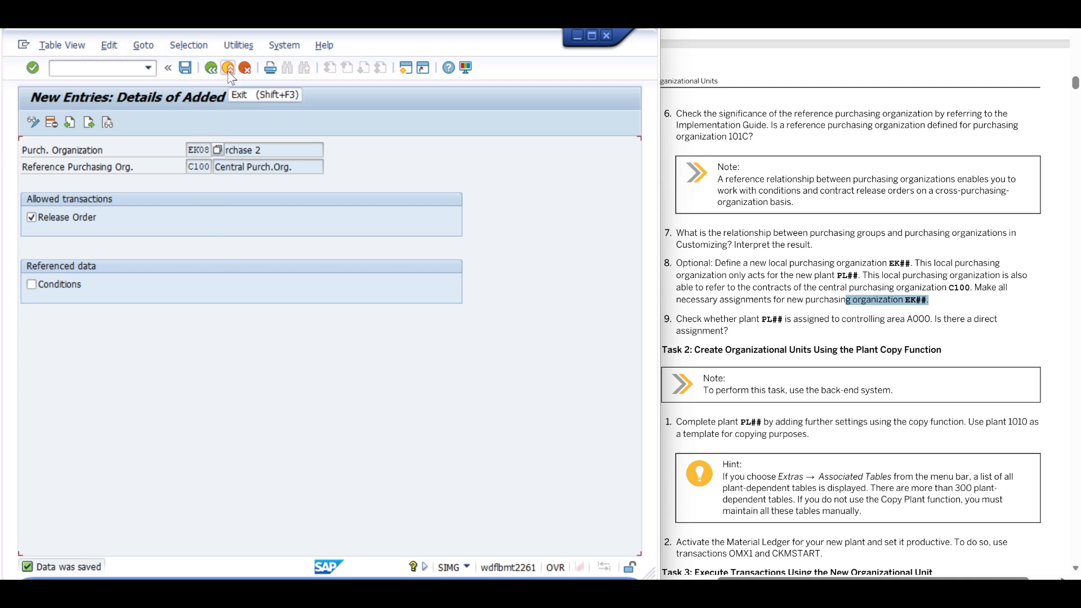
Leave the reference purchasing organization assignments and the IMG, and reopen the SAP Reference IMG from the project screen
left_click(212, 70)
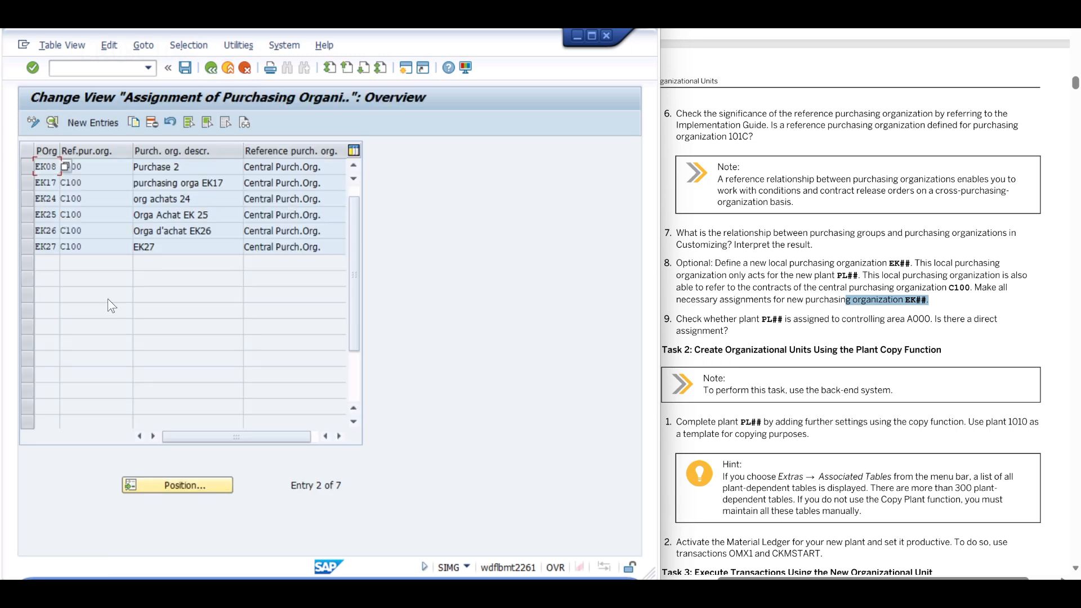
left_click(95, 200)
left_click(211, 67)
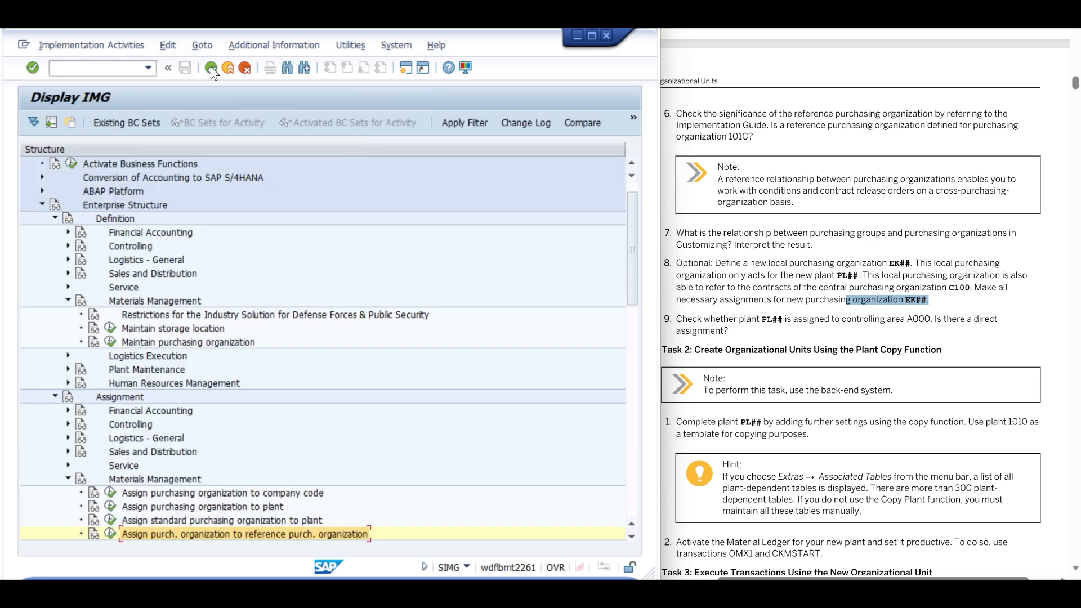
left_click(211, 68)
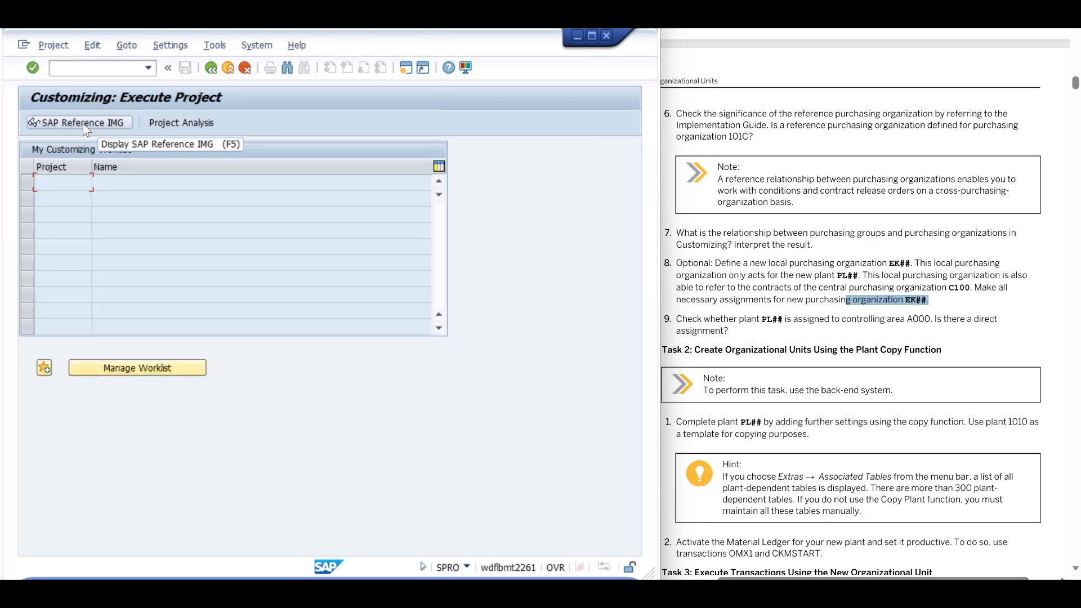
left_click(89, 124)
Highlight exercise task 9 on whether plant PL## is assigned to controlling area A000, including the controlling area key
left_click(727, 286)
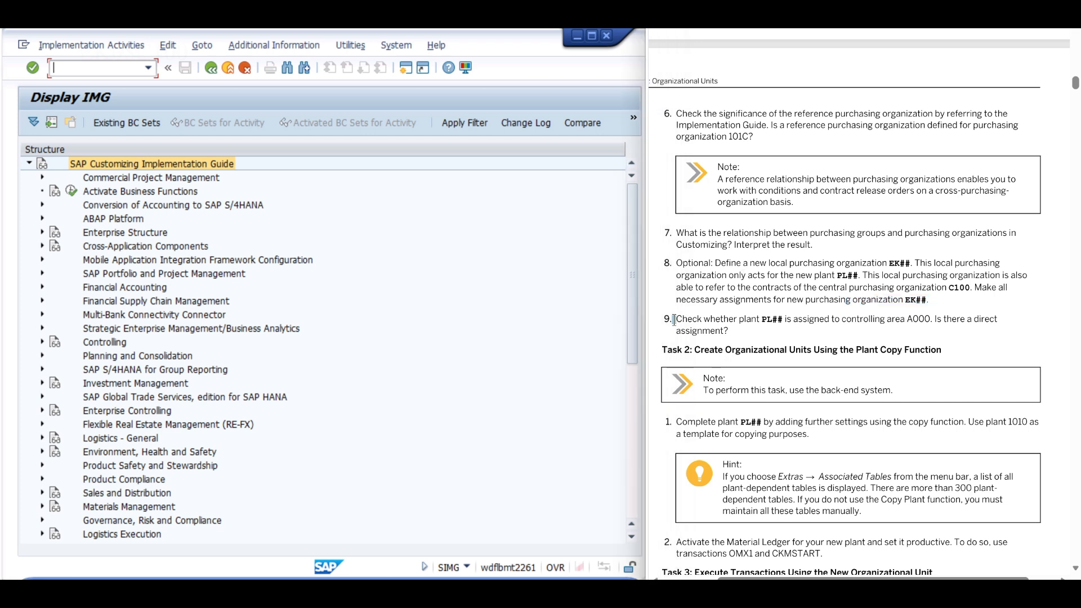
left_click_drag(674, 319, 1008, 320)
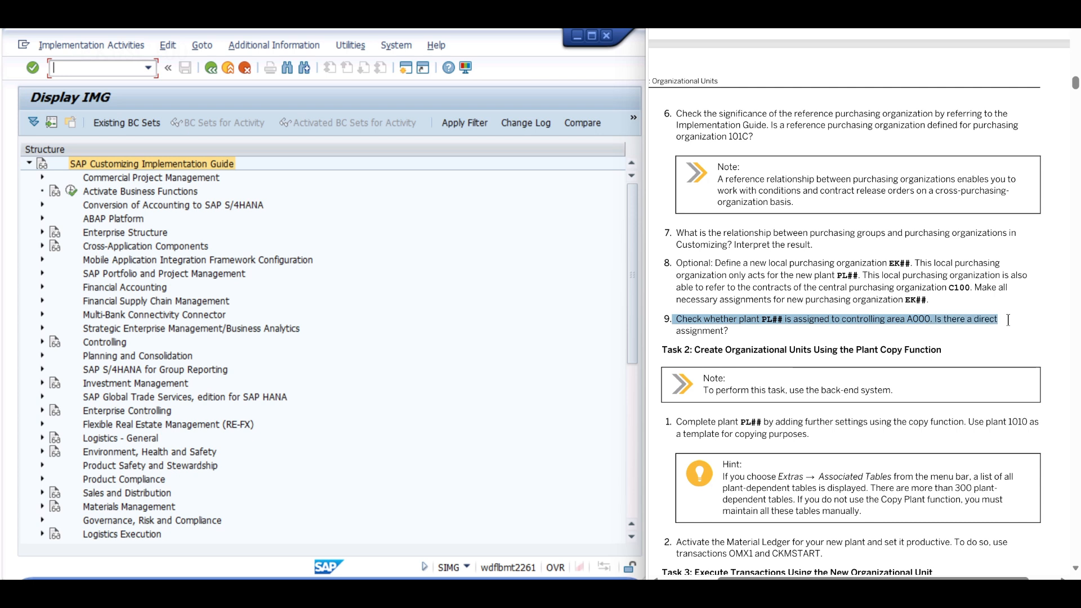
left_click_drag(680, 332, 772, 333)
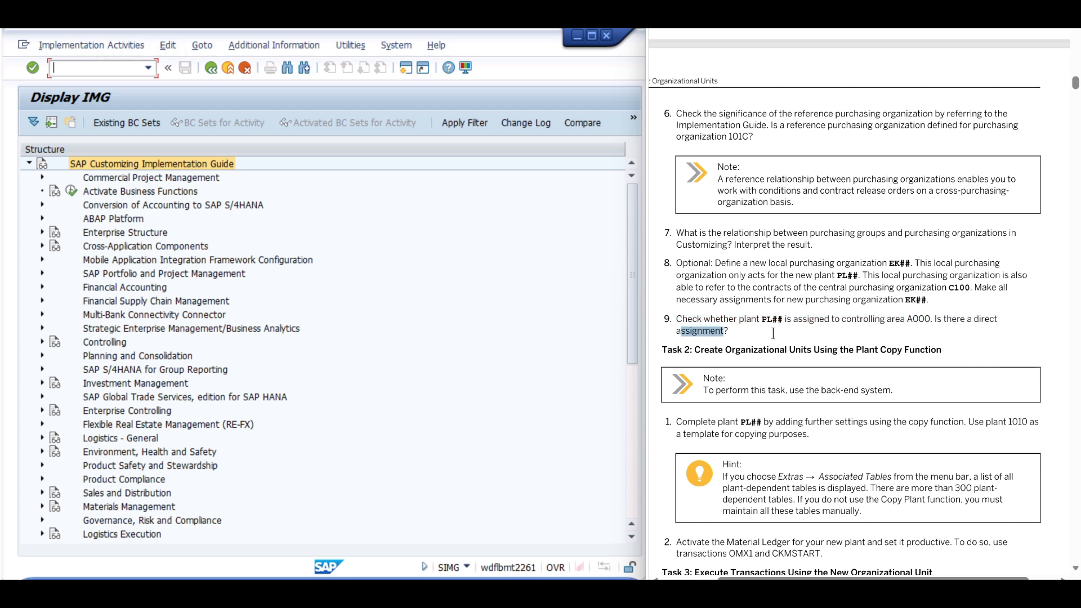
left_click(702, 363)
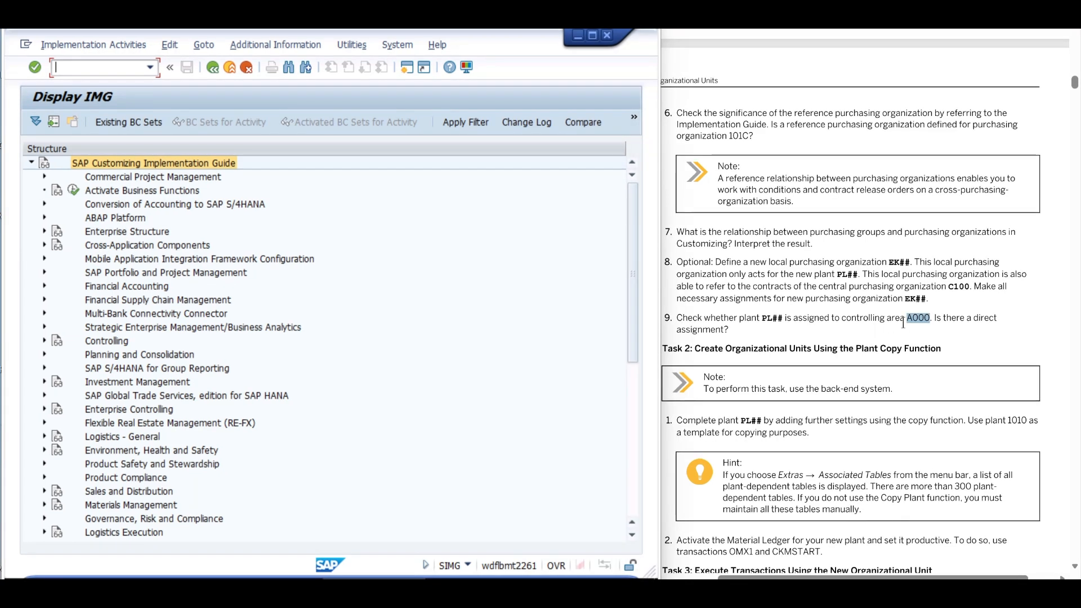
Open the activity for assigning a plant to a company code under Enterprise Structure, Assignment, Logistics - General
left_click(63, 232)
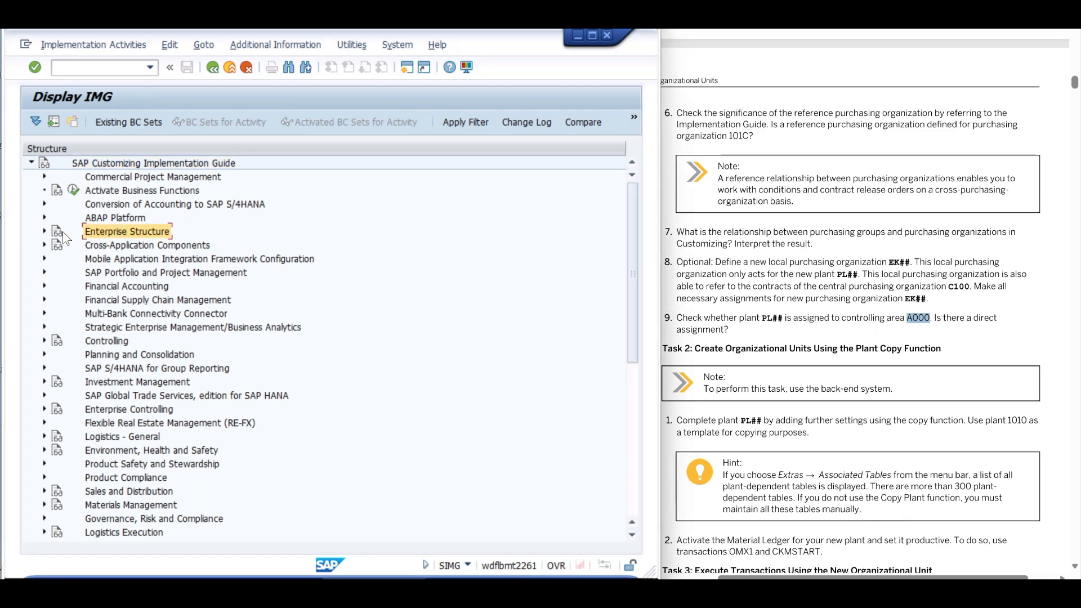
left_click(45, 232)
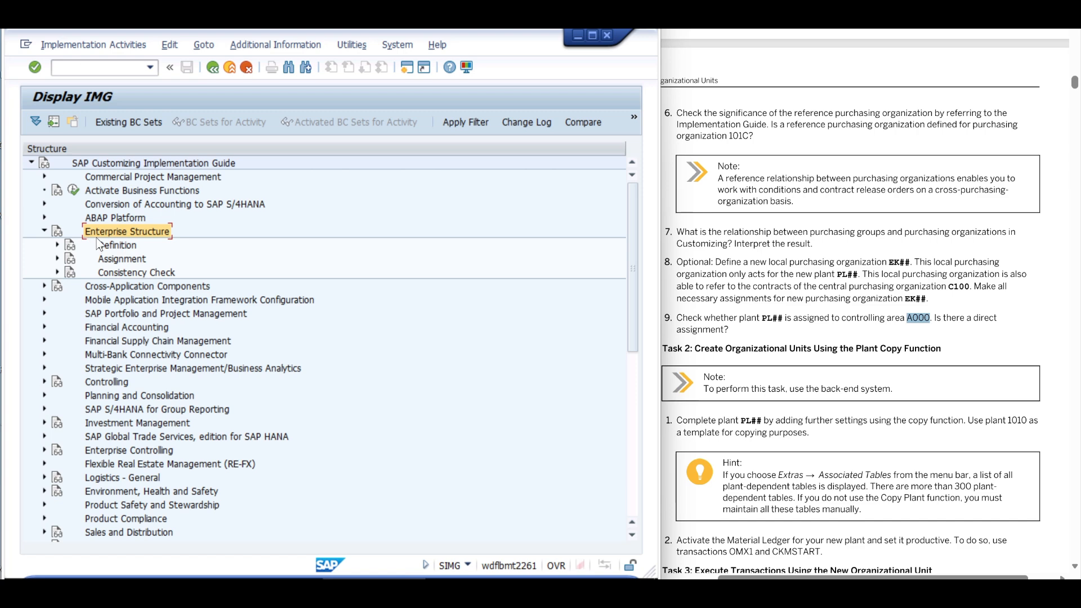
left_click(58, 258)
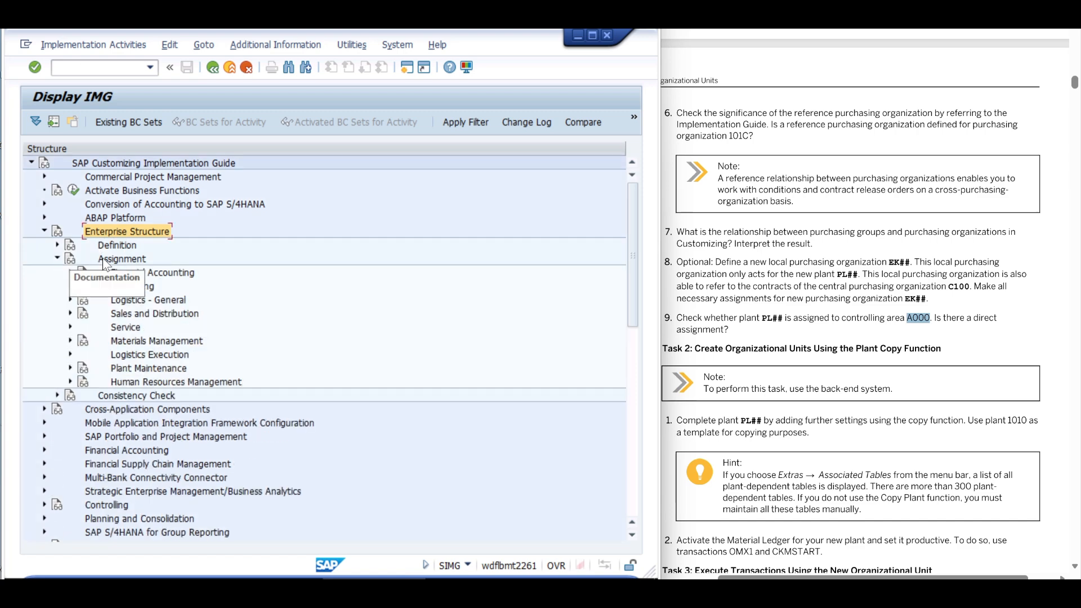
left_click(72, 301)
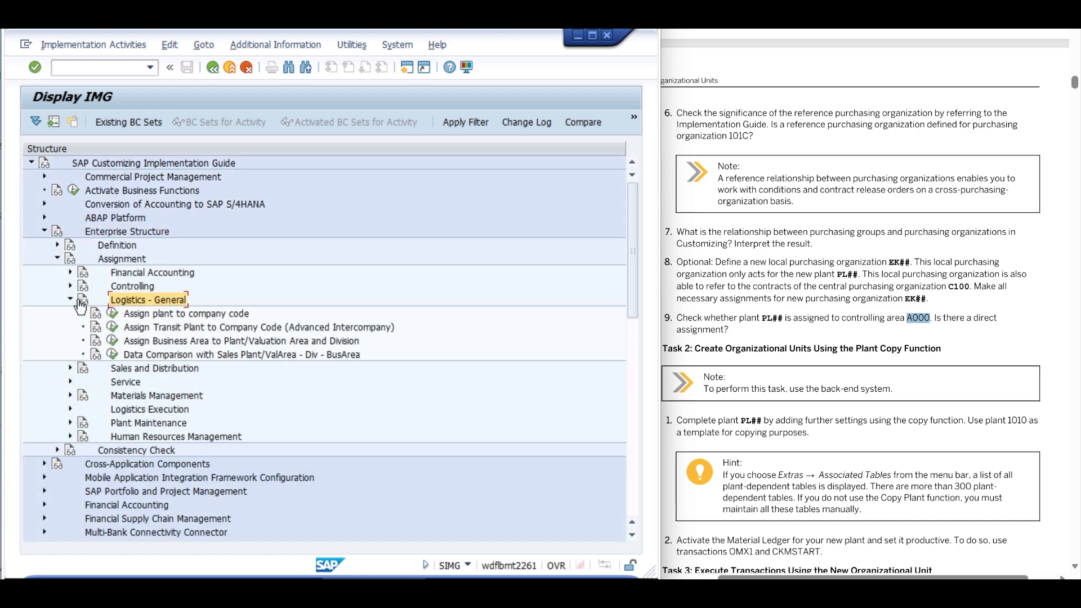
left_click(139, 316)
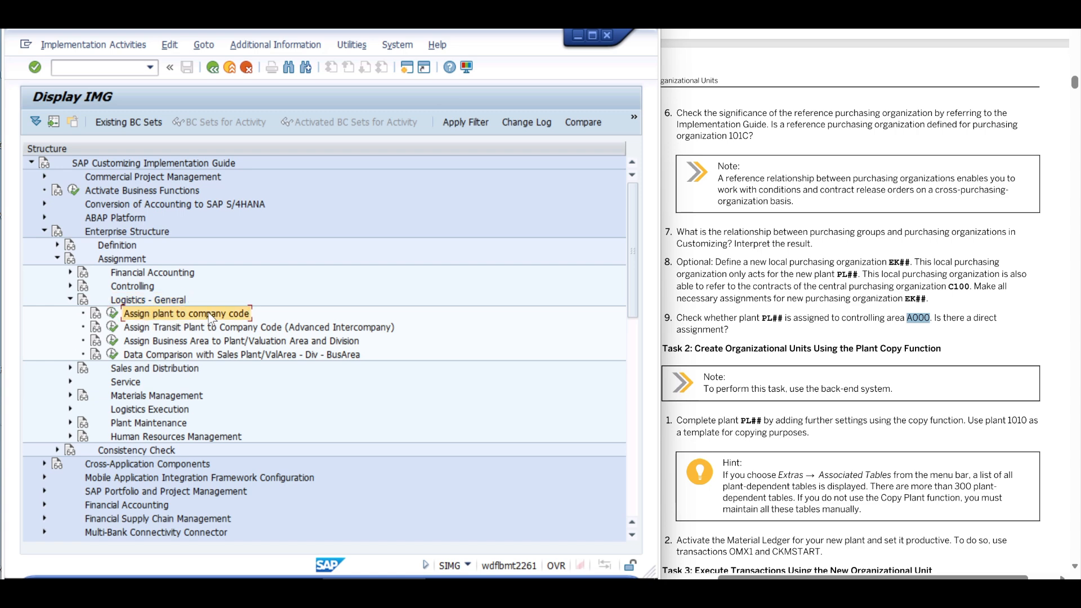
left_click(112, 313)
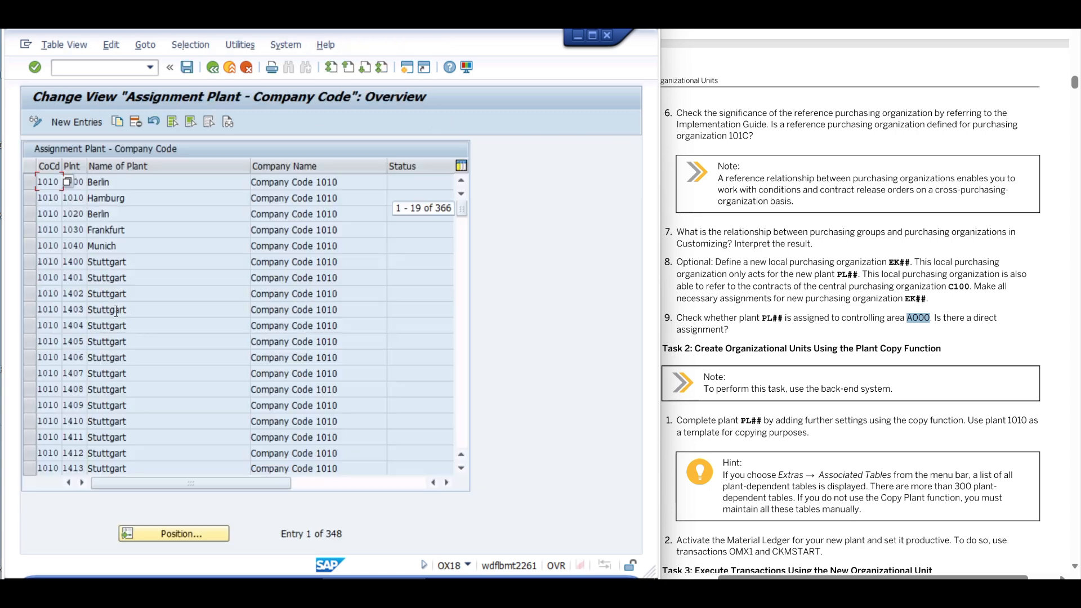
Look up plant PL08 in the plant to company code assignments, mark its row and return to the IMG structure
left_click(171, 535)
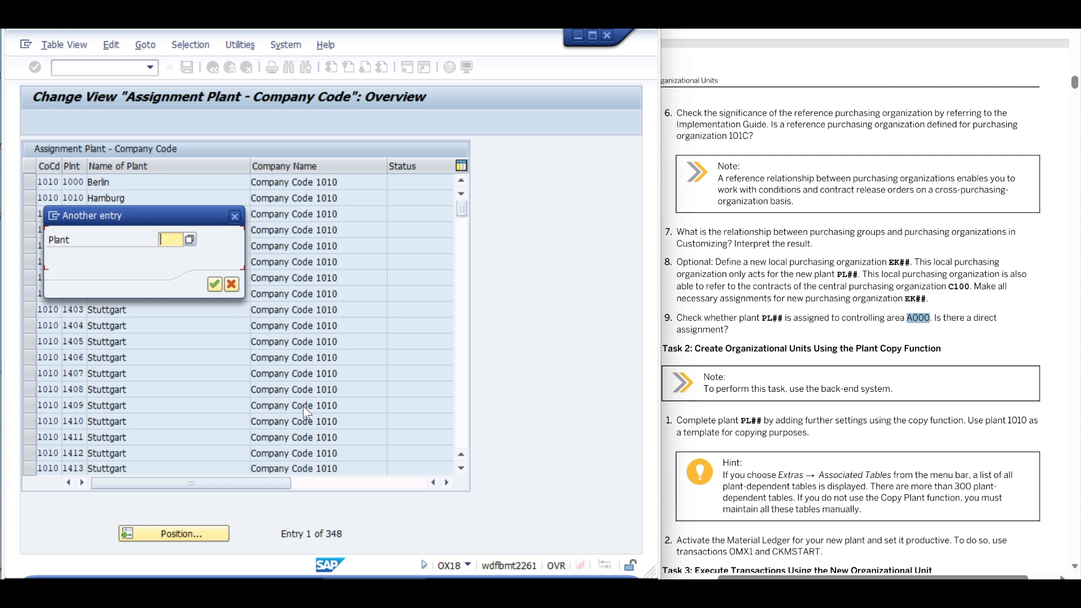
type("PL08")
key("Return")
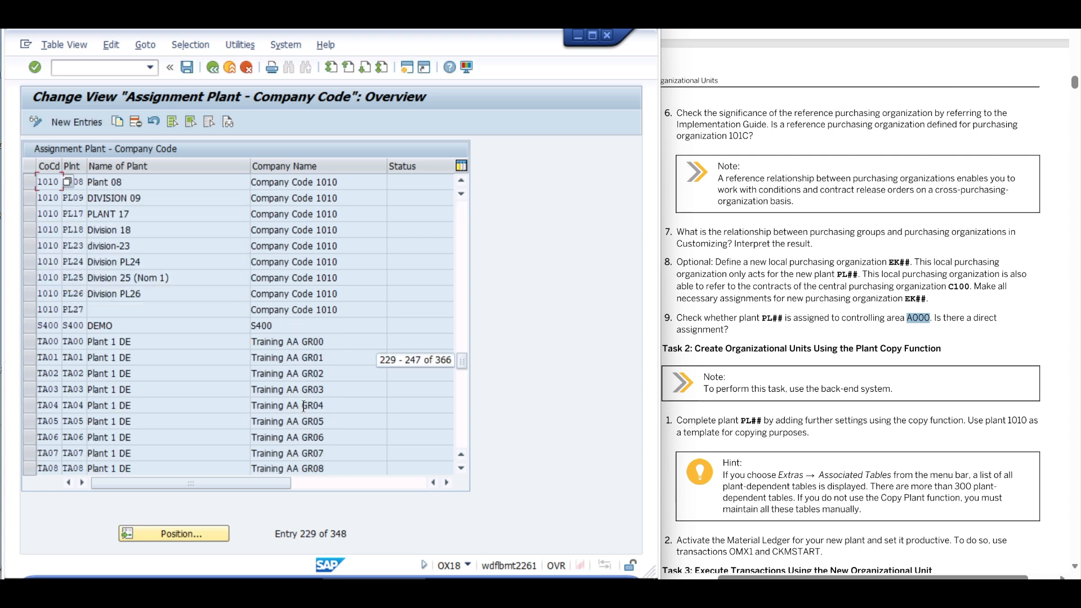
left_click(30, 180)
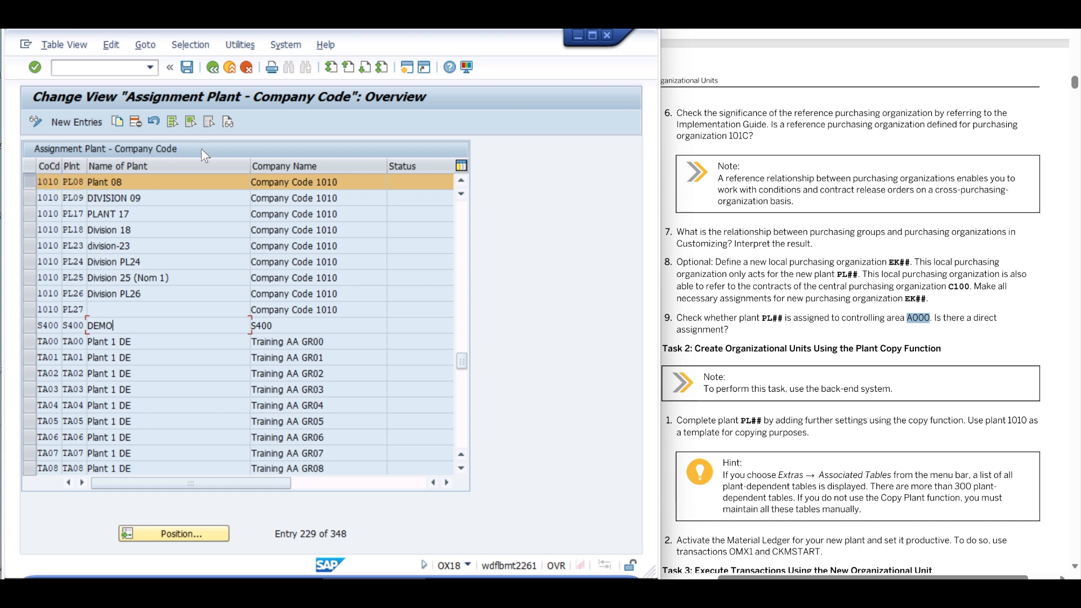
left_click(213, 66)
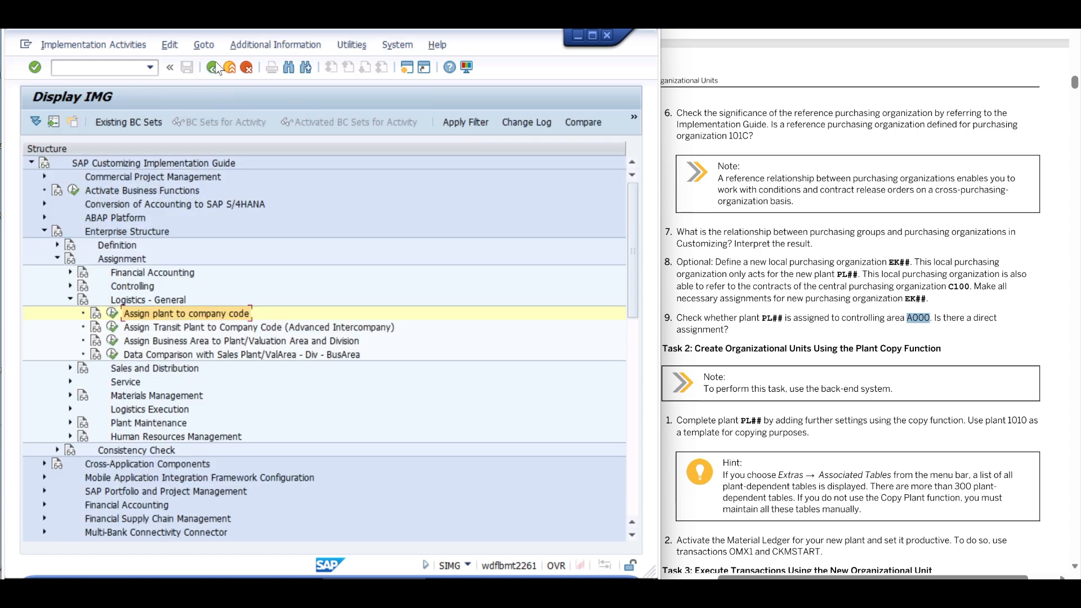
Open the Controlling activity for assigning a company code to a controlling area and widen the dialog structure
left_click(132, 287)
left_click(70, 286)
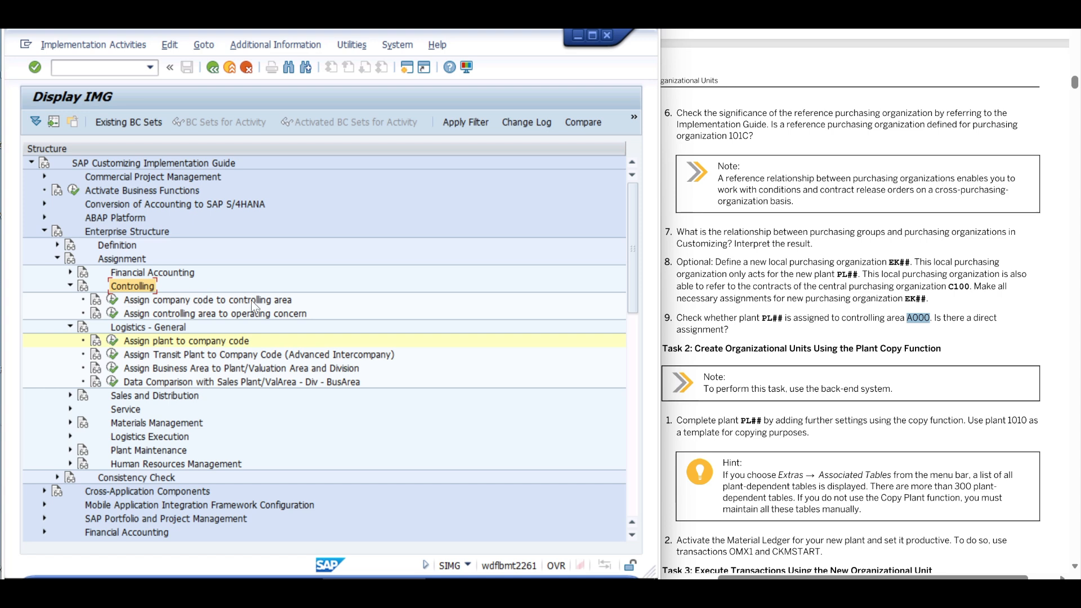
left_click(151, 302)
left_click(113, 300)
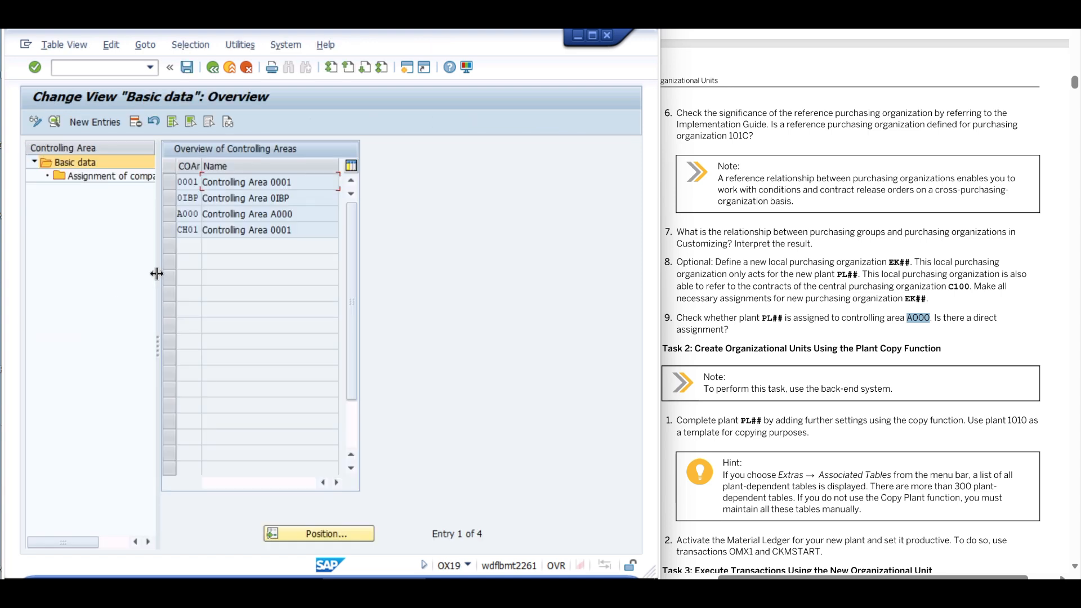
left_click_drag(157, 273, 251, 281)
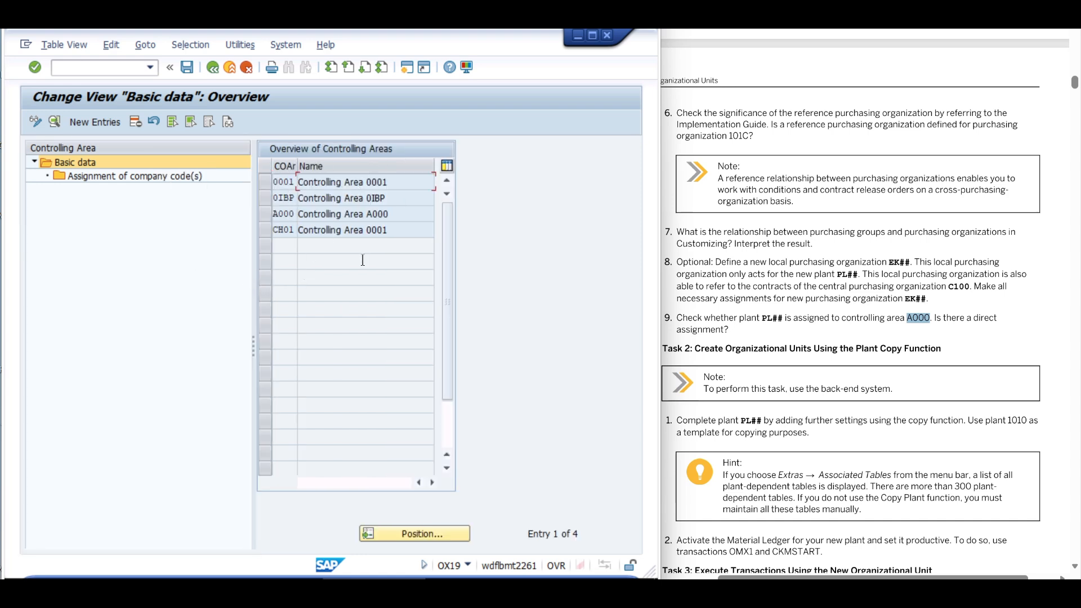
Display the company codes assigned to controlling area A000, mark company code 1010, and leave the activity and the IMG
left_click(265, 212)
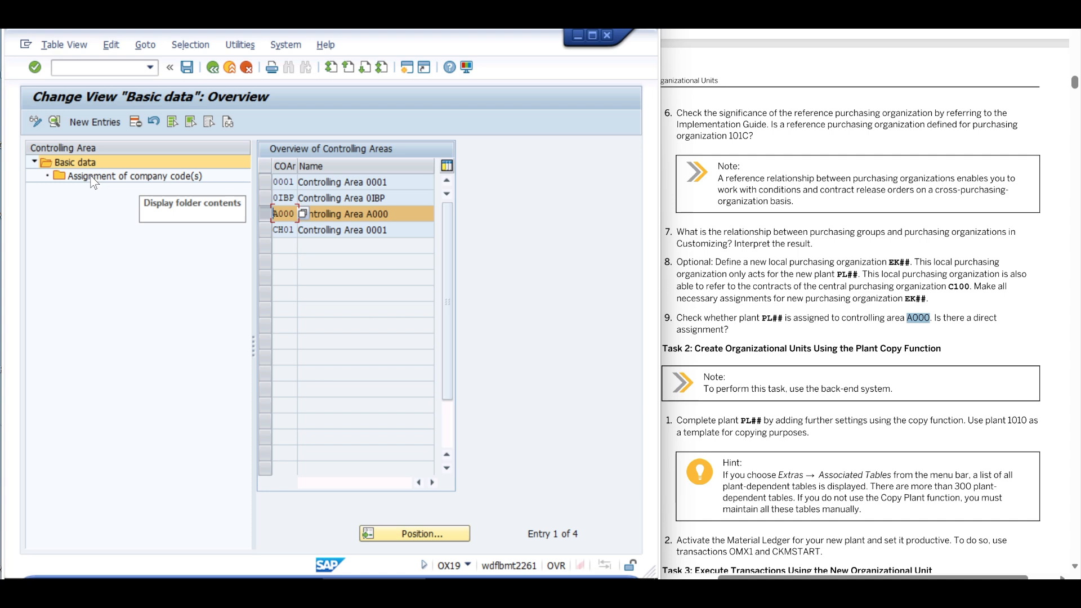
double_click(141, 175)
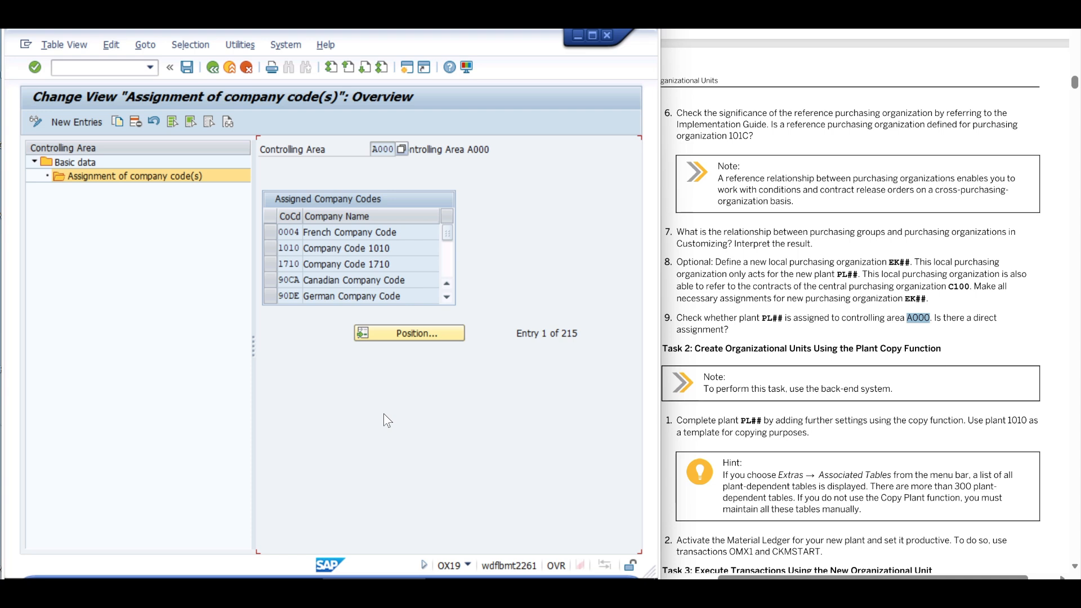
left_click(271, 248)
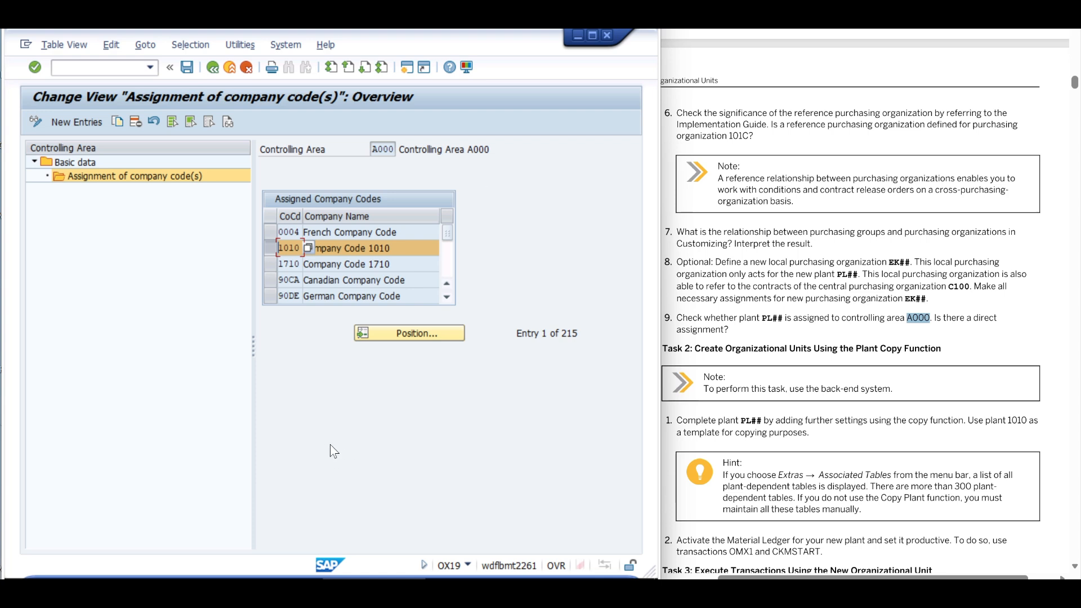
left_click(229, 67)
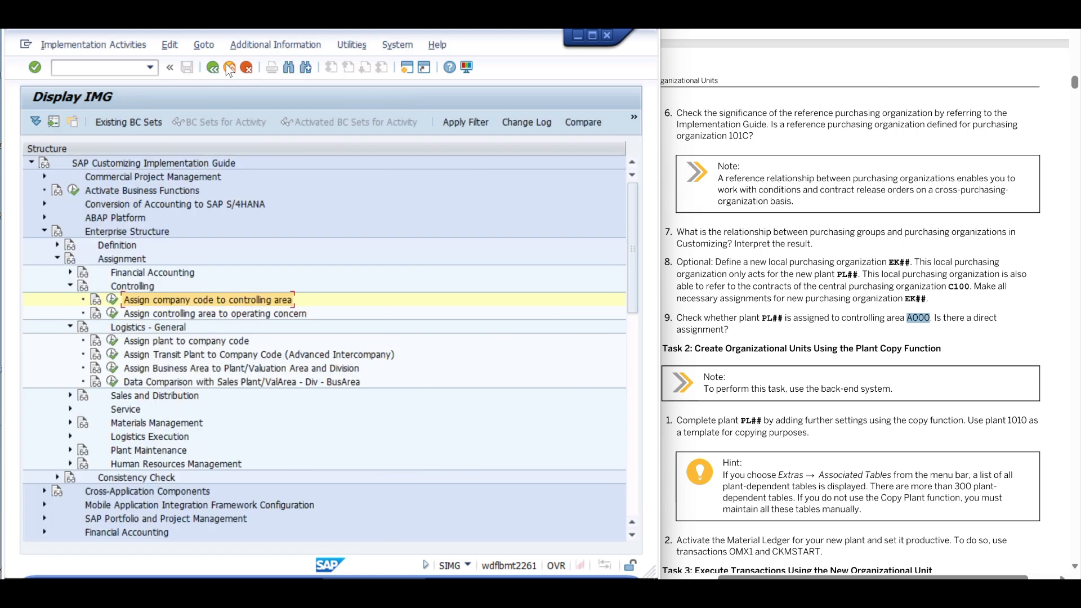
left_click(228, 67)
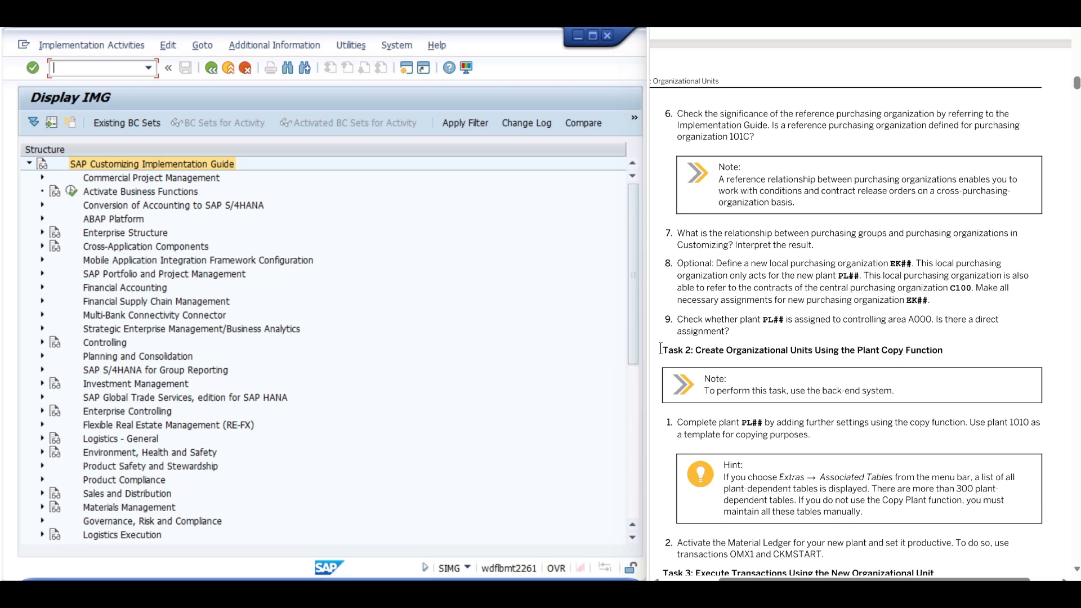
Highlight the Task 2 heading and its first instruction on completing plant PL## with plant 1010 as the copy template
left_click_drag(661, 348, 957, 353)
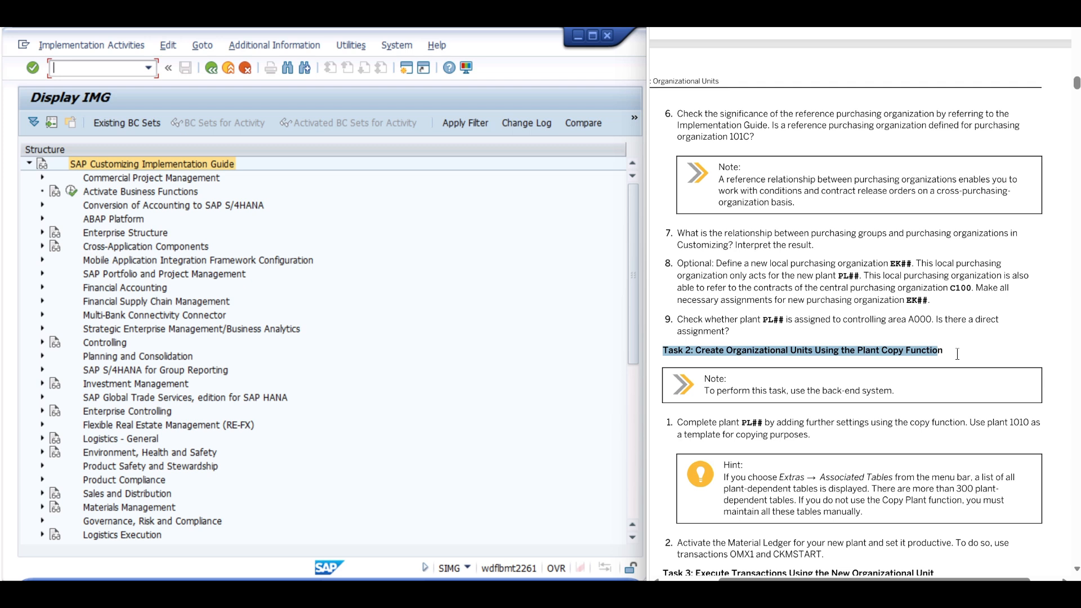
left_click(957, 354)
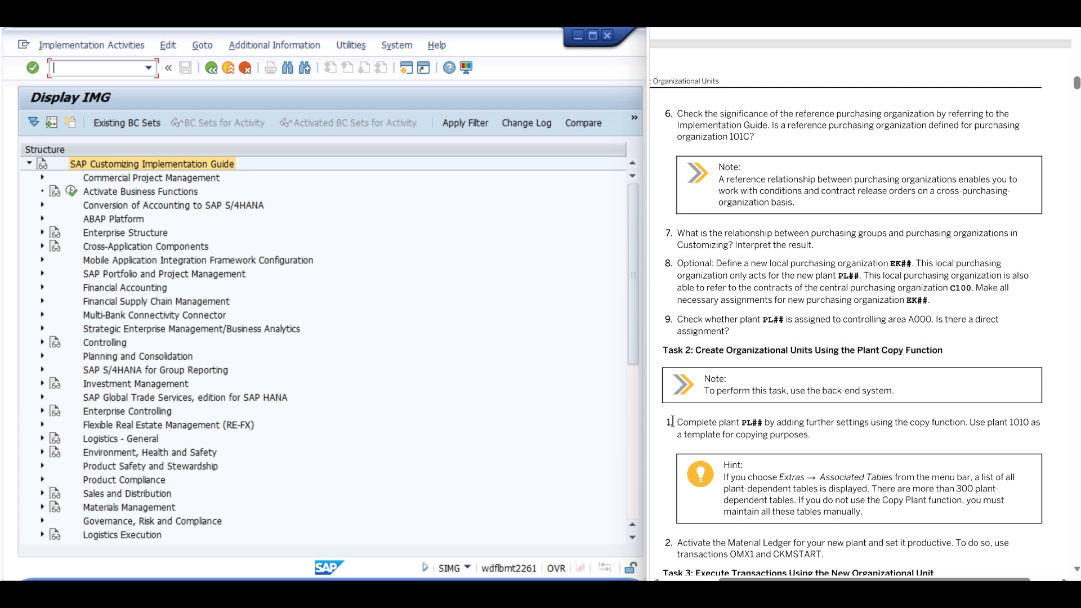
left_click_drag(679, 423, 830, 439)
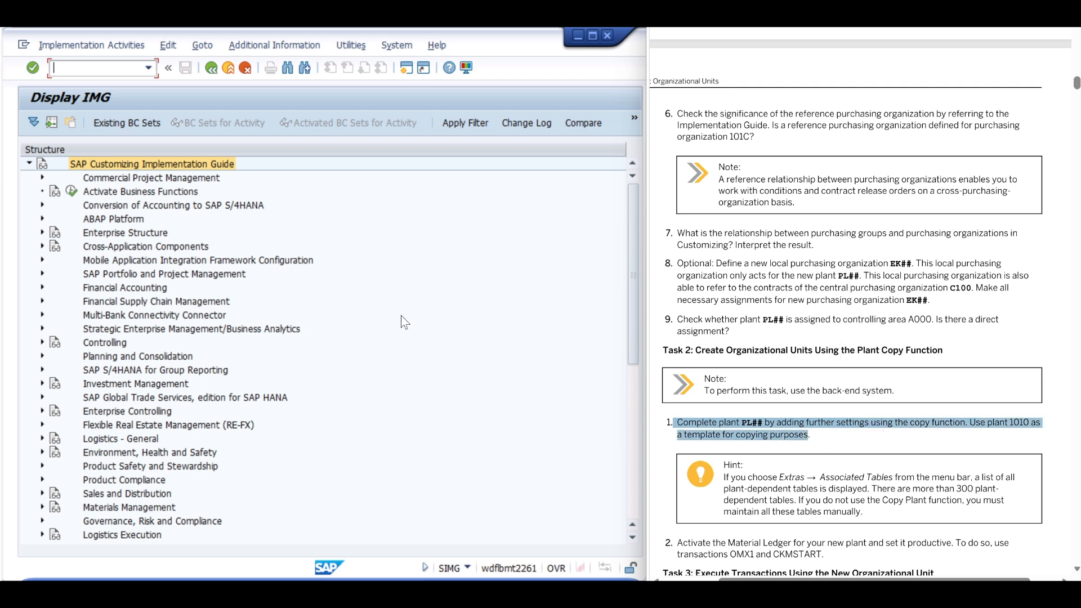
Open the Copy, delete, check plant activity under Enterprise Structure, Definition, Logistics - General
left_click(147, 233)
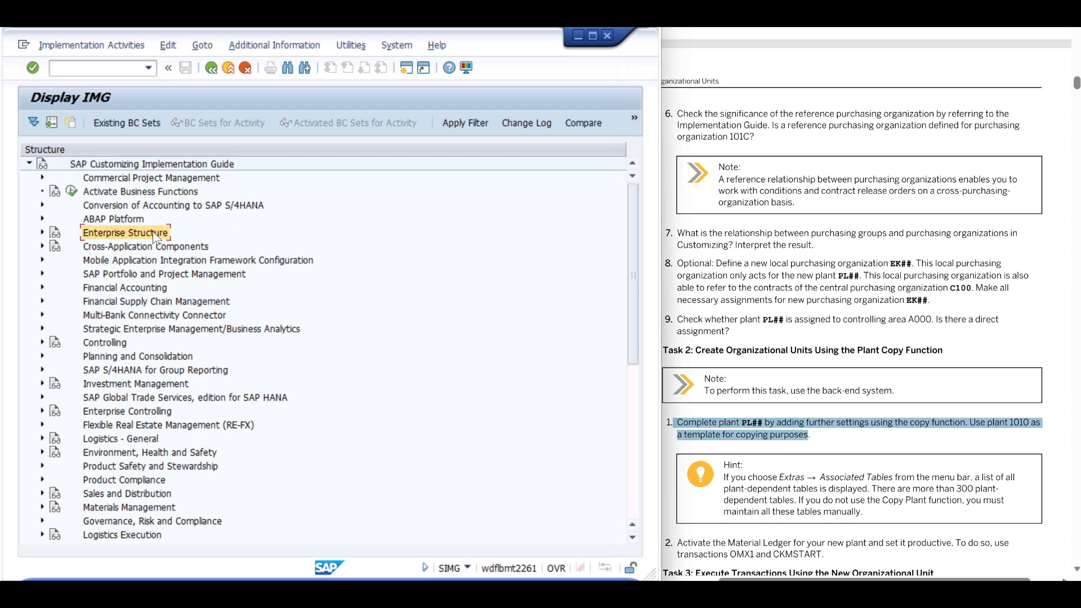
double_click(79, 233)
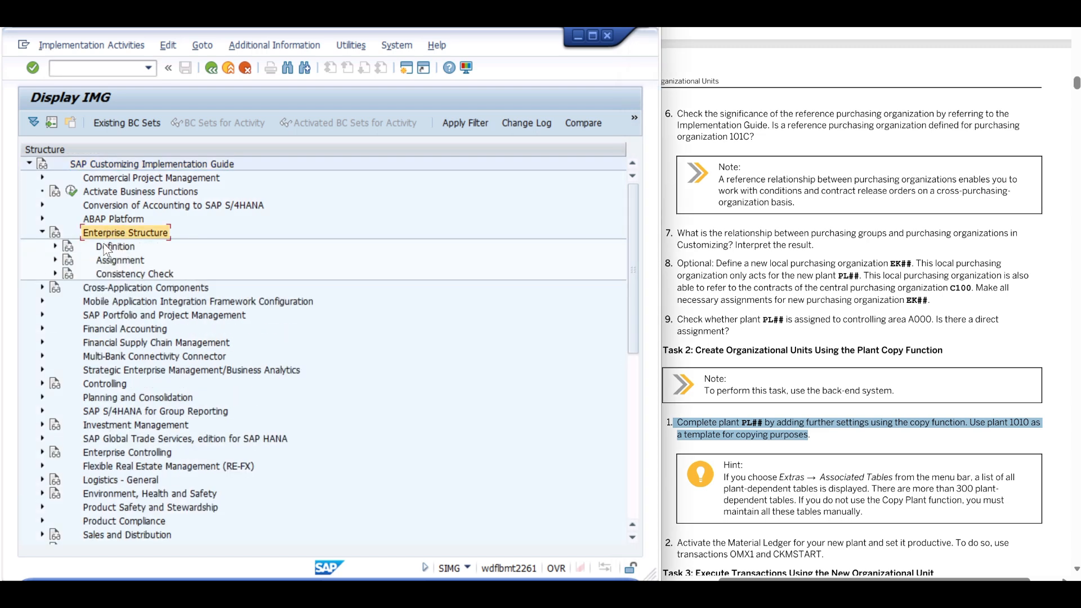
left_click(104, 246)
left_click(56, 246)
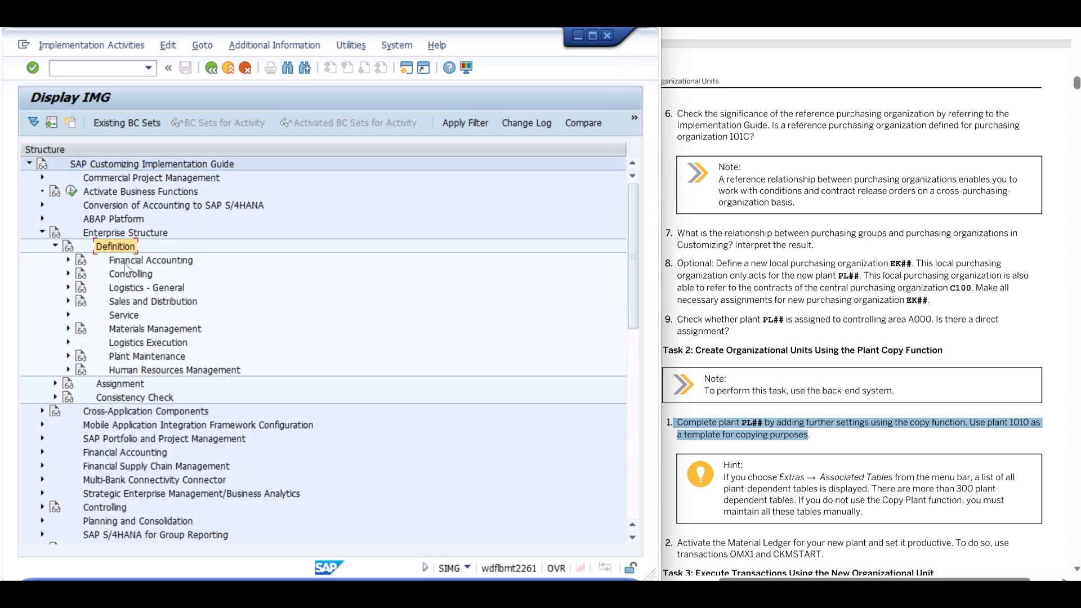
left_click(138, 288)
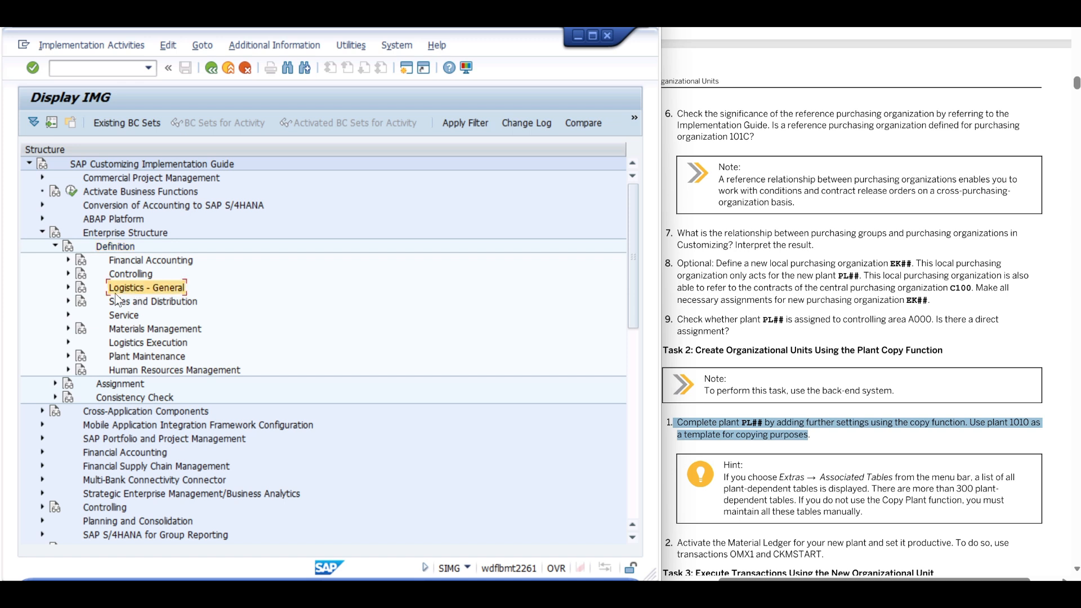
left_click(68, 287)
left_click(130, 328)
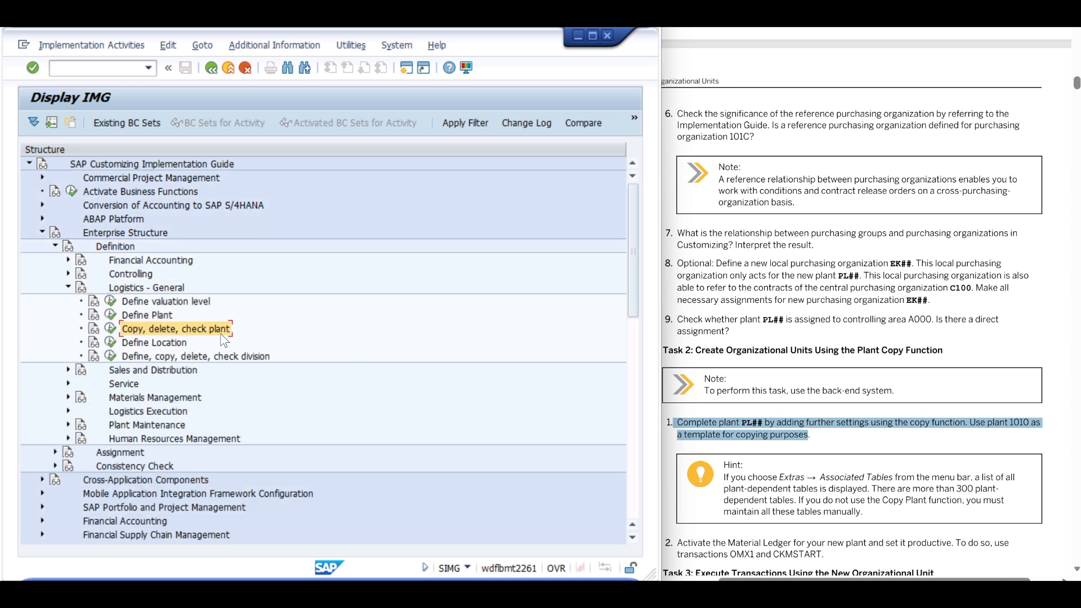
left_click(111, 328)
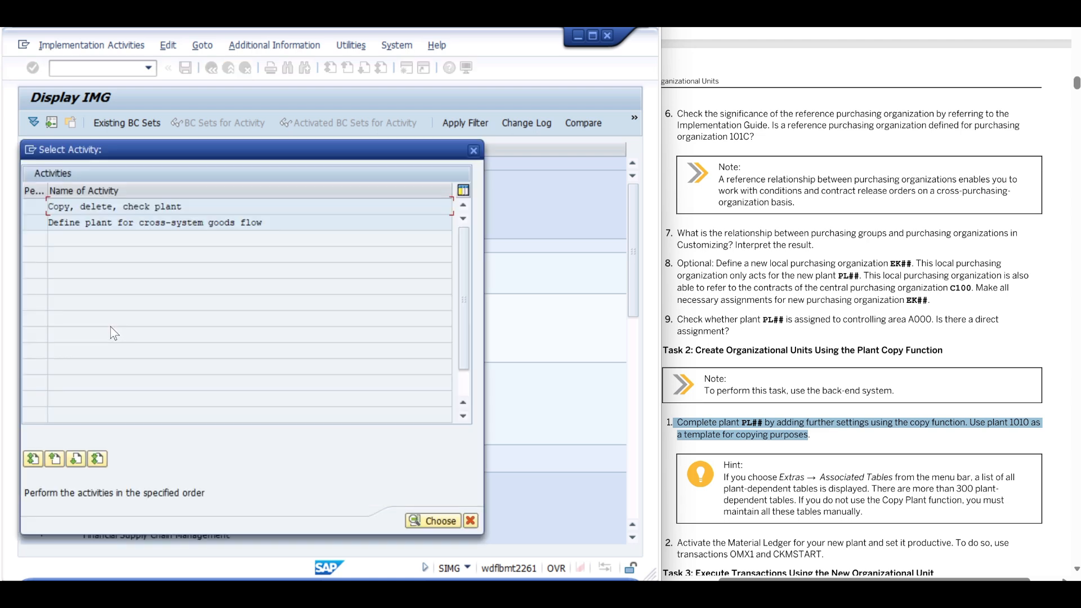
double_click(138, 208)
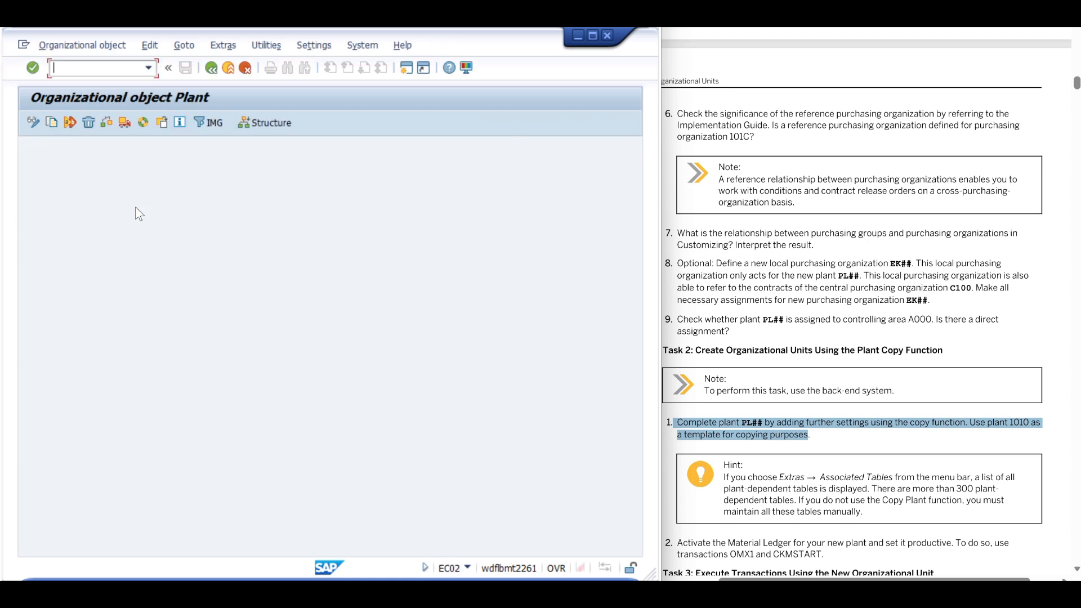
Copy plant 1010 to plant PL08, agree to complete the existing organizational object and acknowledge the result message
left_click(51, 123)
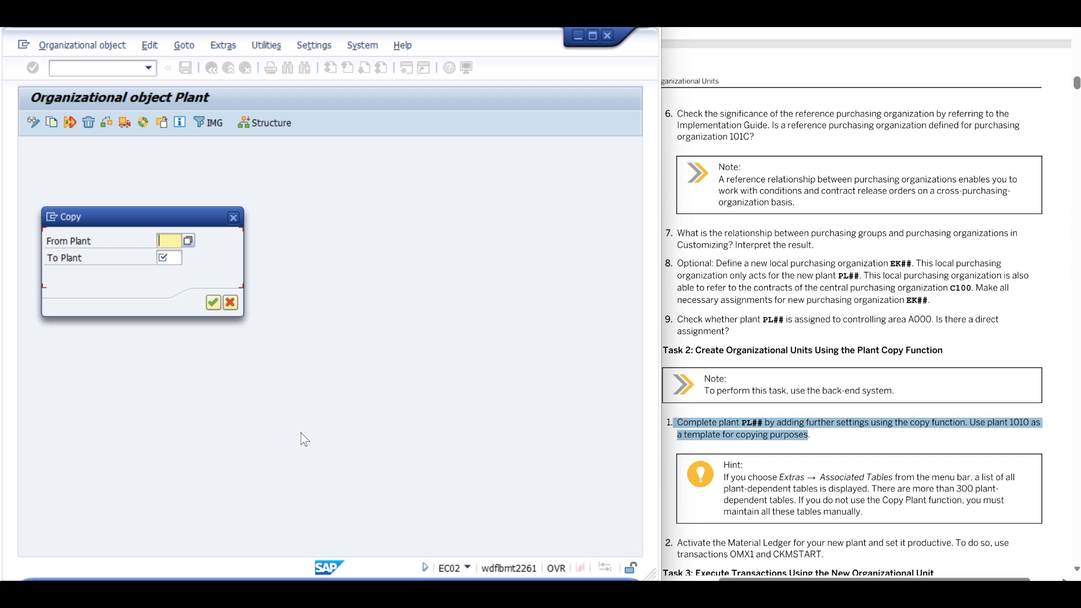
type("1010")
key("Tab")
type("PL08")
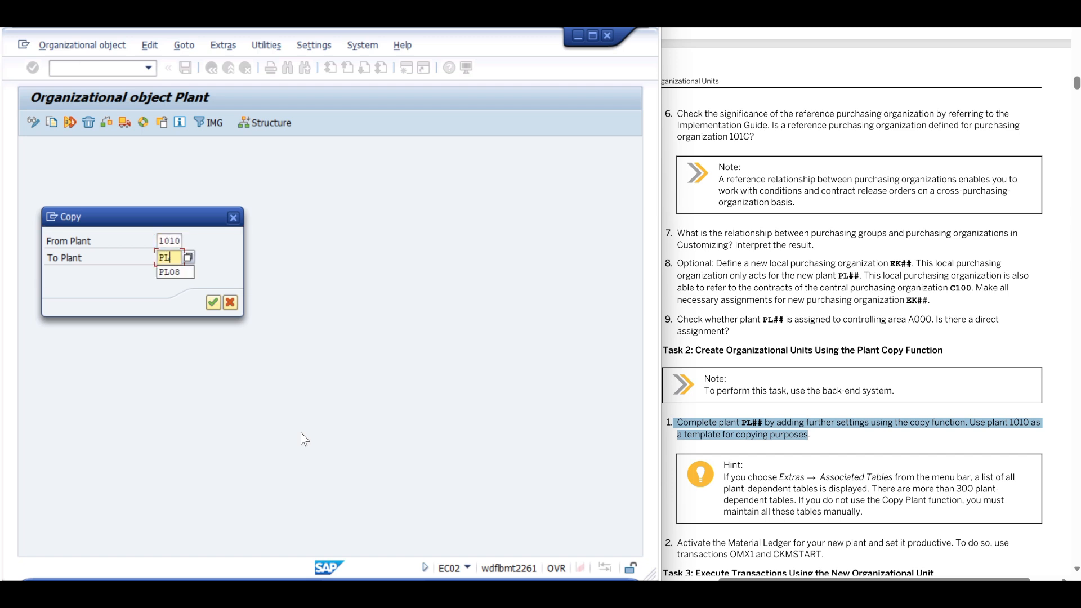
key("Tab")
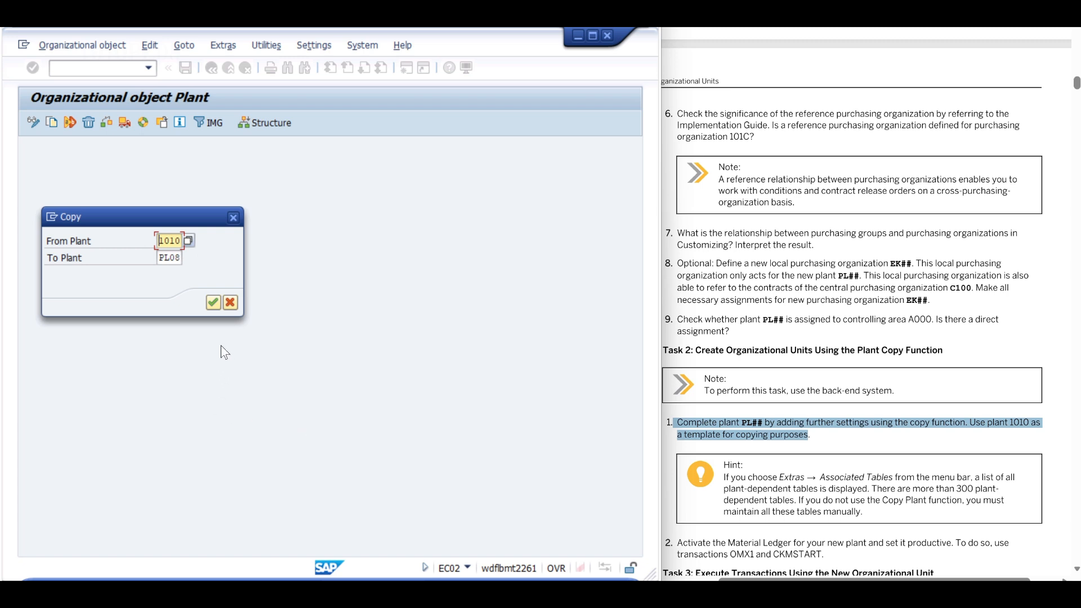
left_click(212, 303)
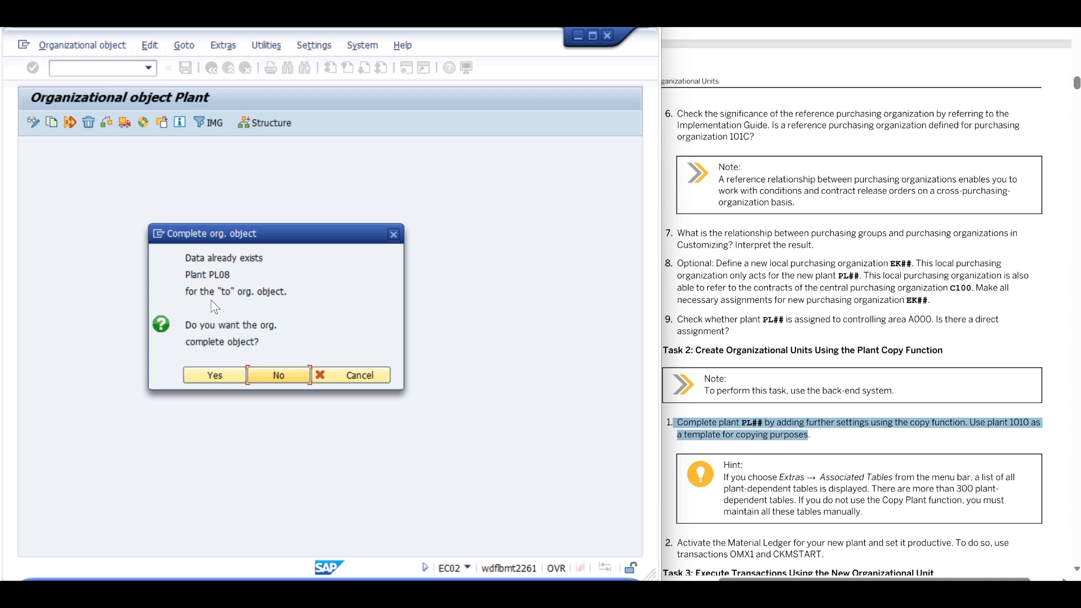
left_click(210, 375)
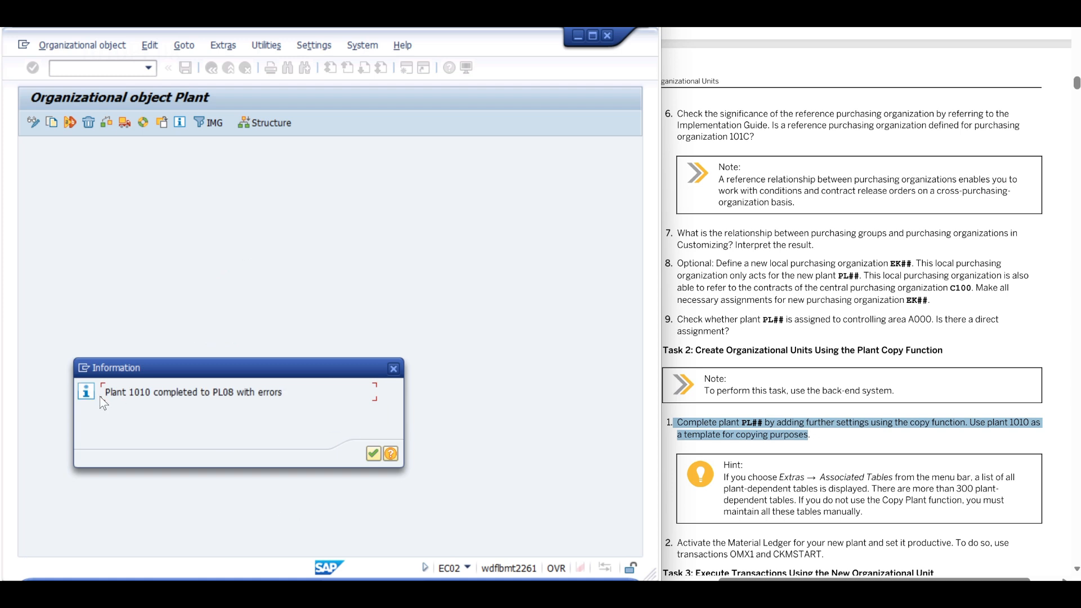
left_click(374, 453)
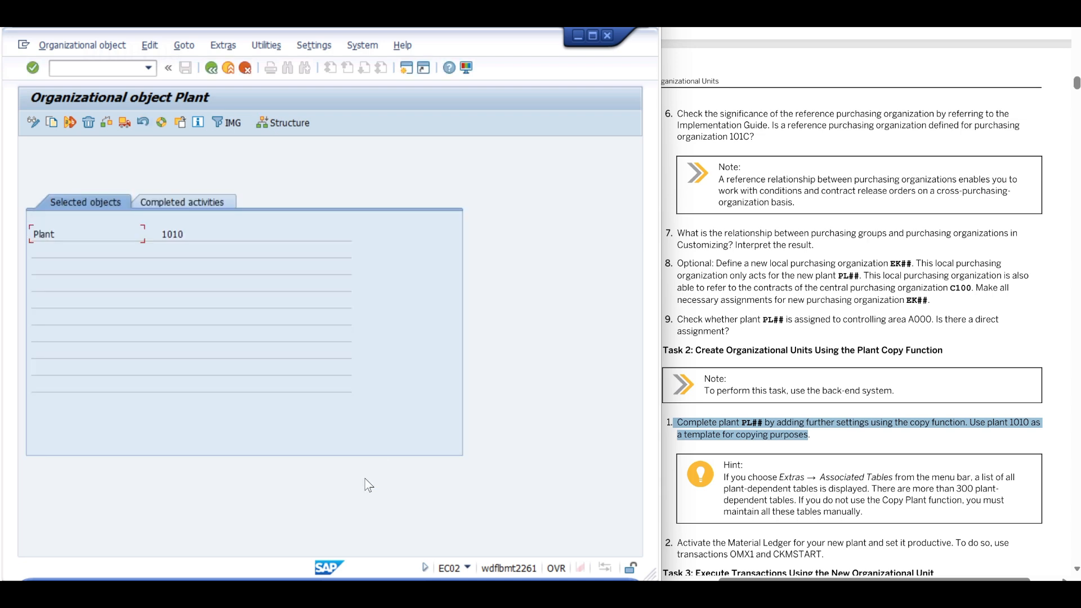
Highlight the hint about plant-dependent tables in the exercise and display the associated tables of the Plant organizational object
double_click(733, 465)
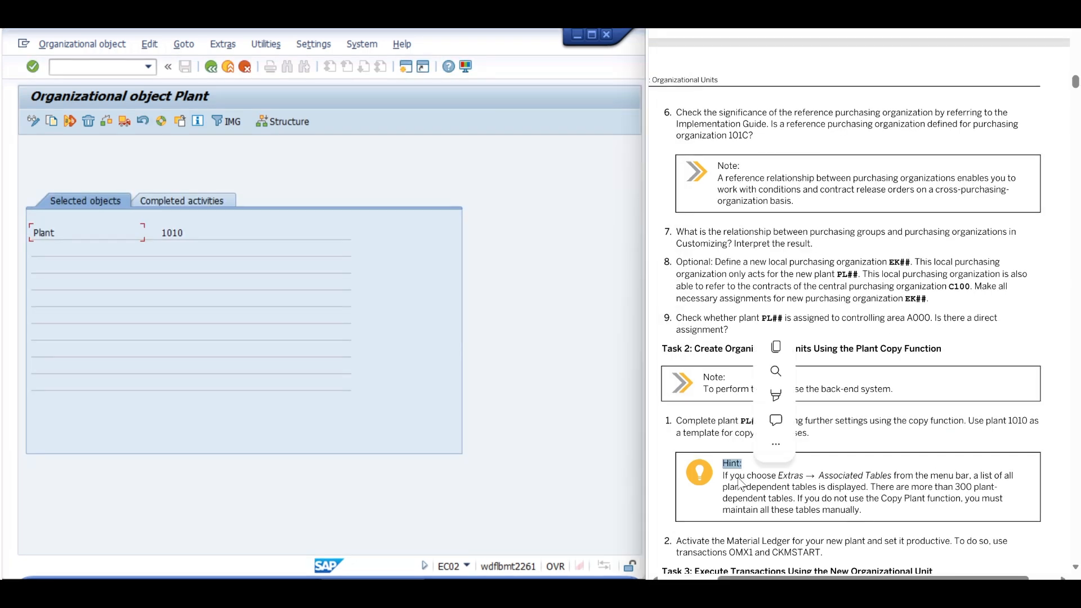
left_click_drag(723, 475, 880, 512)
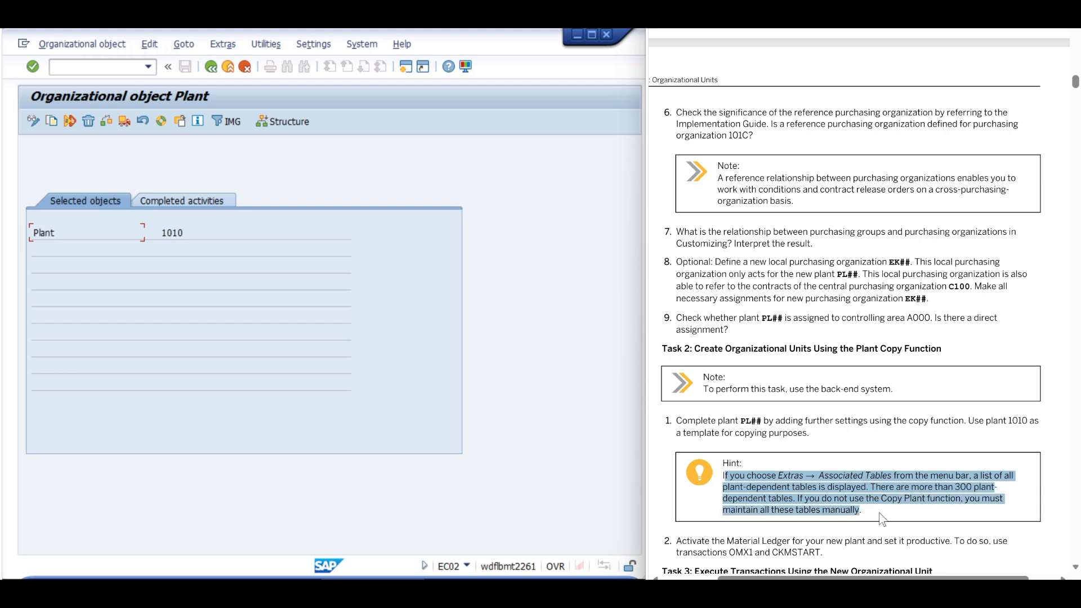
left_click(786, 484)
left_click(507, 157)
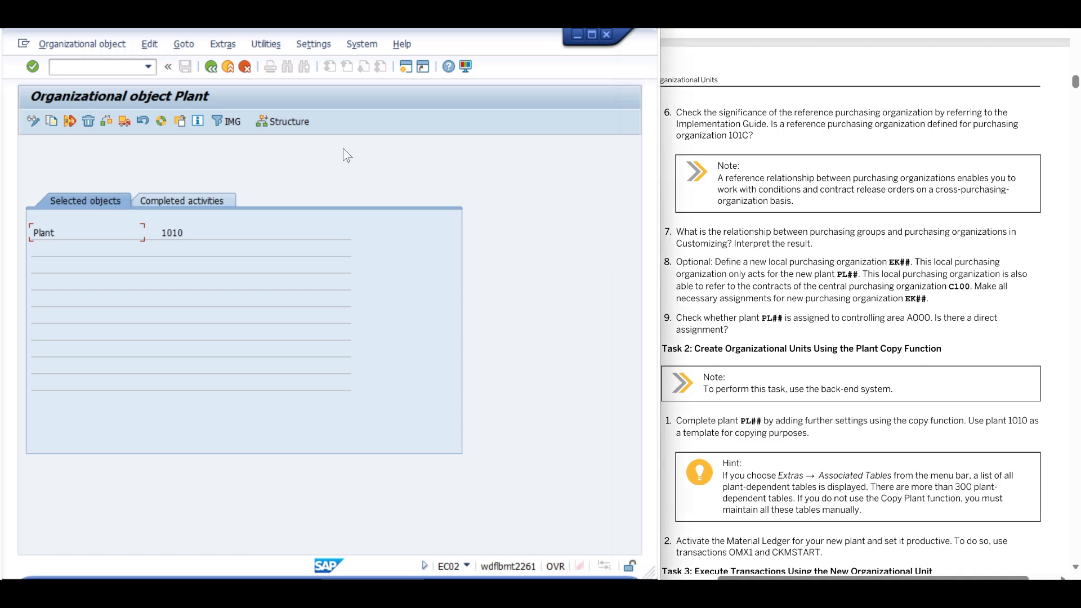
left_click(221, 47)
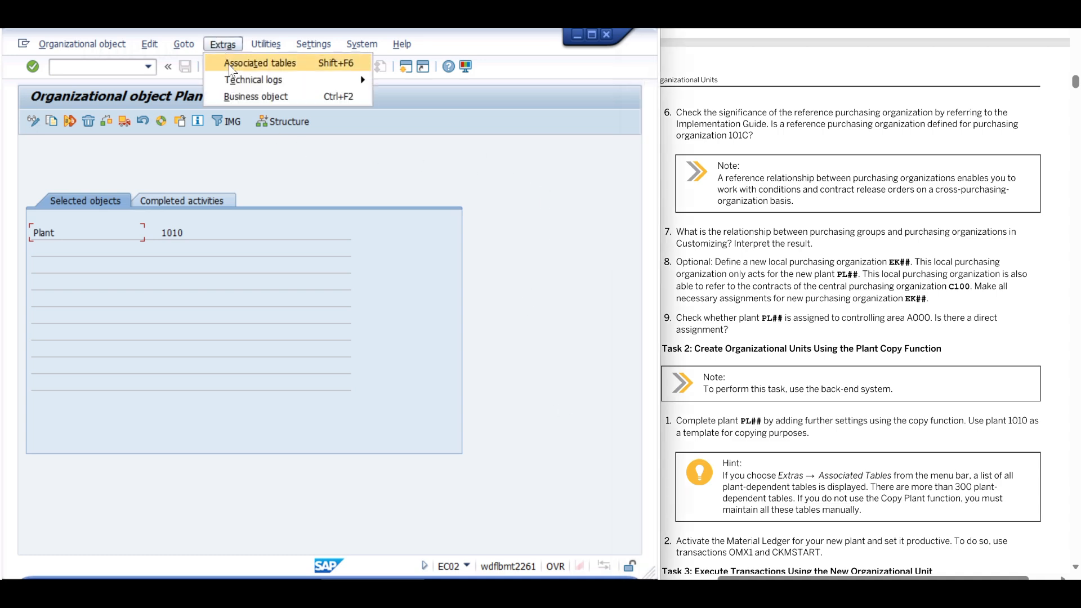
left_click(231, 66)
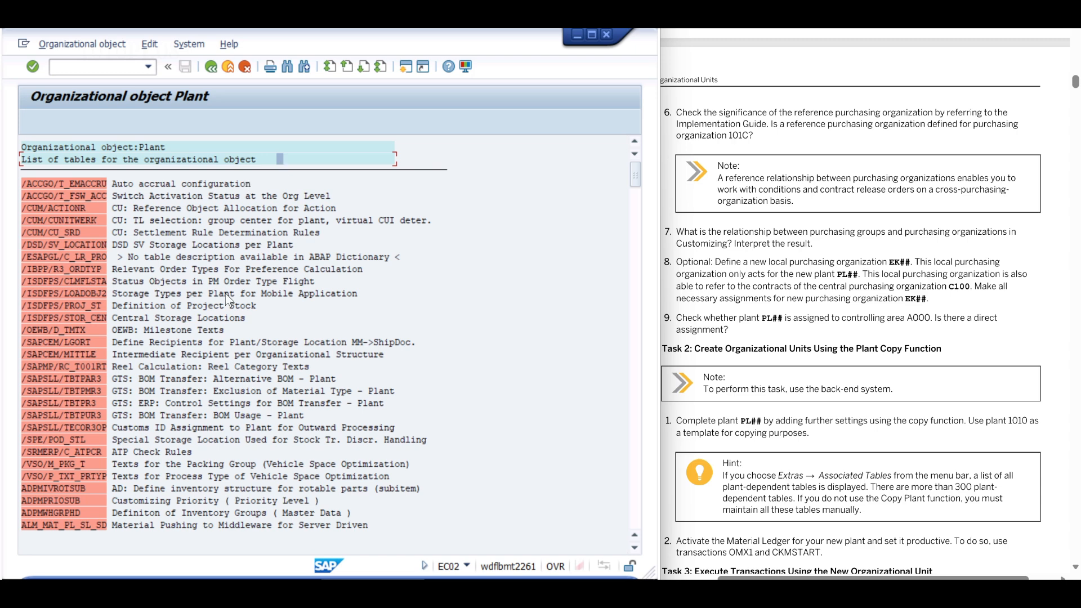
Examine the list of tables belonging to the Plant organizational object through to its end, including the valuation area and storage location tables
left_click(634, 521)
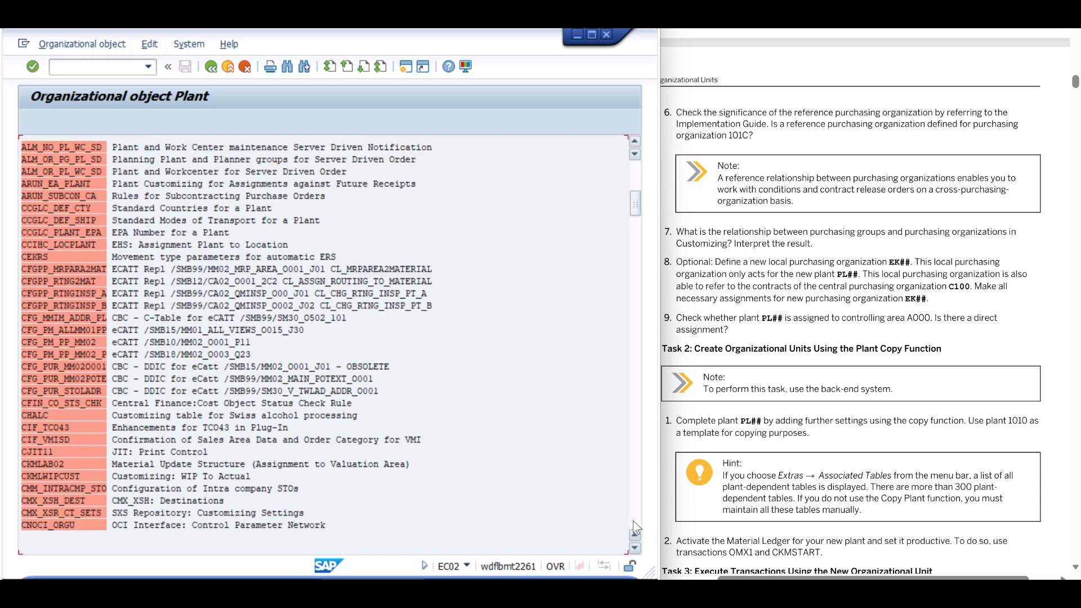
left_click(633, 521)
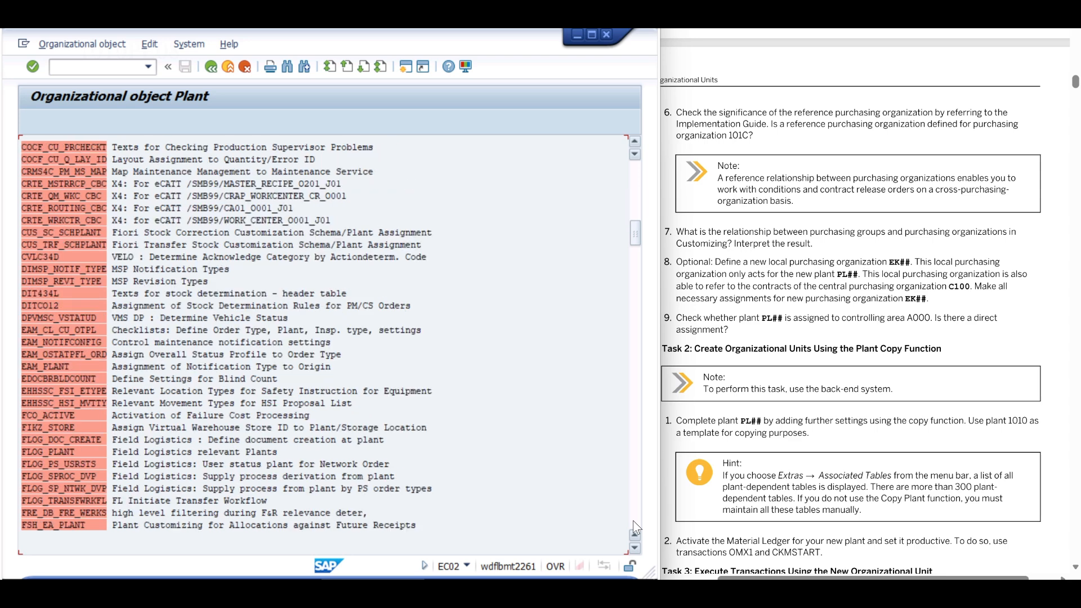
left_click(634, 521)
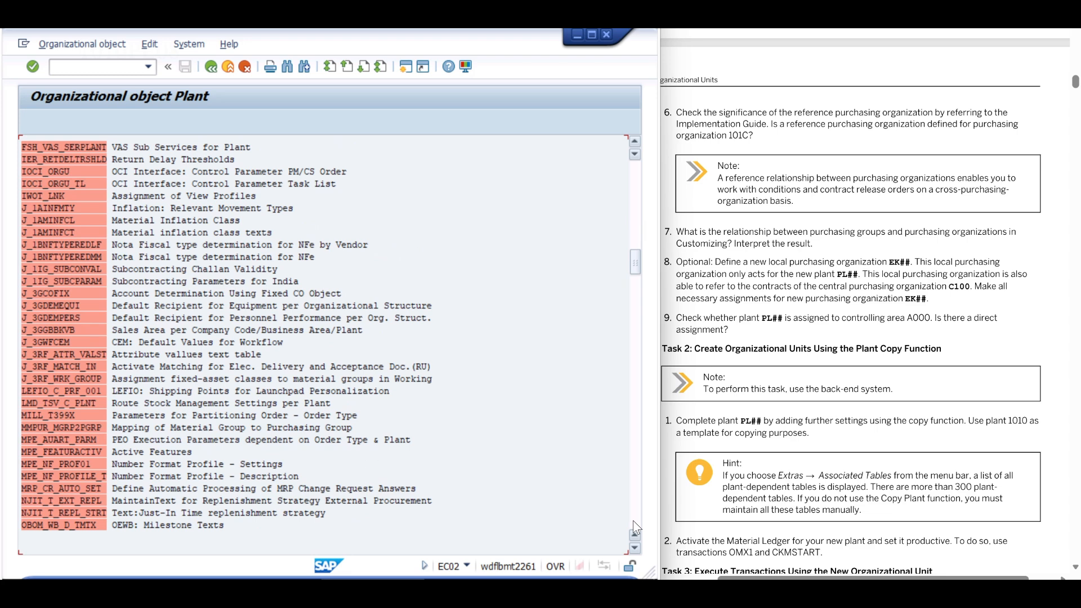
left_click(633, 523)
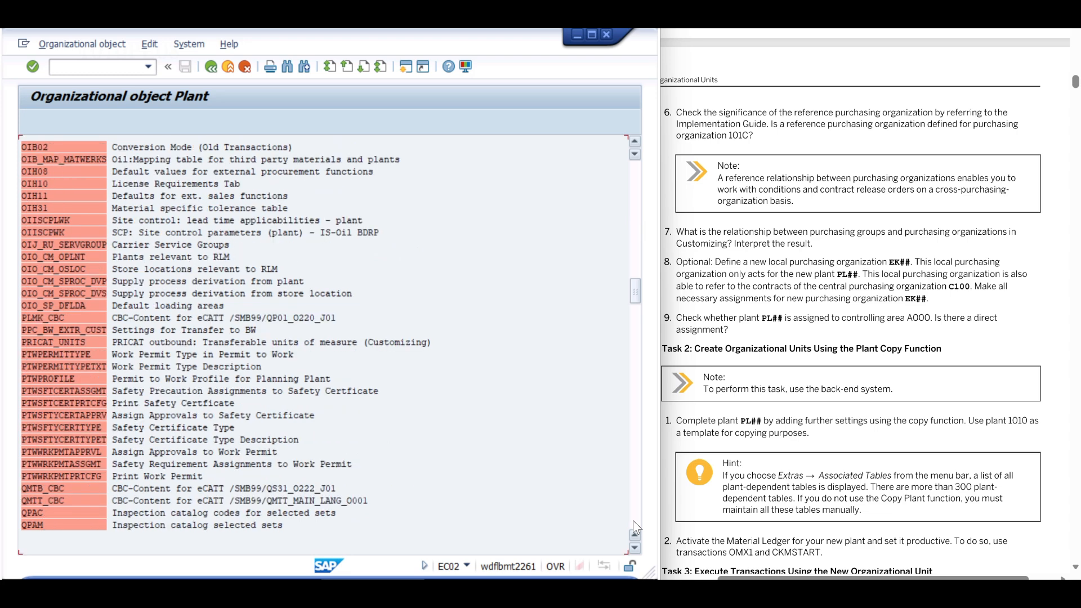
left_click(293, 212)
left_click(636, 525)
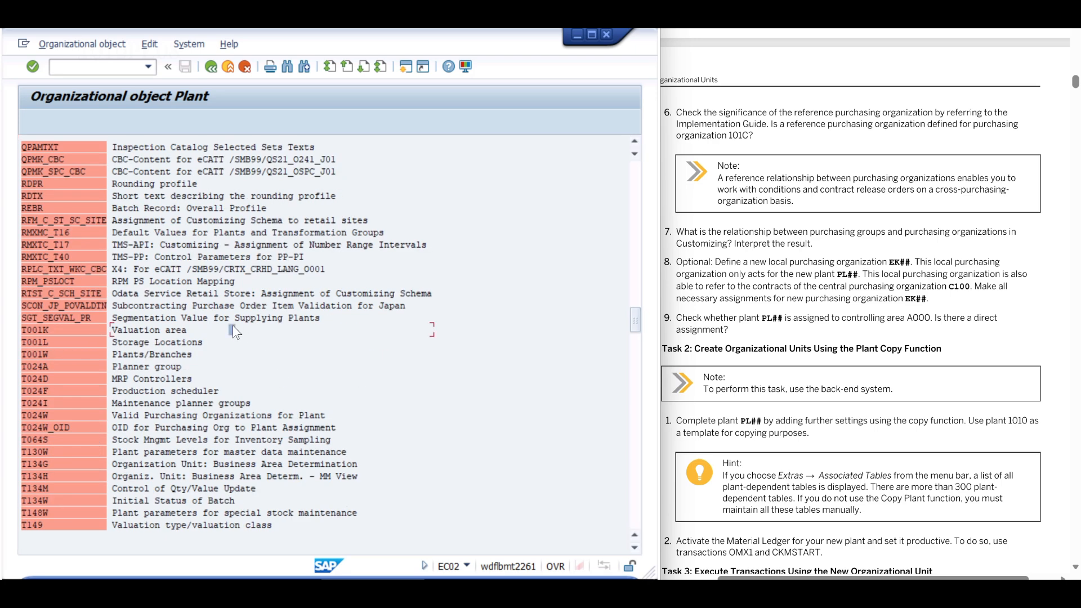
left_click(227, 341)
left_click(226, 380)
left_click(638, 521)
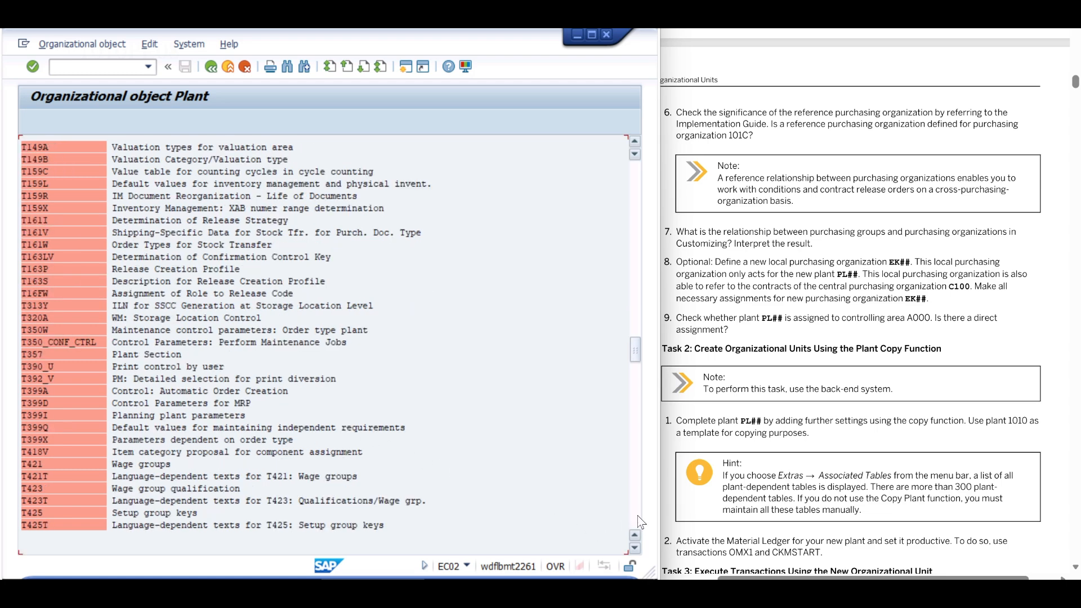
left_click(637, 521)
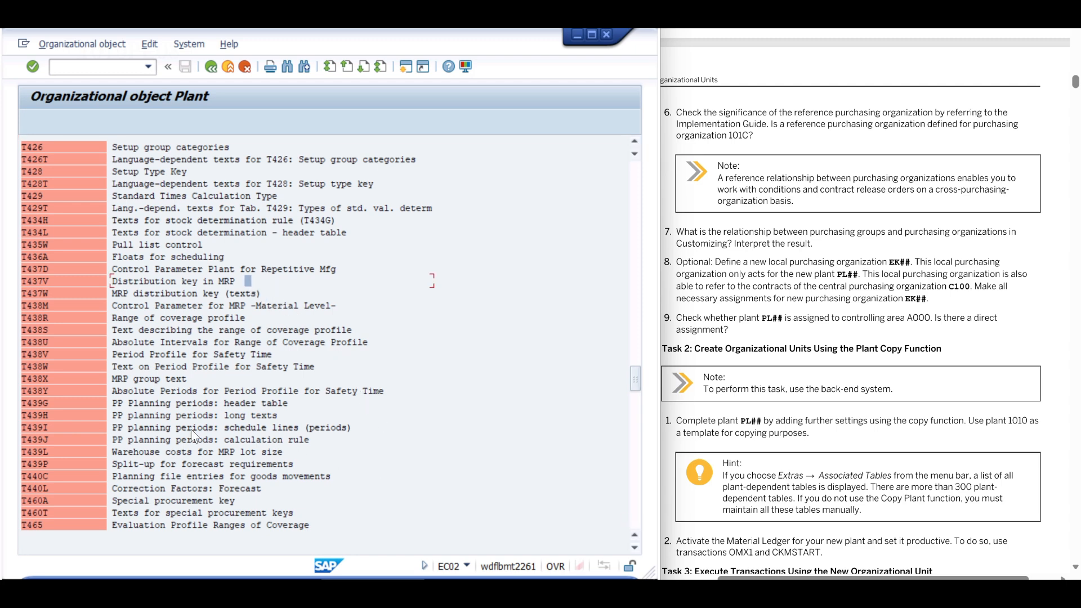
left_click(333, 403)
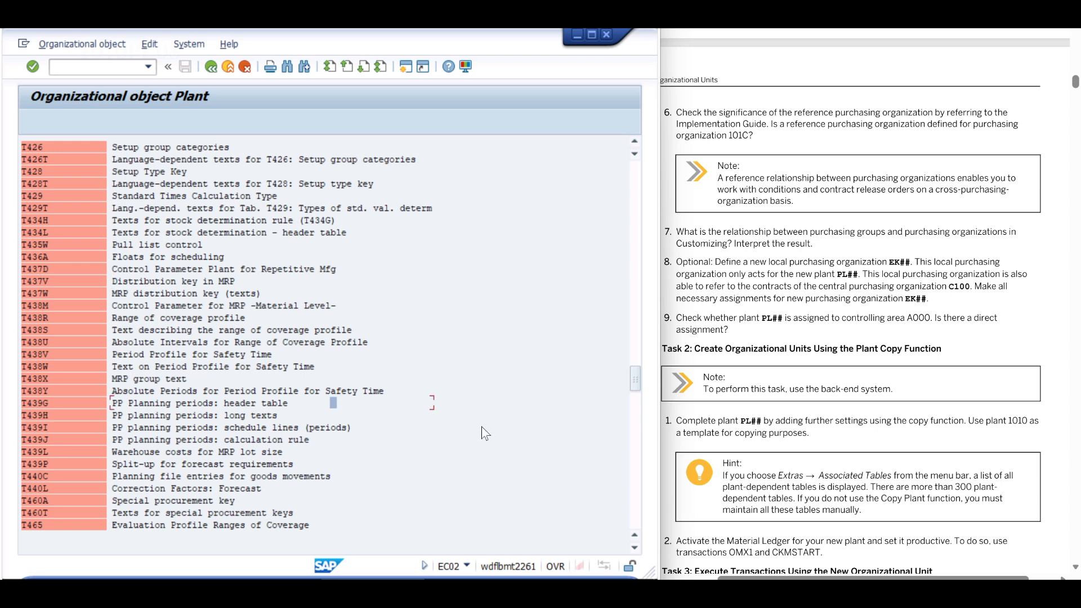
left_click(634, 518)
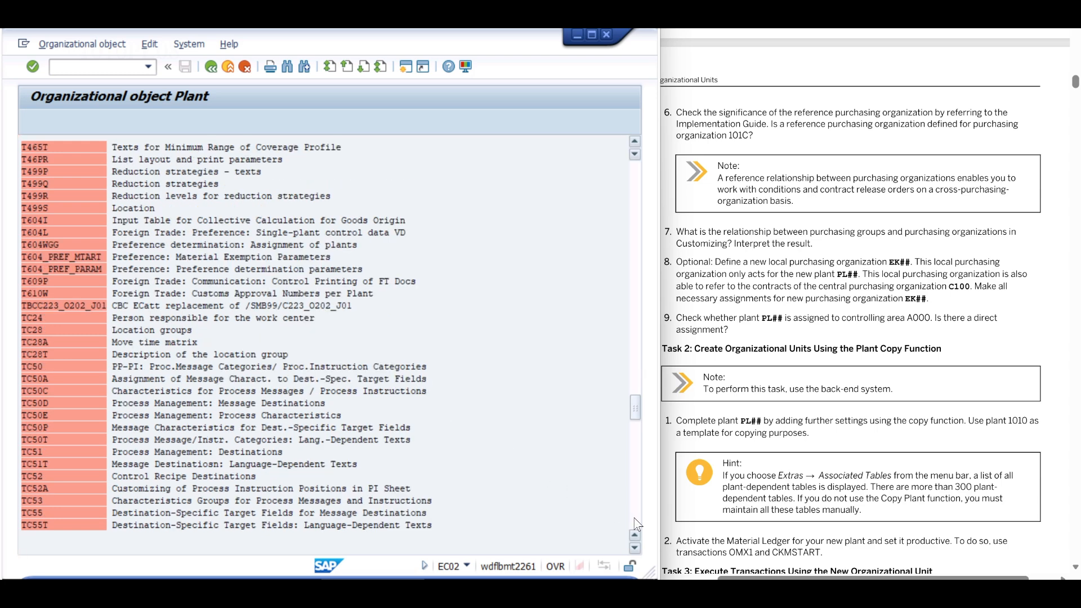
left_click(634, 523)
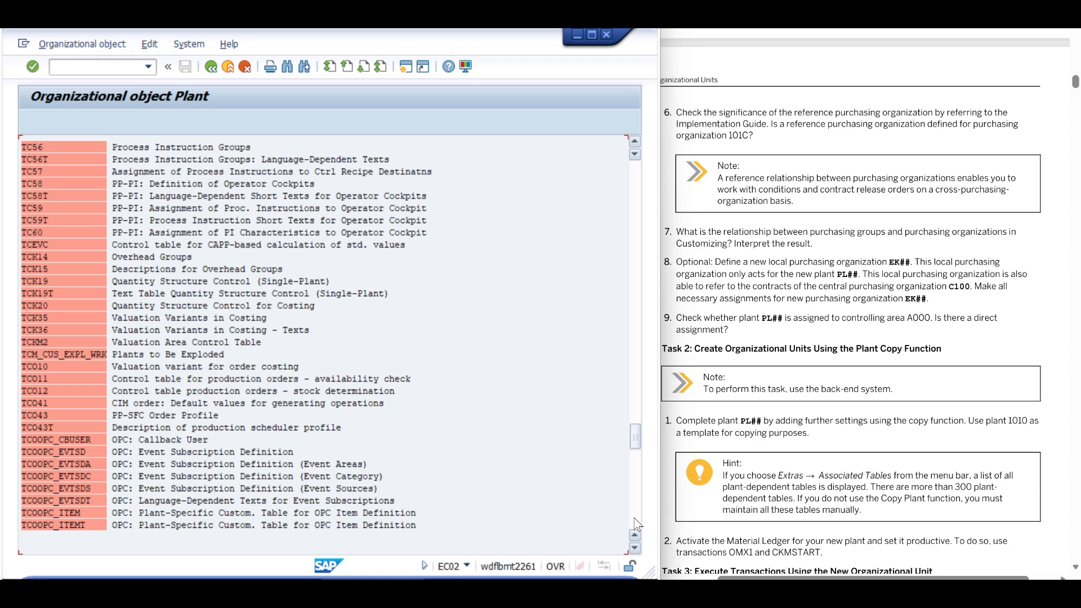
left_click(635, 523)
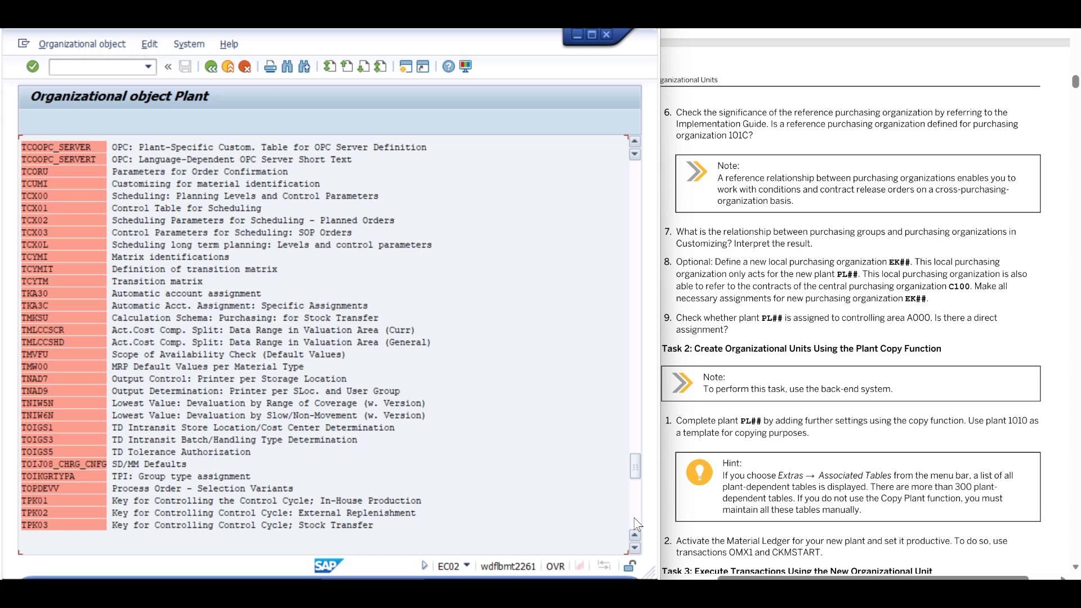
left_click(635, 523)
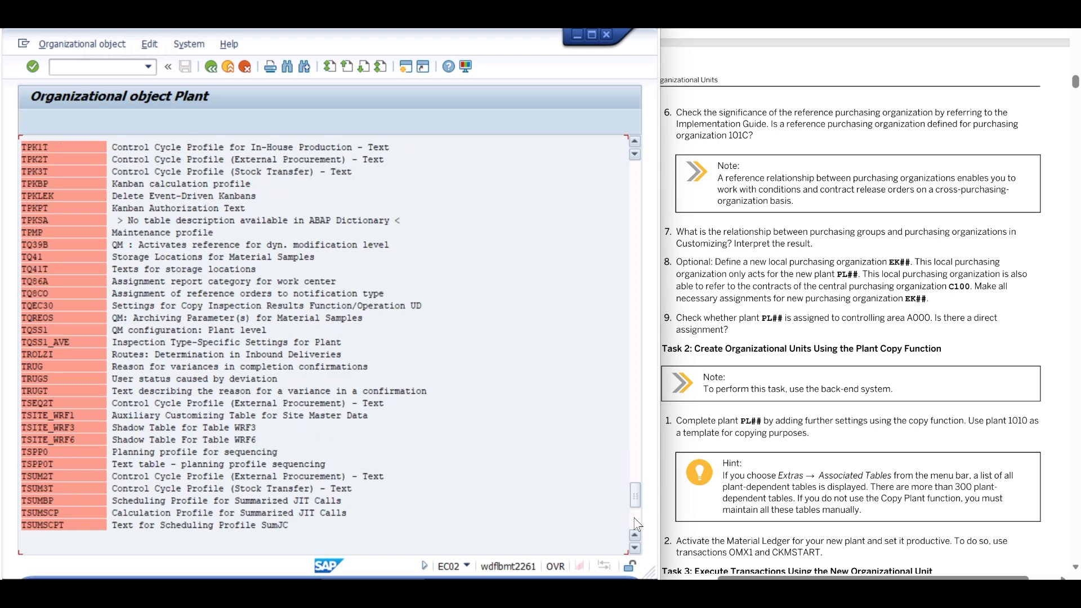
left_click(635, 523)
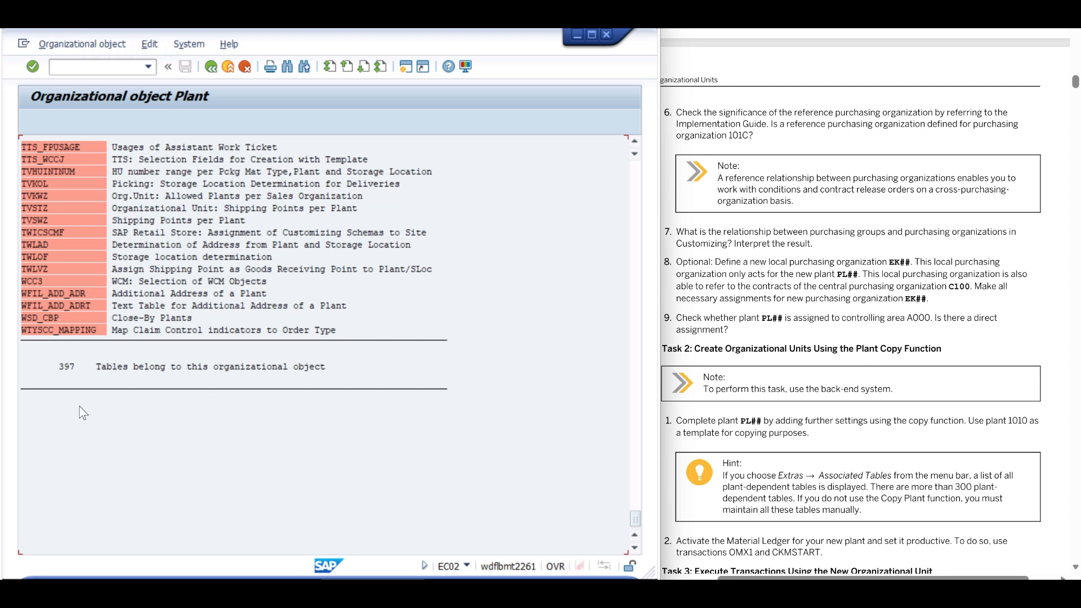
Leave the table list and the plant copy function, dismiss the activity selection and exit the IMG
left_click(212, 67)
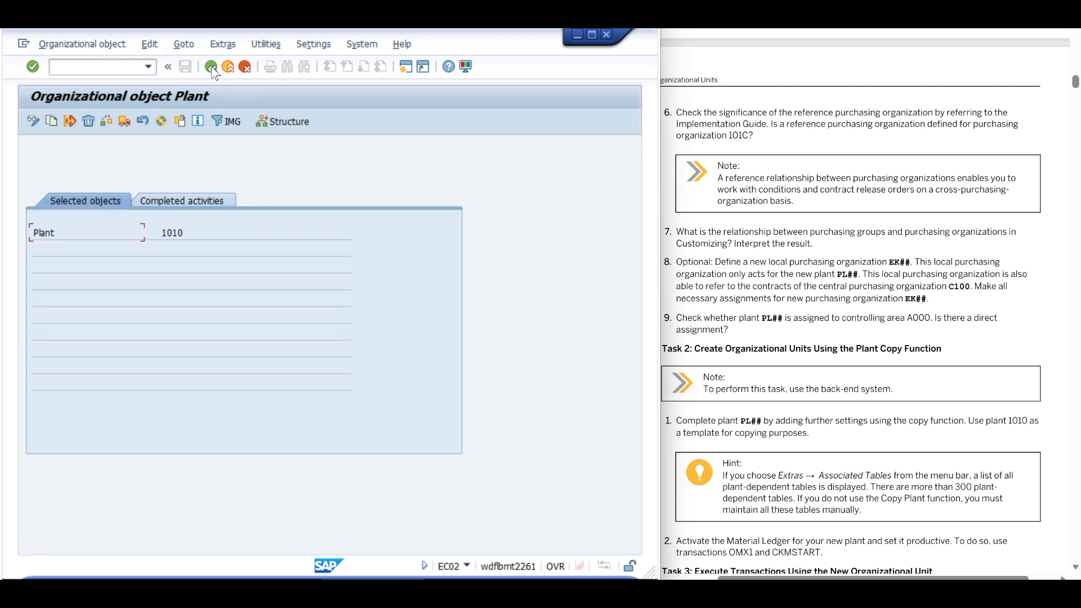
left_click(212, 68)
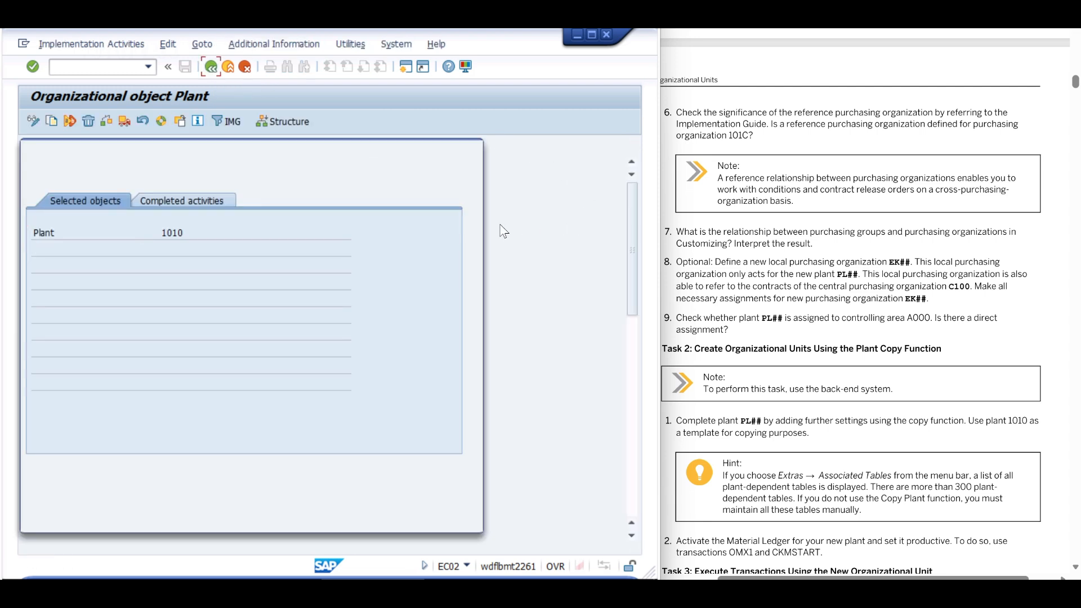
left_click(213, 66)
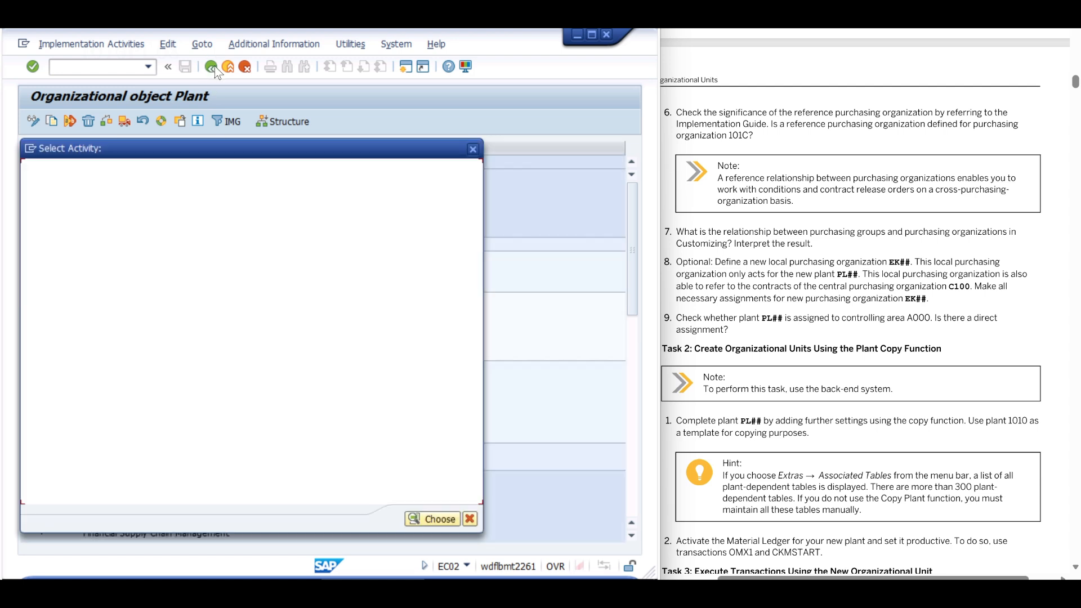
left_click(470, 519)
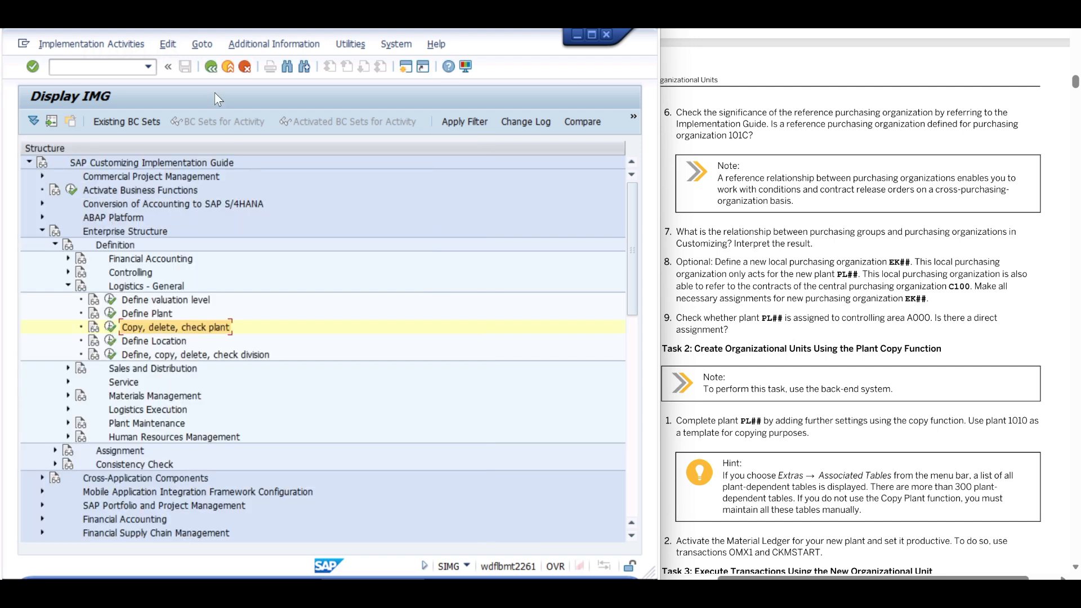
left_click(213, 66)
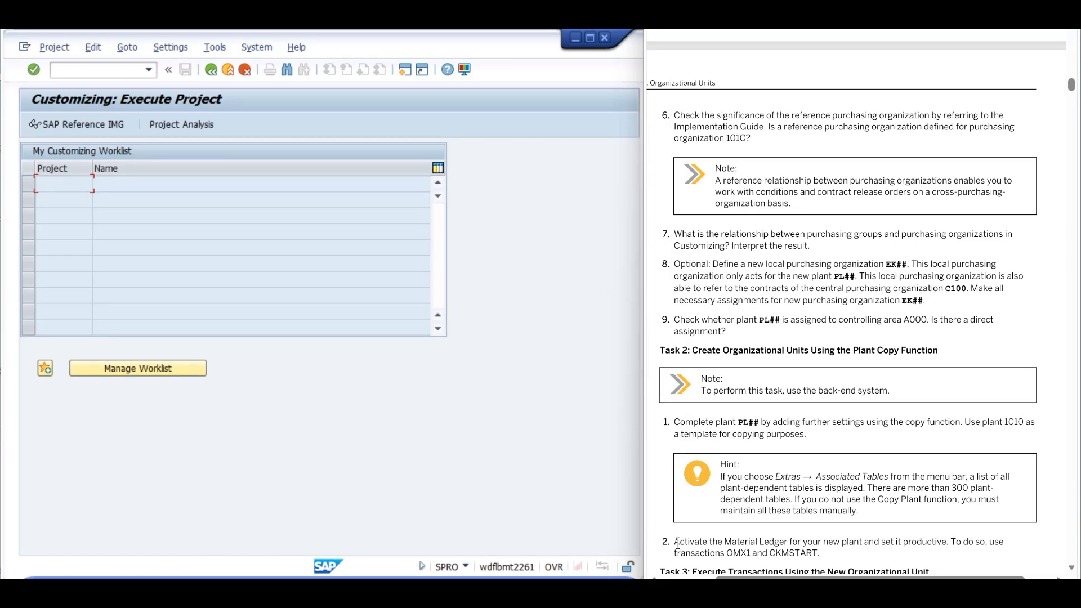
Highlight the exercise instruction on activating the Material Ledger for the new plant and start transaction OMX1
left_click_drag(674, 542, 722, 542)
left_click_drag(789, 542, 724, 556)
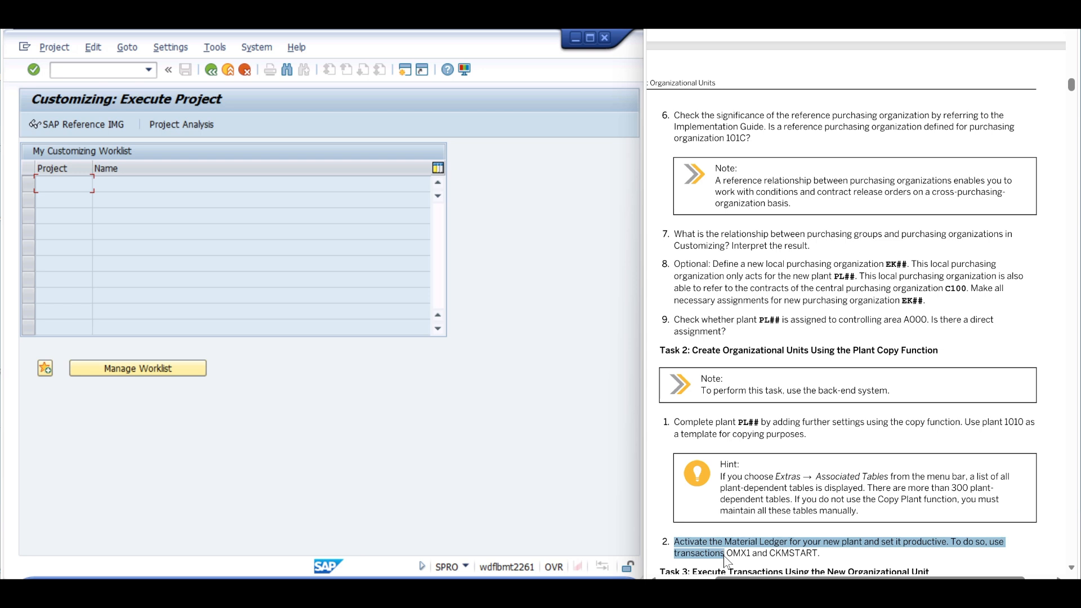
left_click(383, 401)
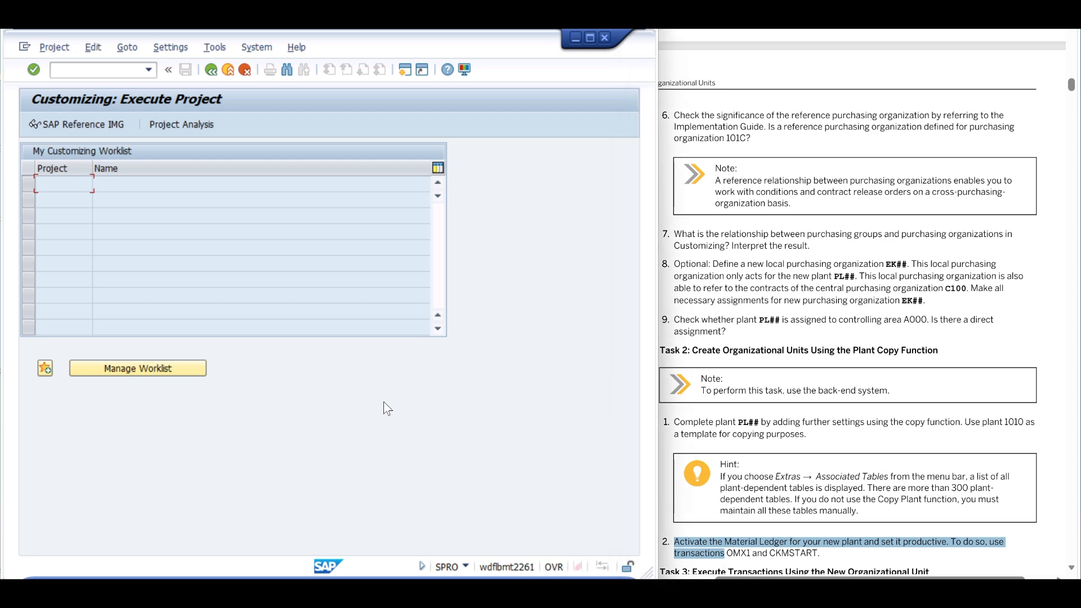
left_click(91, 72)
type("/nOMX1")
key("Return")
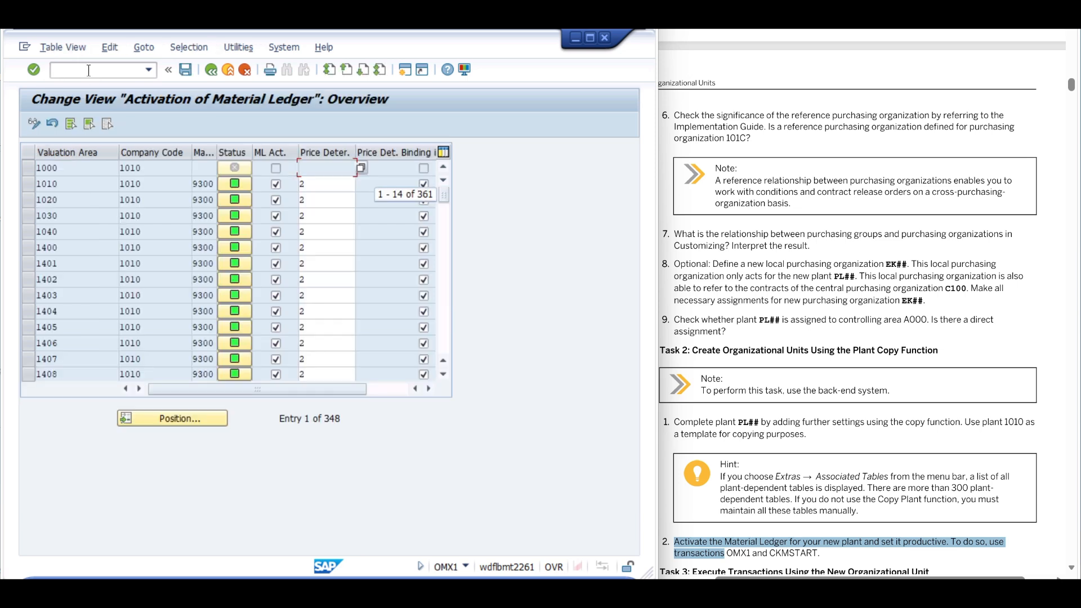
Locate valuation area PL08, activate the Material Ledger for it and set its price determination to 2
left_click(174, 419)
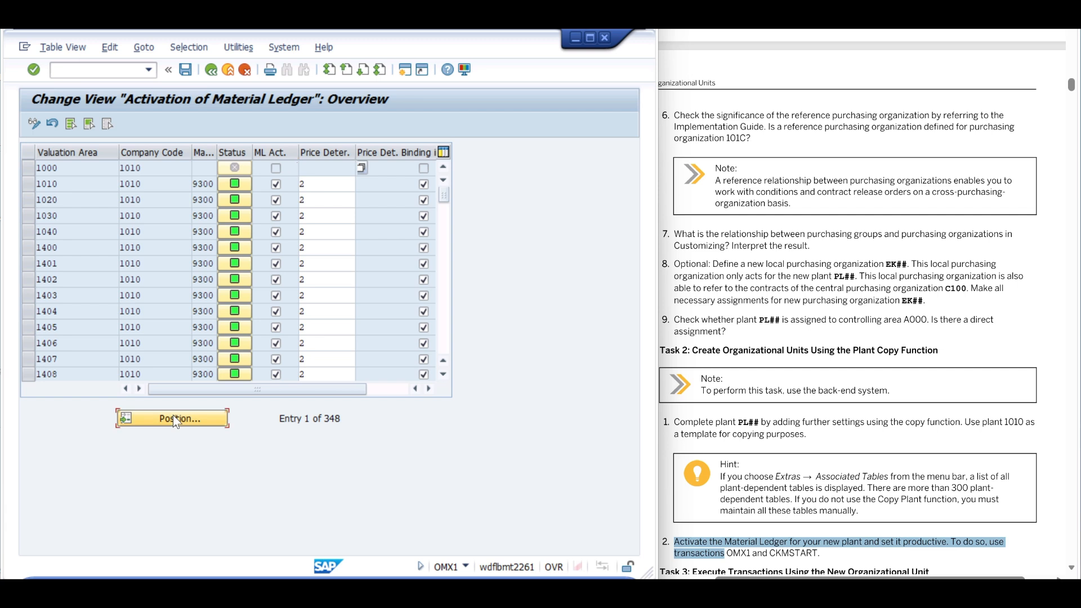
type("PL")
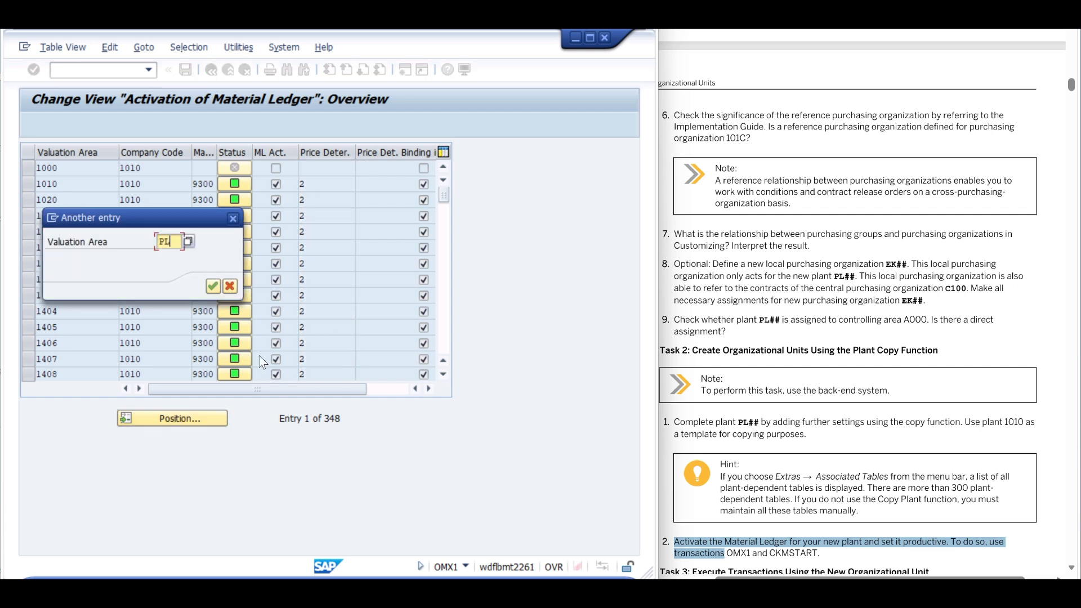
type("08")
key("Return")
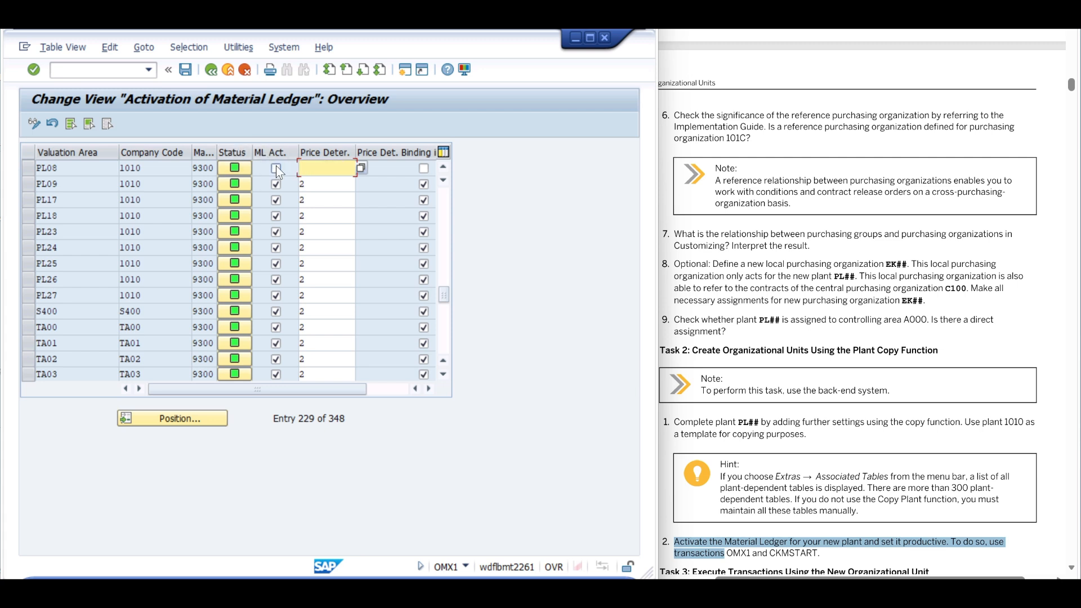
left_click(276, 168)
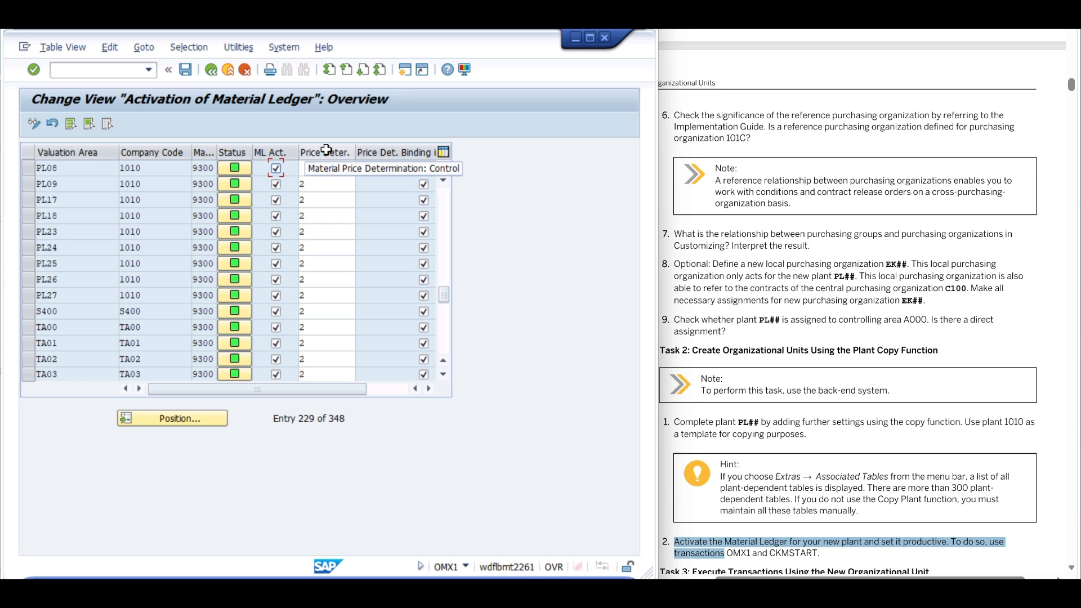
left_click(322, 169)
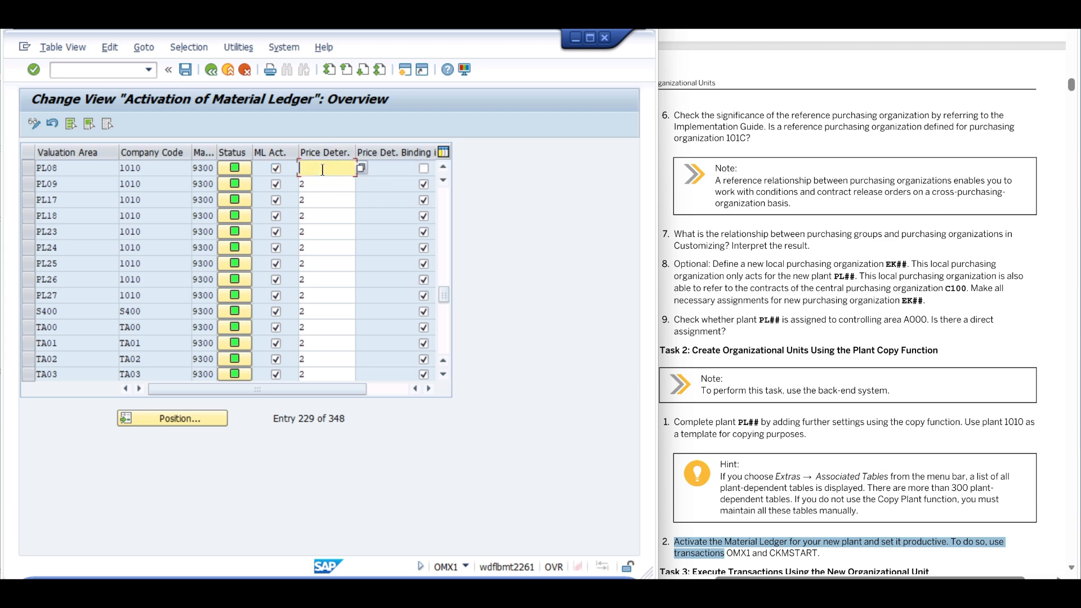
type("2")
key("Tab")
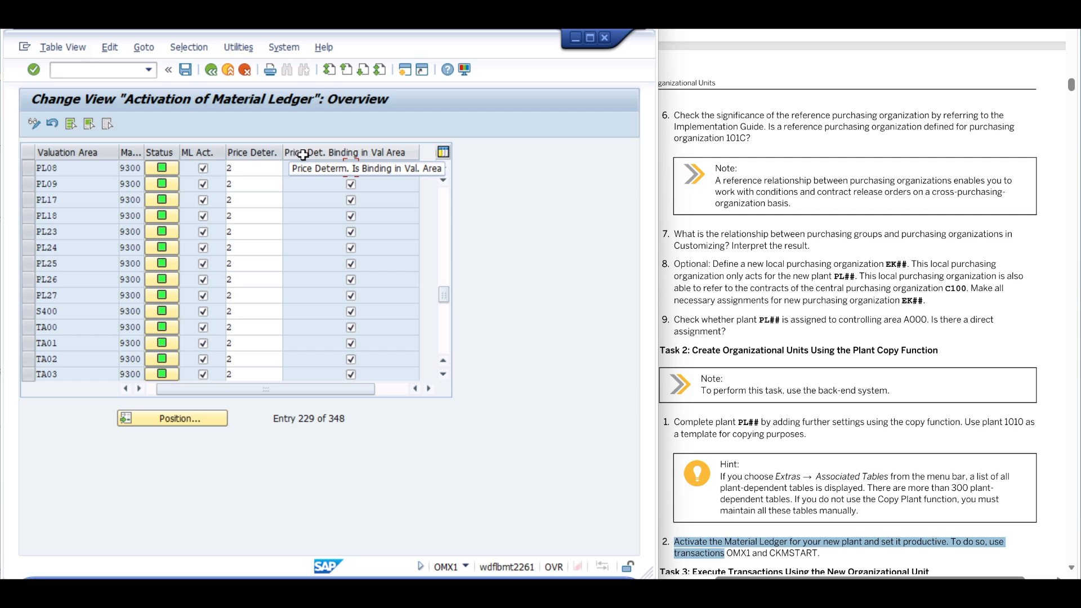
Make price determination binding for valuation area PL08, save its Material Ledger activation and exit the activation view
left_click(353, 168)
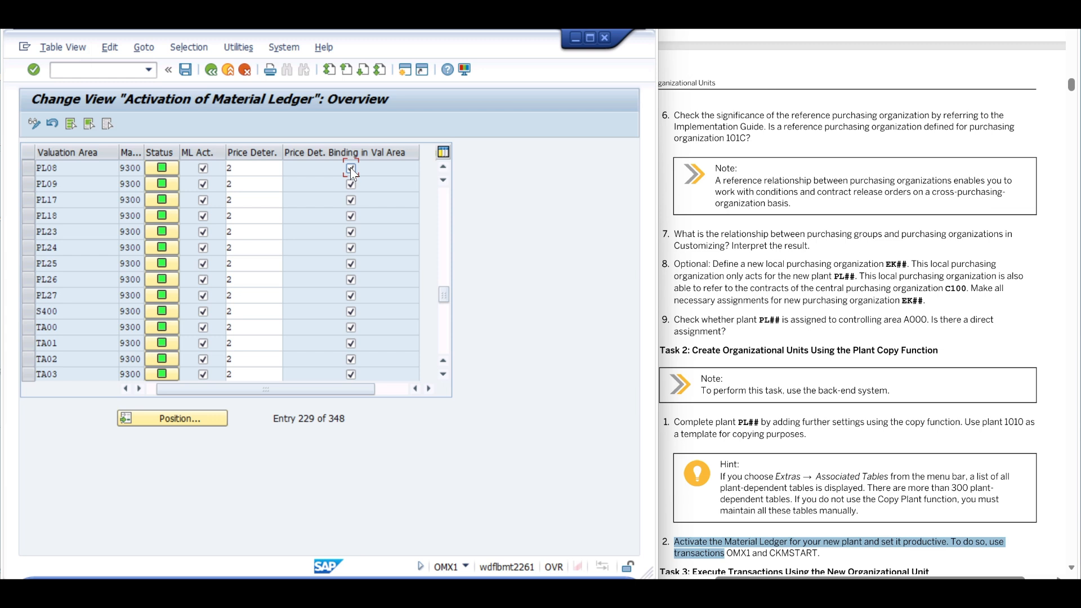
left_click(350, 167)
left_click_drag(215, 389, 168, 393)
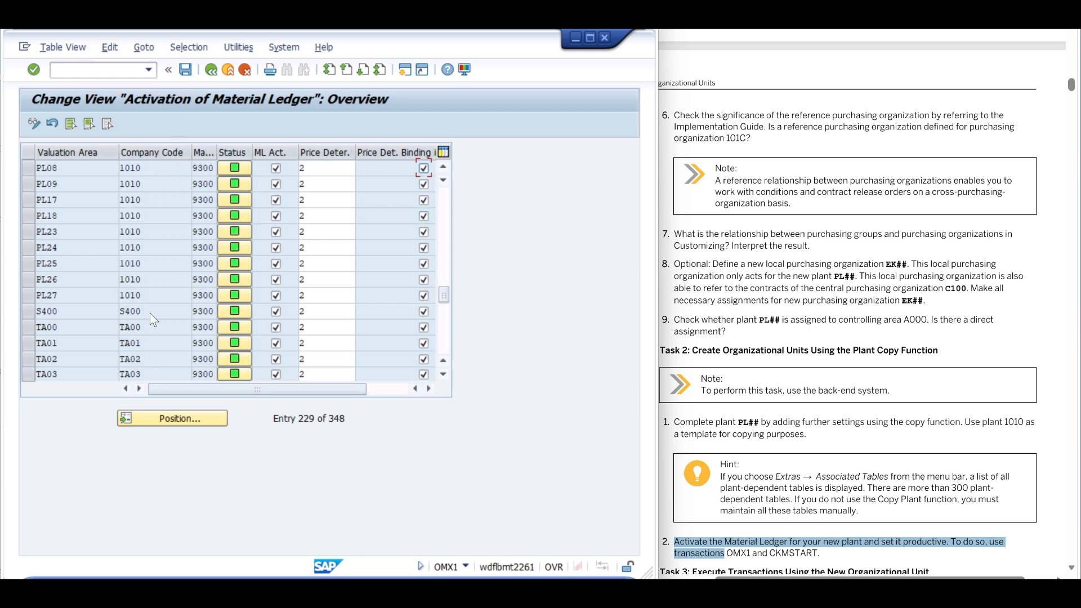
left_click(186, 71)
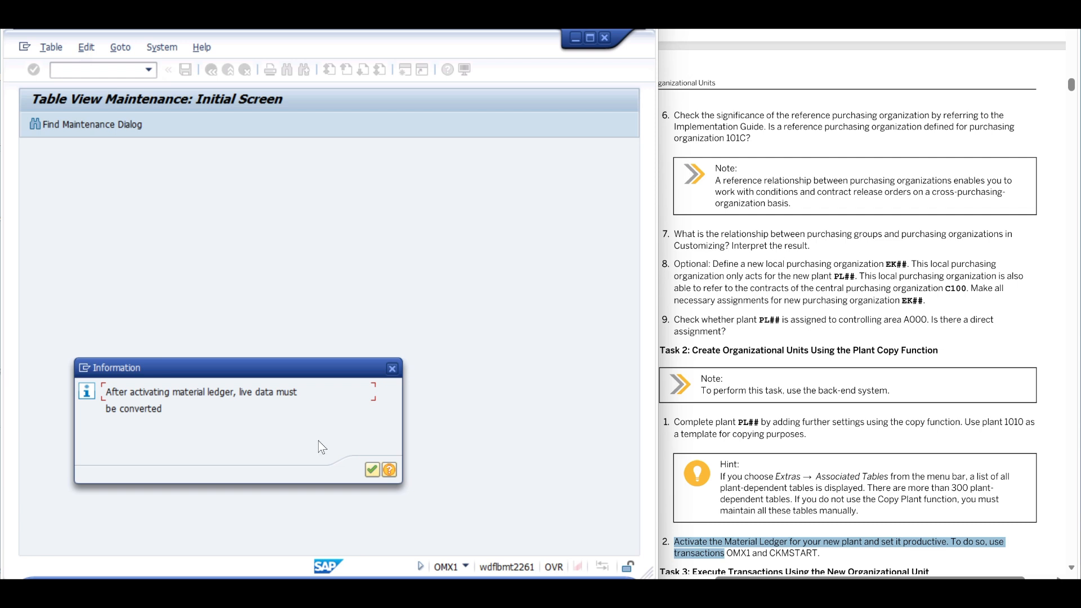
left_click(371, 470)
key("ctrl+s")
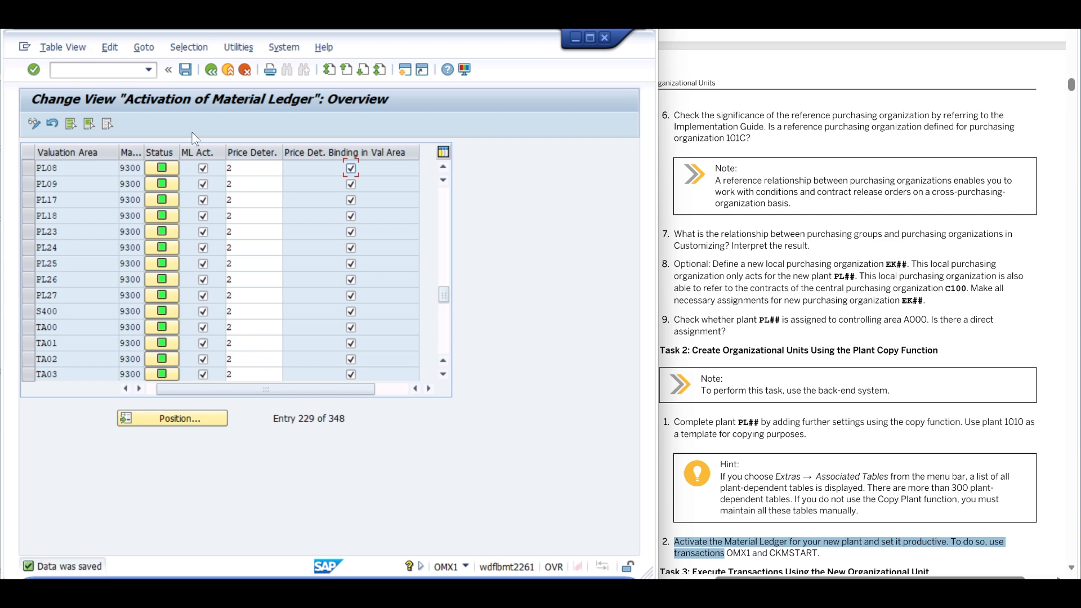
left_click(228, 71)
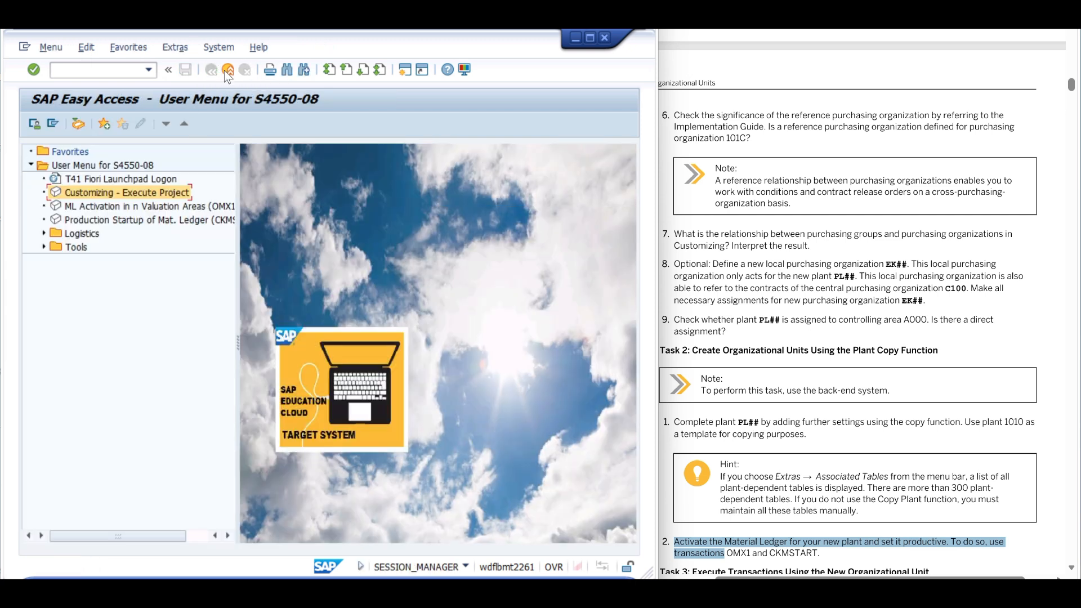
Highlight CKMSTART in the exercise instructions and start that transaction for the Material Ledger production startup
double_click(134, 192)
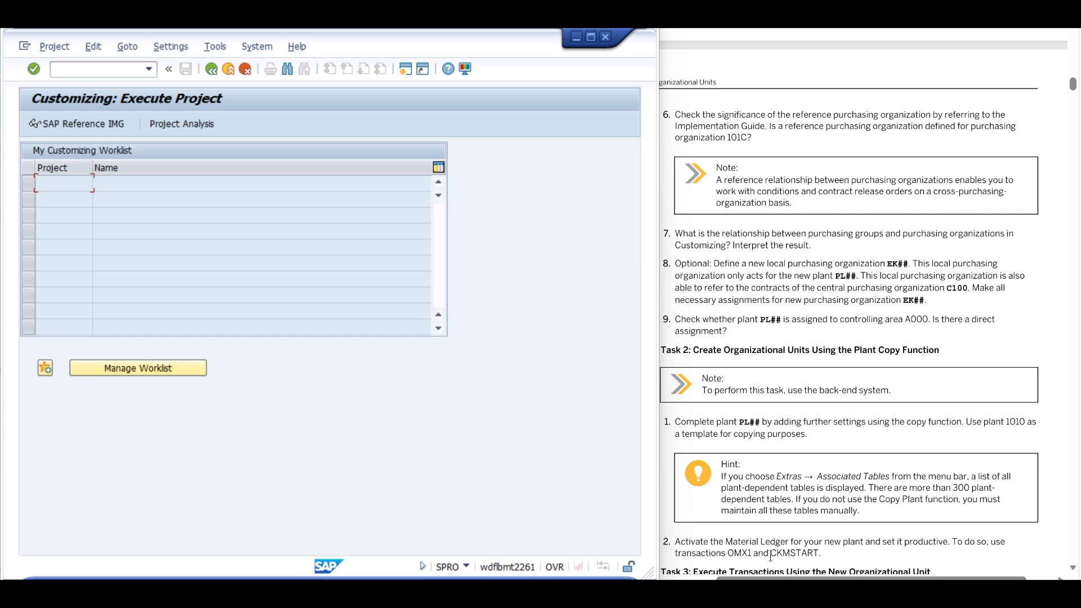
left_click_drag(770, 555, 821, 554)
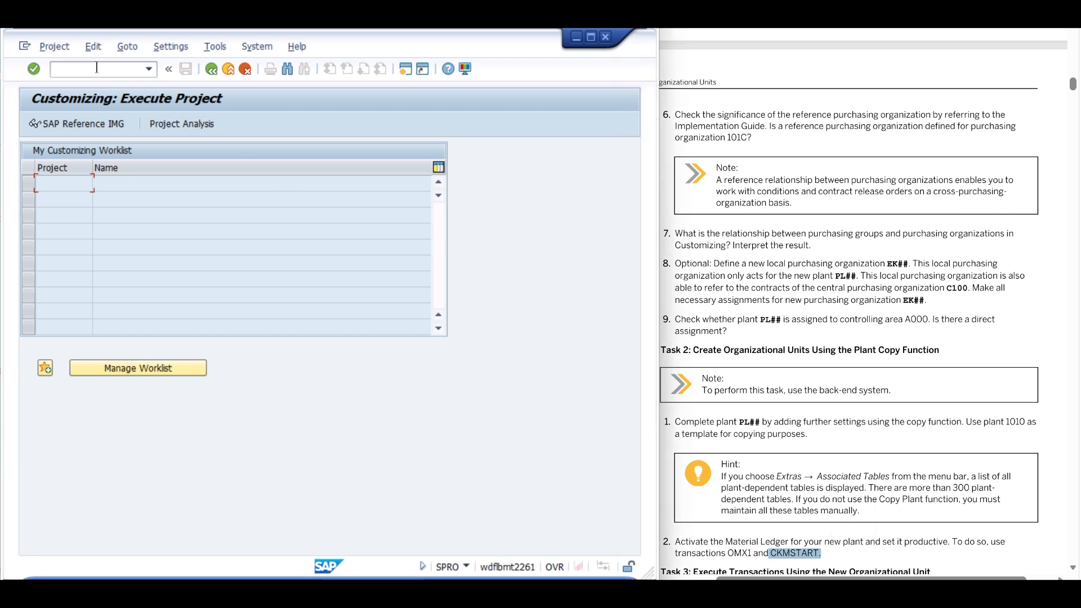
type("CKM")
key("BackSpace")
key("BackSpace")
key("BackSpace")
type("/nCKM")
key("Return")
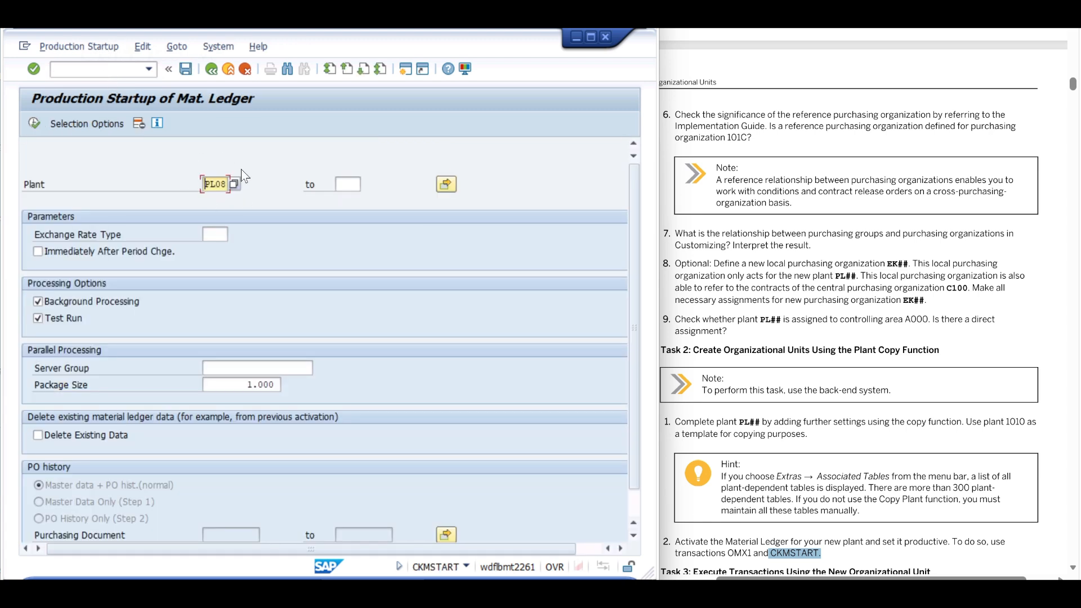
Run the Material Ledger production startup for plant PL08 as an immediate background job, with Test Run and Change print param. deselected, and exit
left_click(39, 318)
left_click(32, 121)
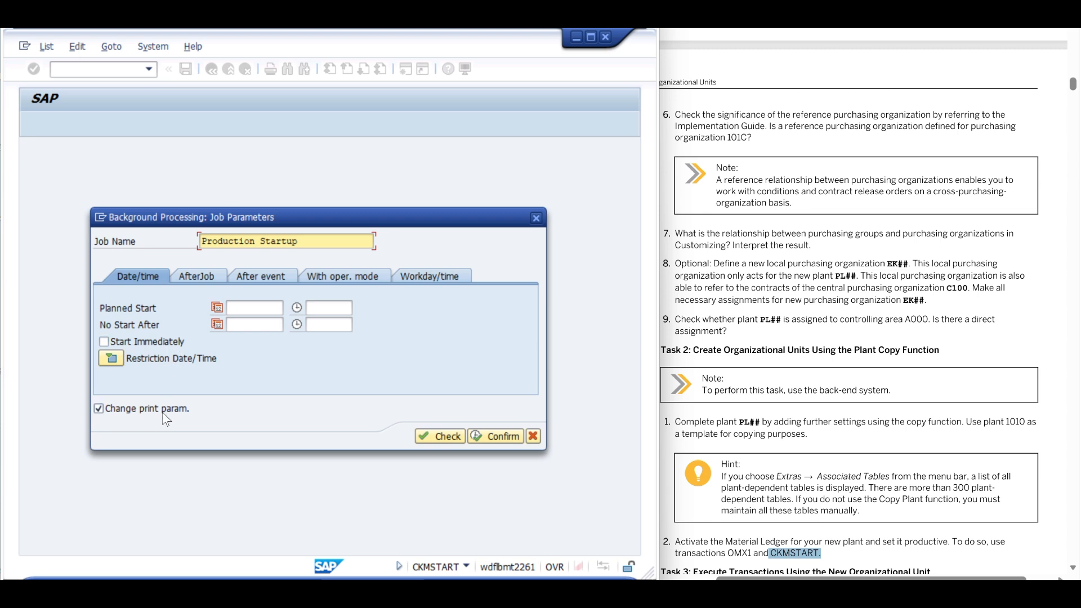
left_click(99, 408)
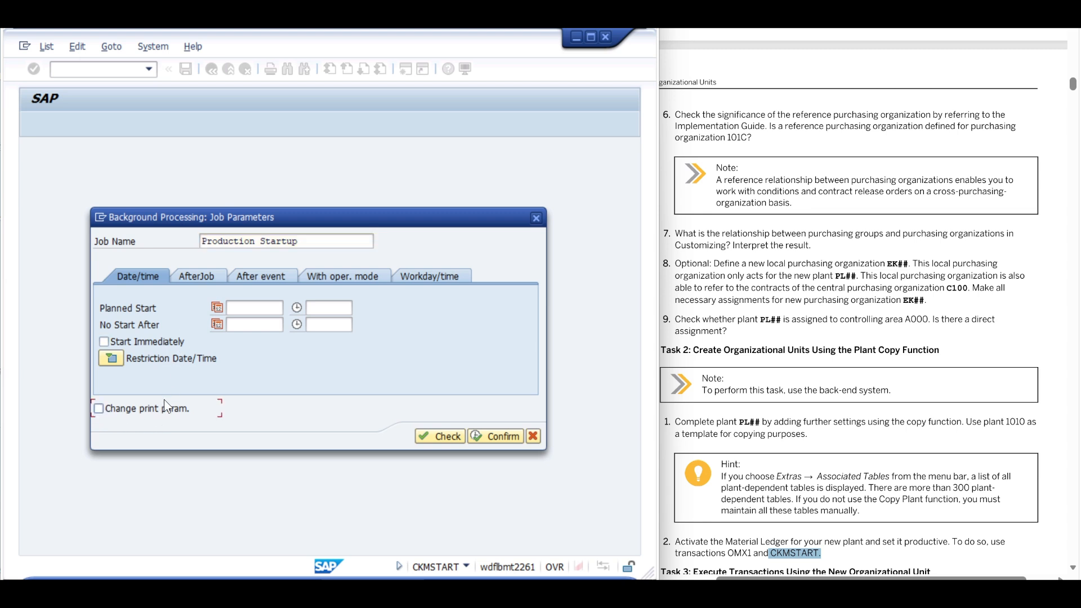
left_click(103, 341)
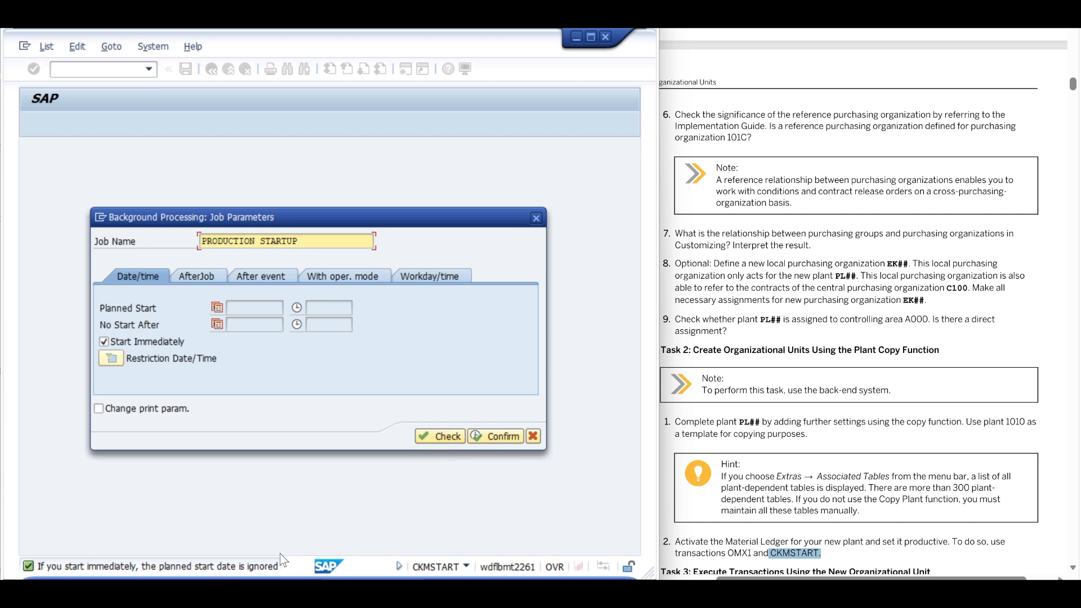
left_click(441, 434)
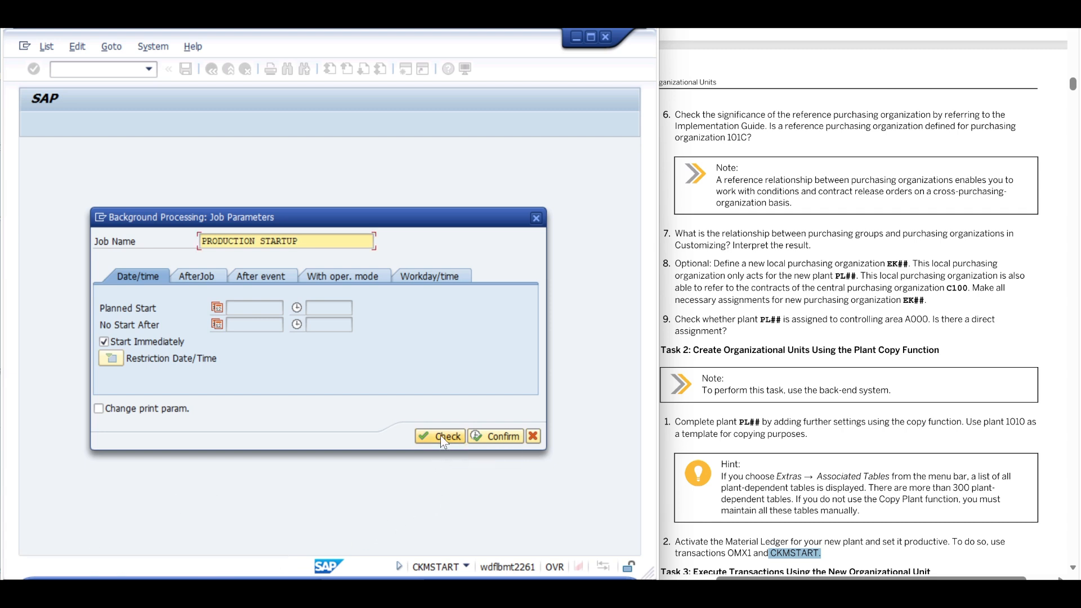
left_click(494, 437)
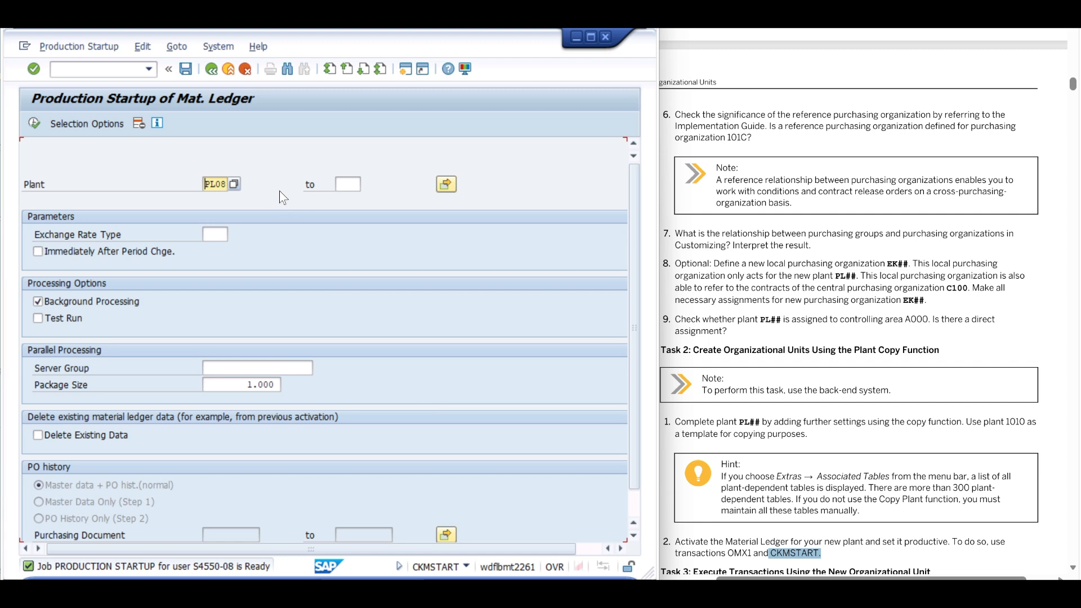
left_click(229, 69)
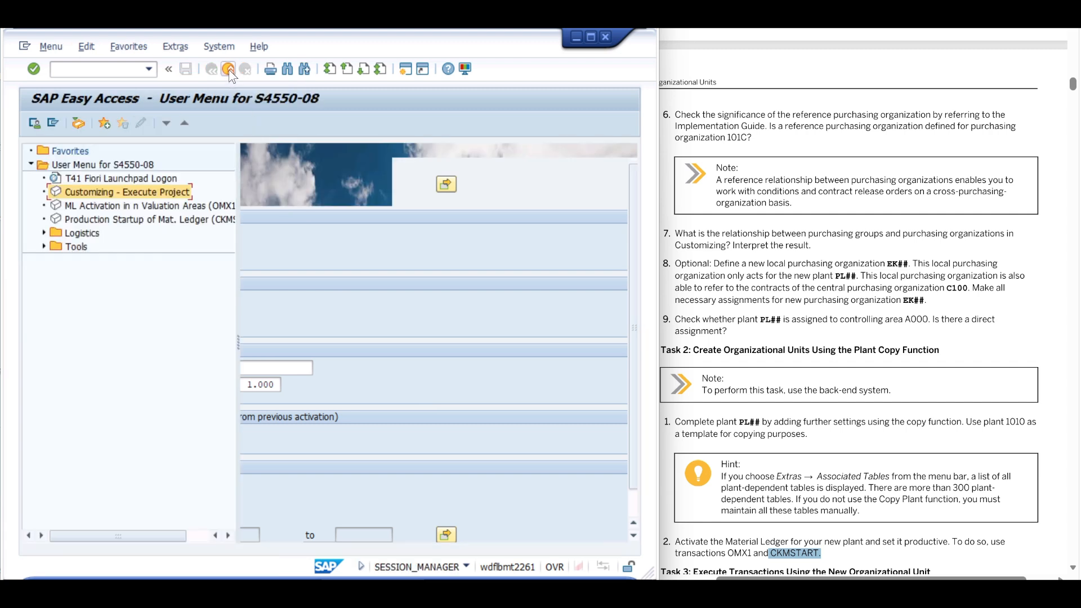